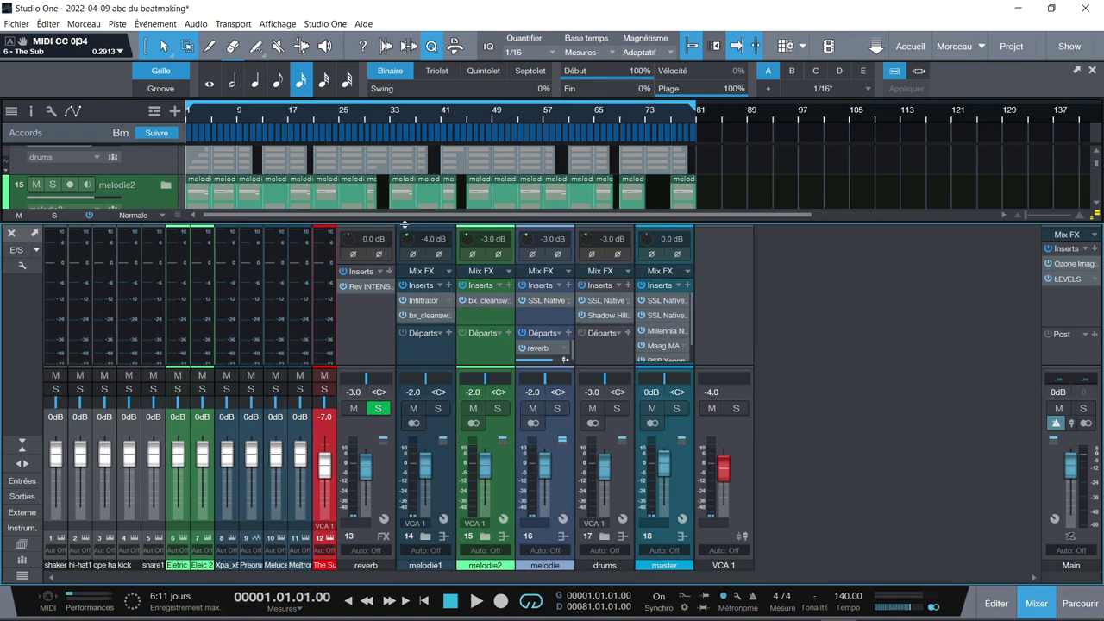
Hide the mixer, expand the drums folder track in the arrangement and solo it.
key(F3)
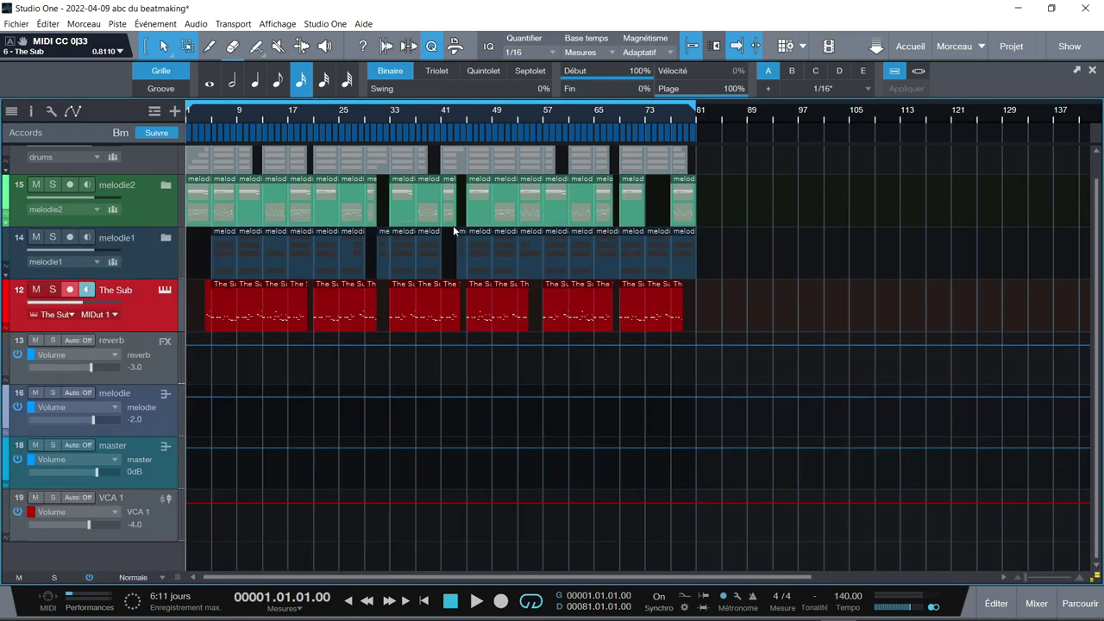
drag(1097, 200, 1097, 148)
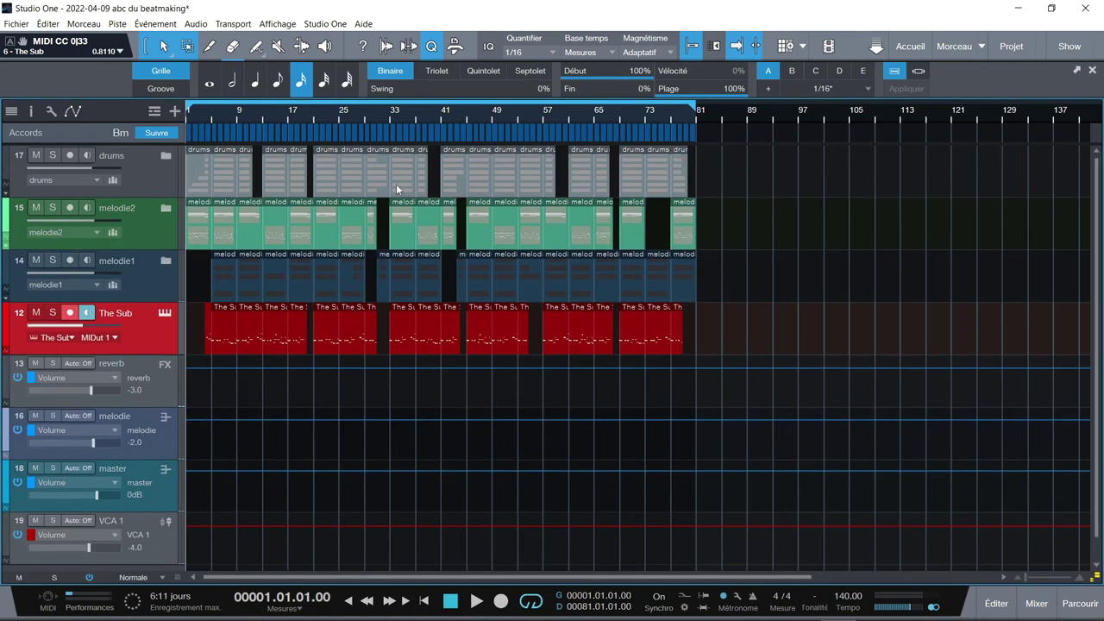
click(165, 157)
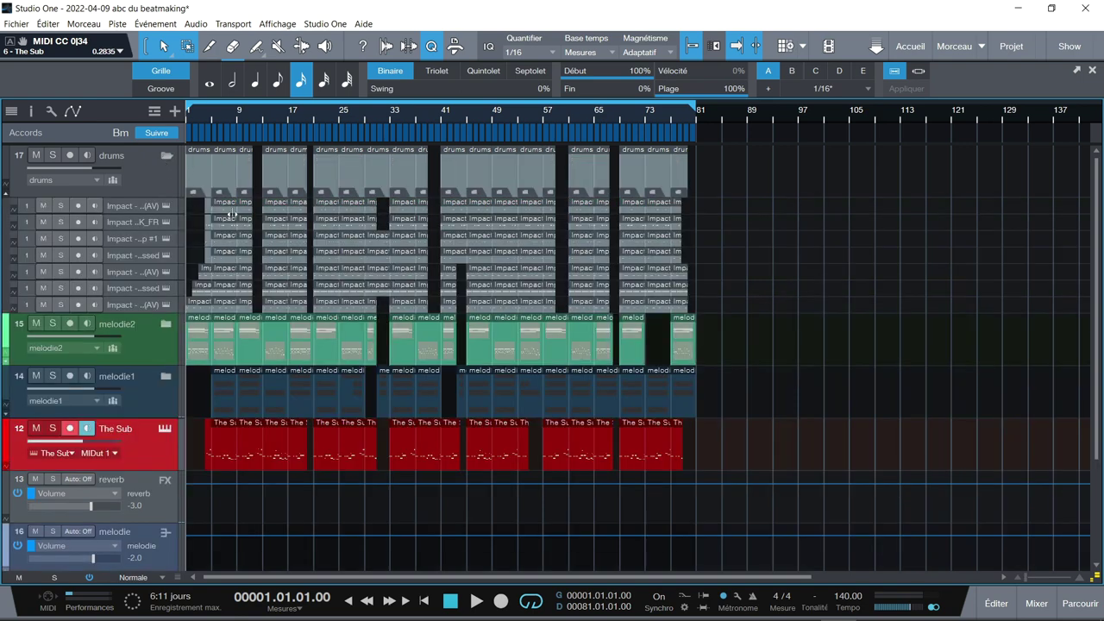
click(53, 156)
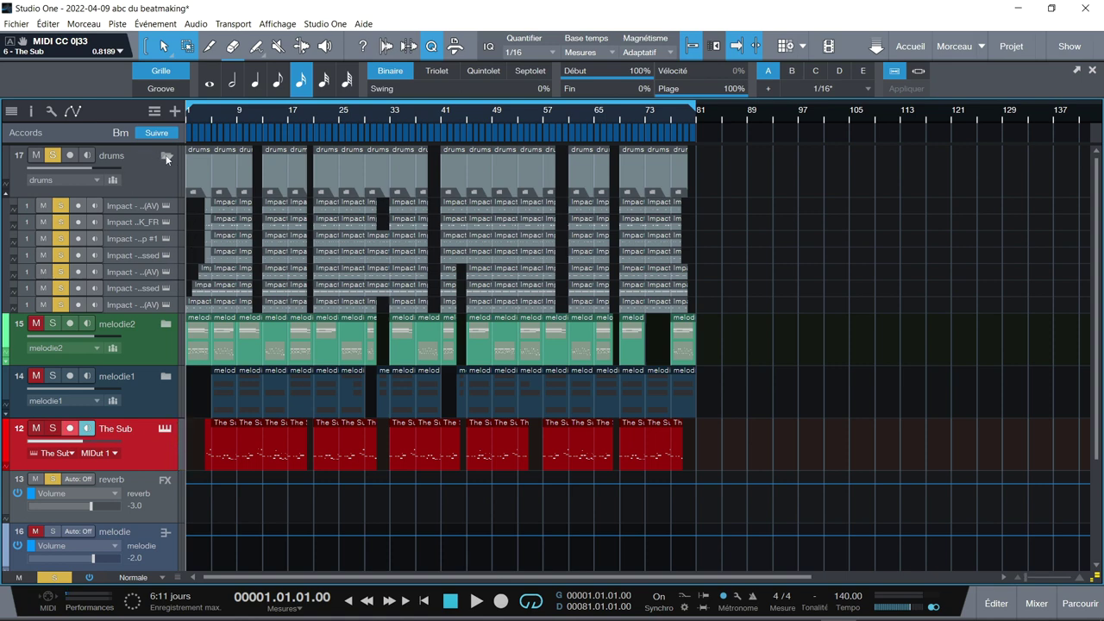
View the bus channel options of the drums folder and the tracks inside the melodie2 folder, leaving both folders collapsed.
click(96, 181)
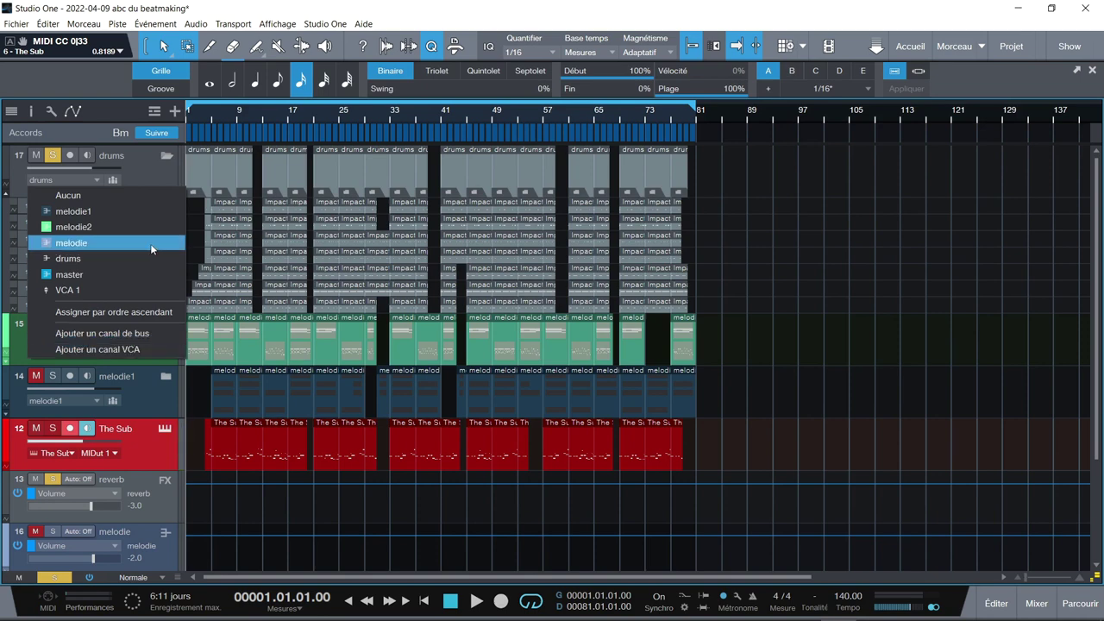
click(148, 160)
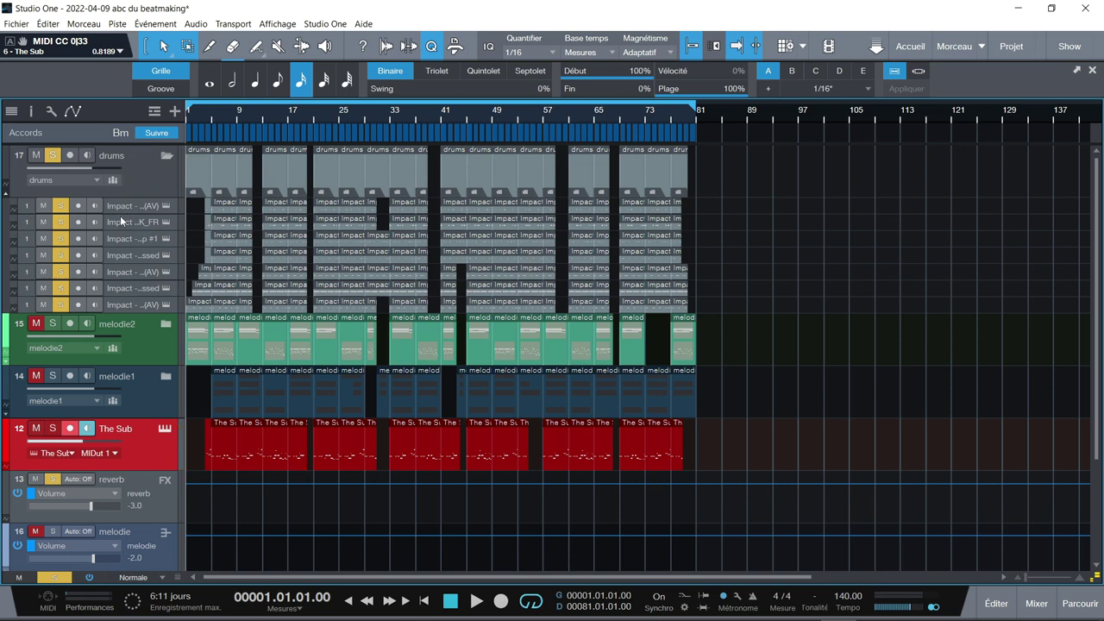
click(165, 156)
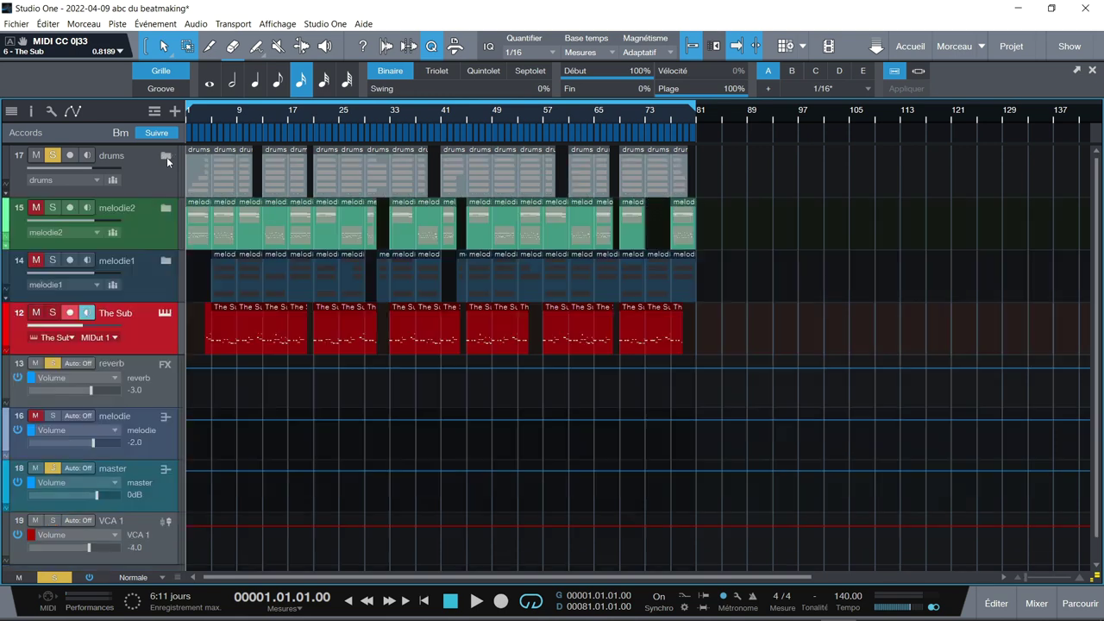
click(164, 211)
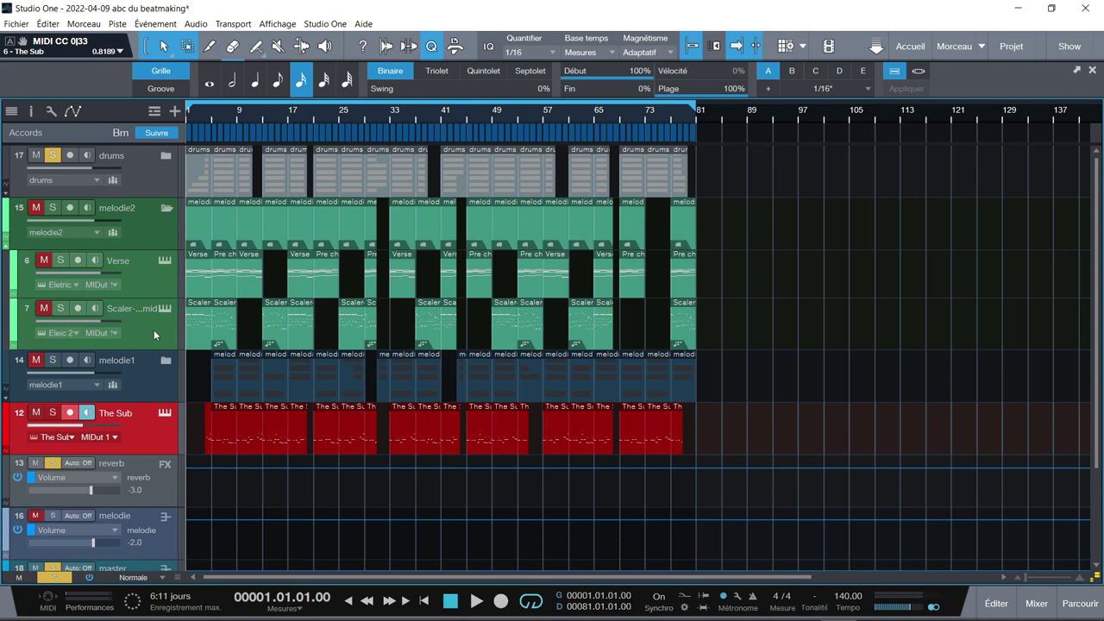
click(166, 209)
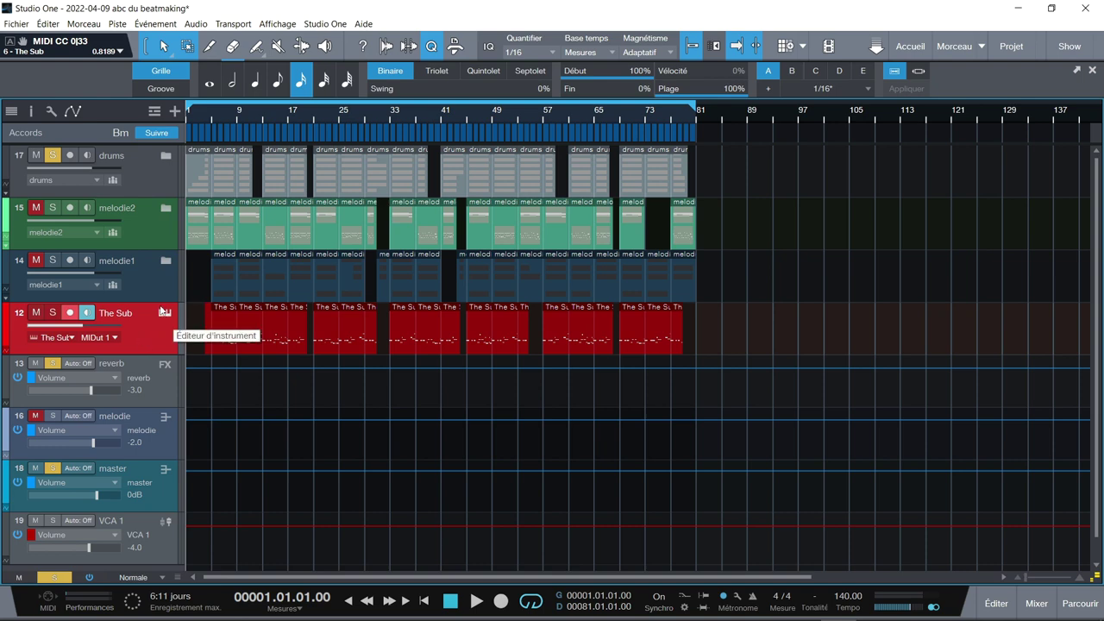
Show the mixer again and toggle the drums bus solo to check which channels follow it, leaving it unsoloed.
key(F3)
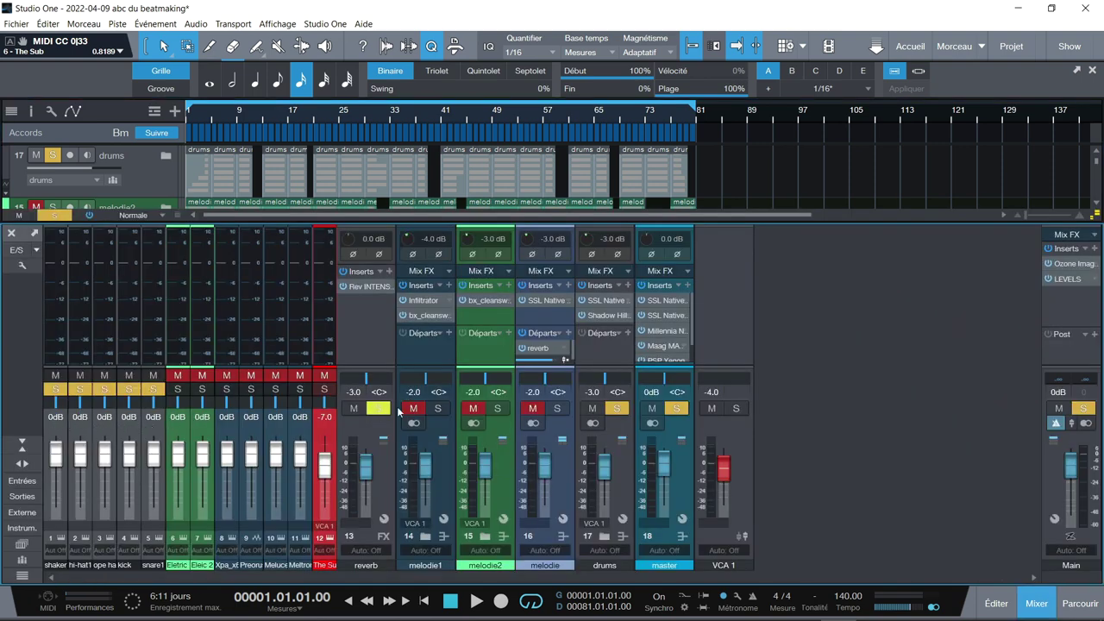
click(617, 408)
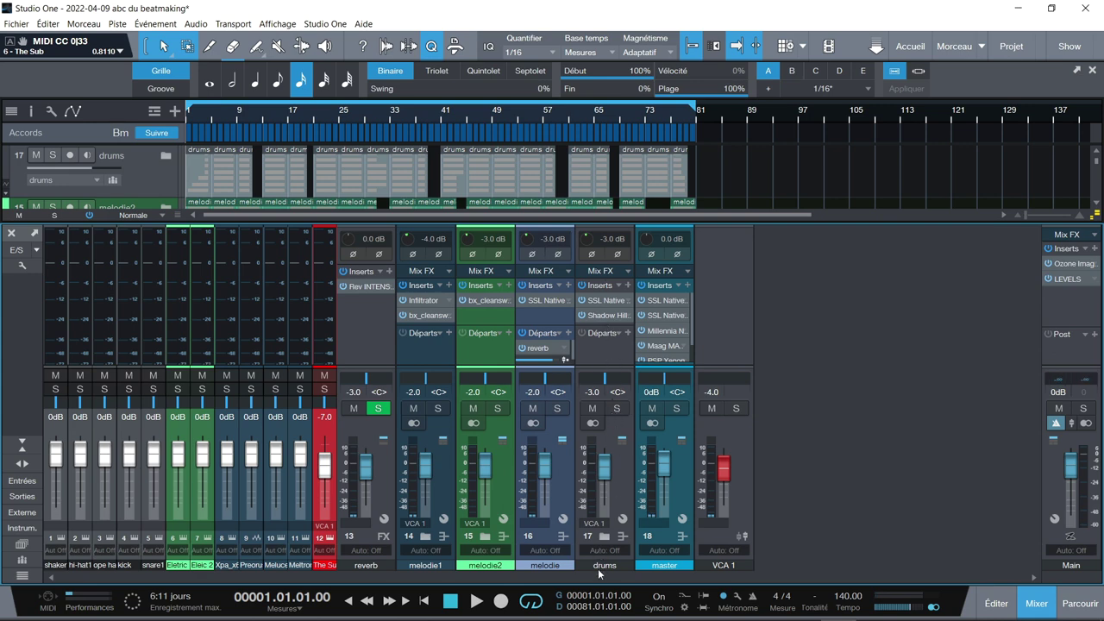
click(617, 408)
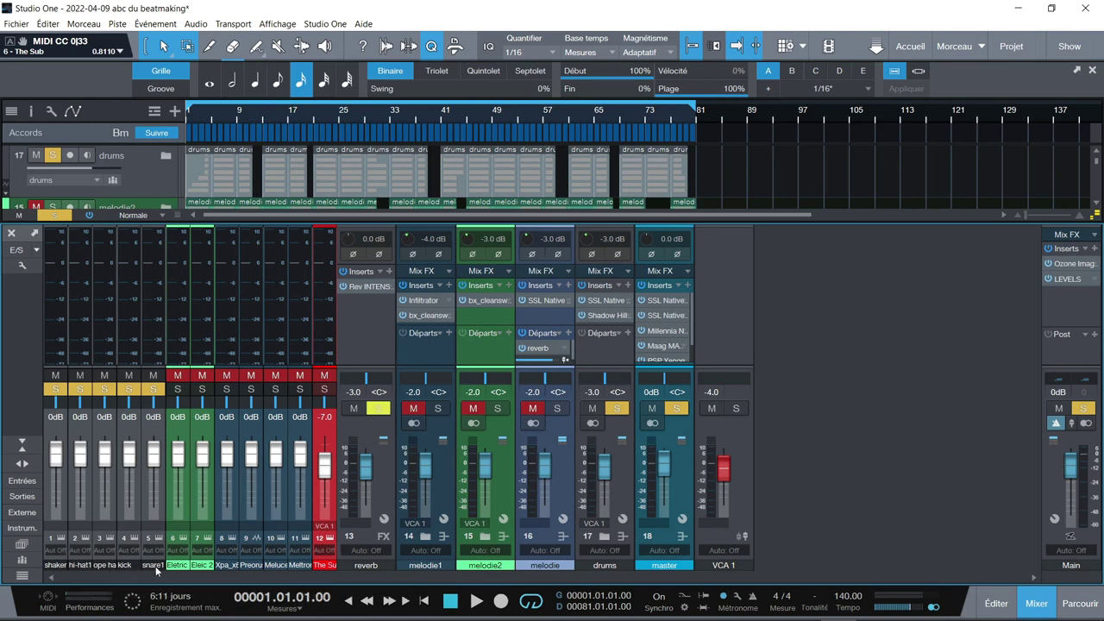
click(626, 411)
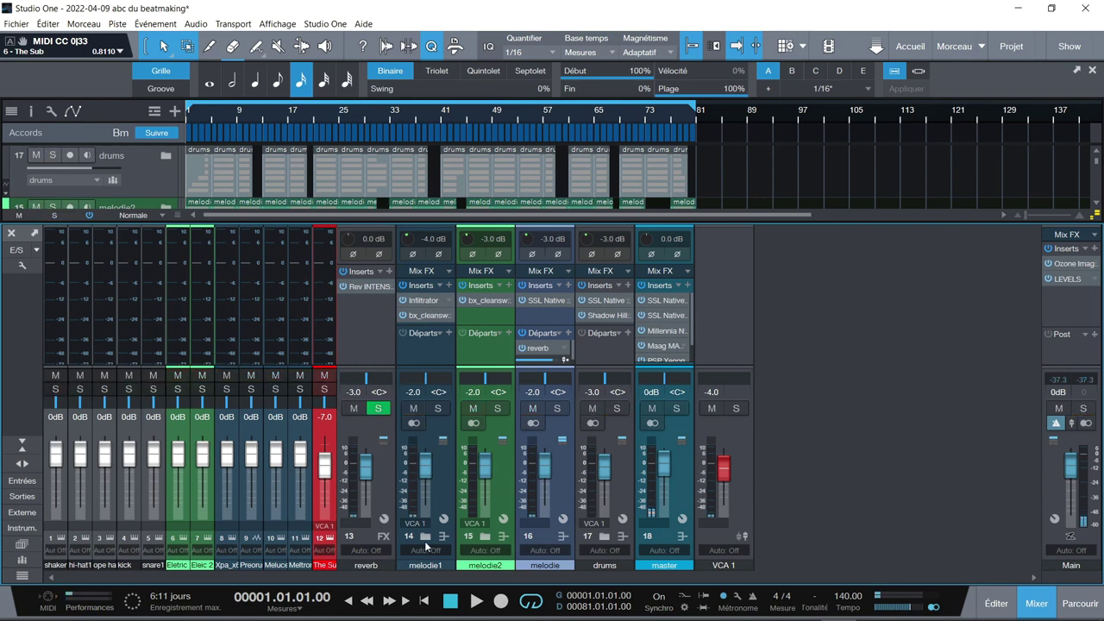
Solo the melodie1 and melodie2 buses to check which channels feed them, and clear all solos.
click(439, 410)
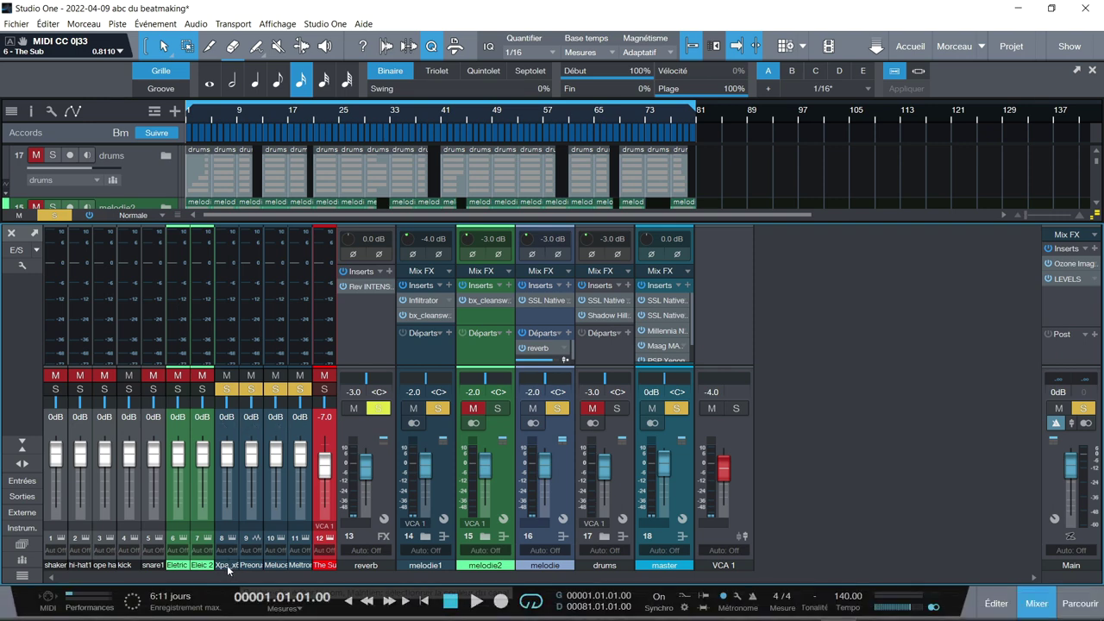
click(252, 543)
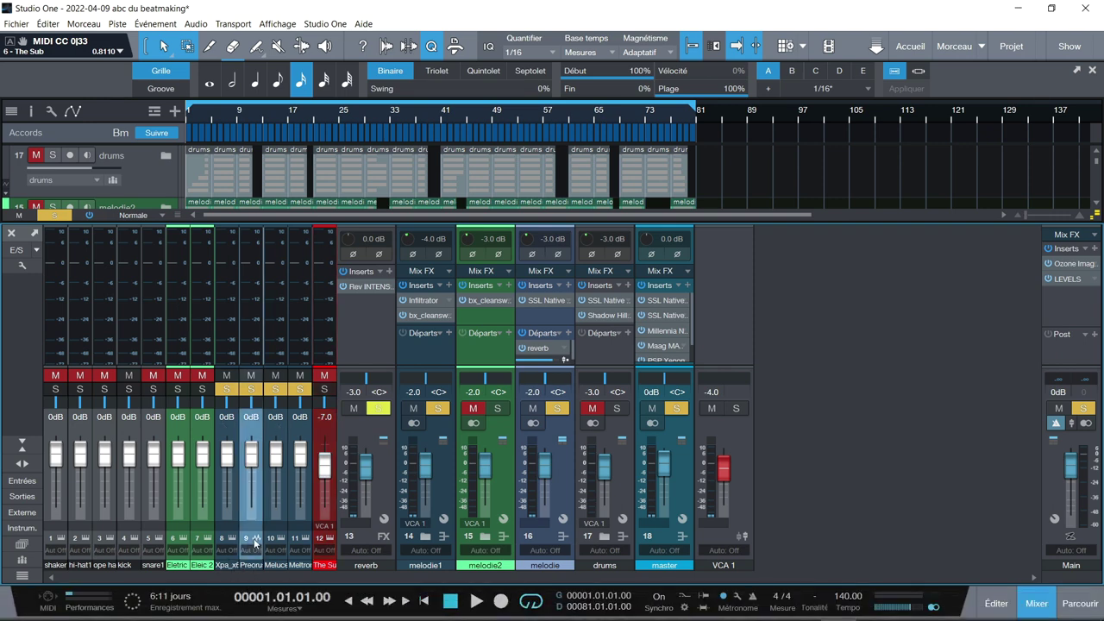
click(306, 538)
click(843, 11)
click(497, 409)
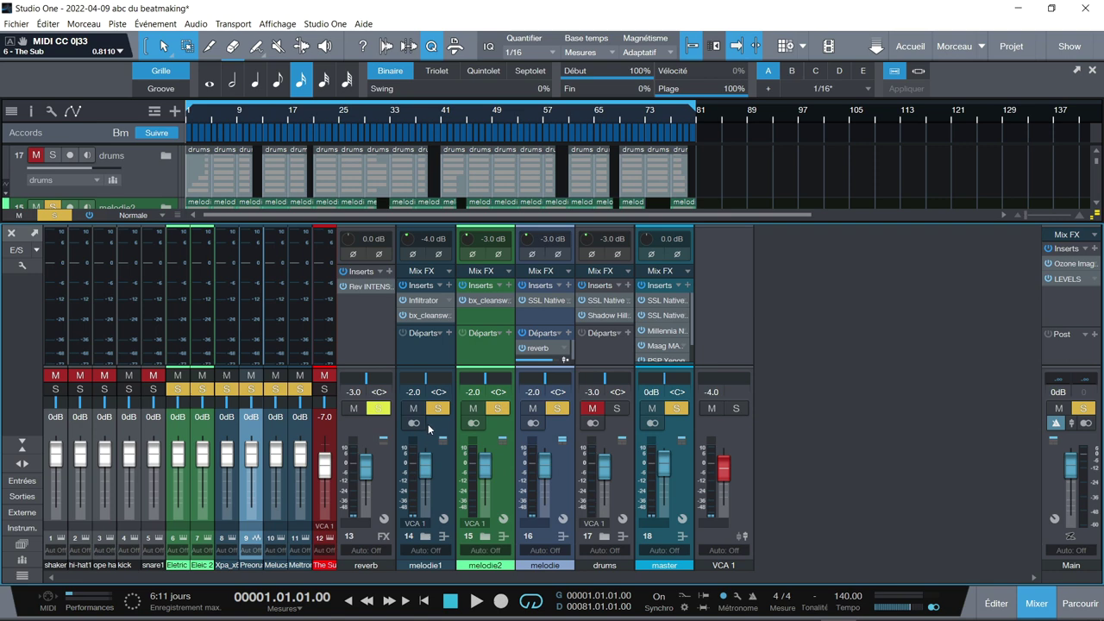
click(51, 216)
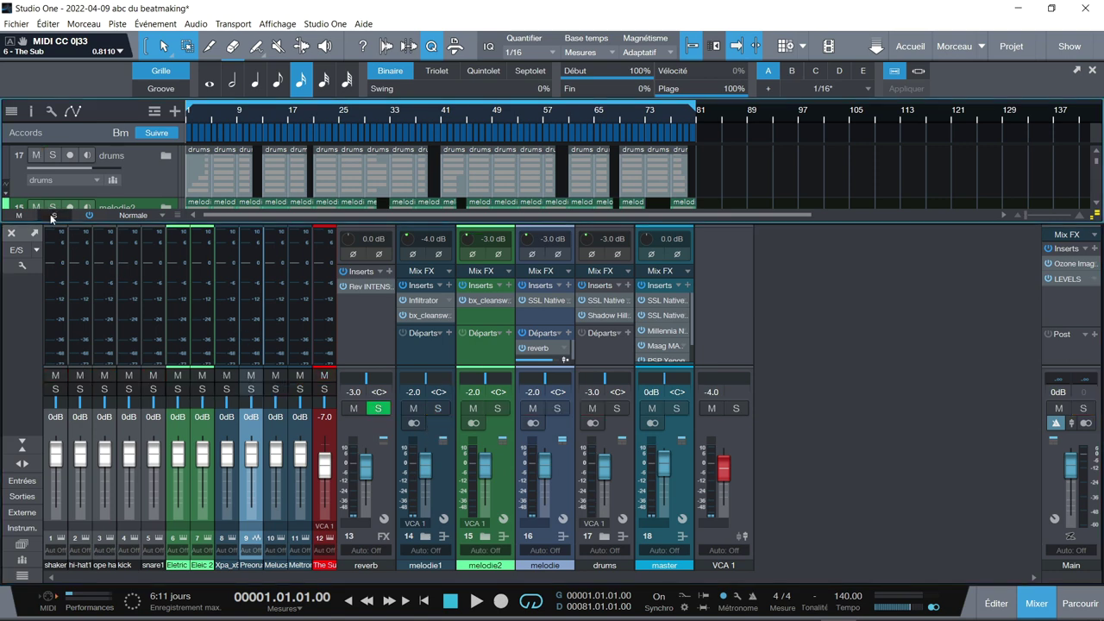
Solo the melodie bus, switch the solo to the drums bus, and select The Sub channel to compare the routing.
click(556, 410)
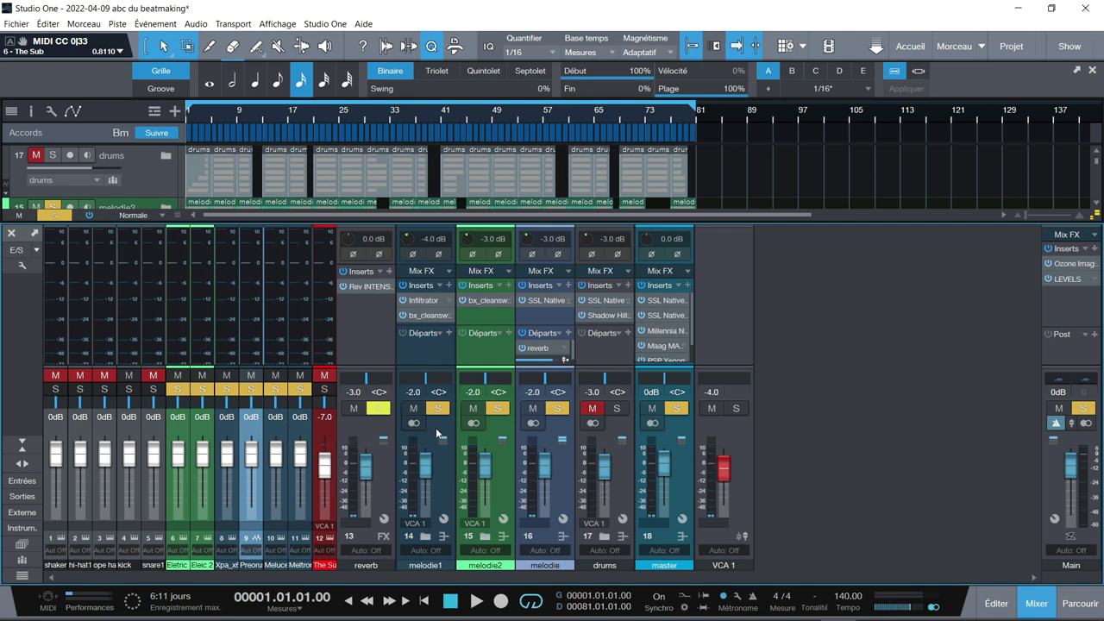
click(617, 408)
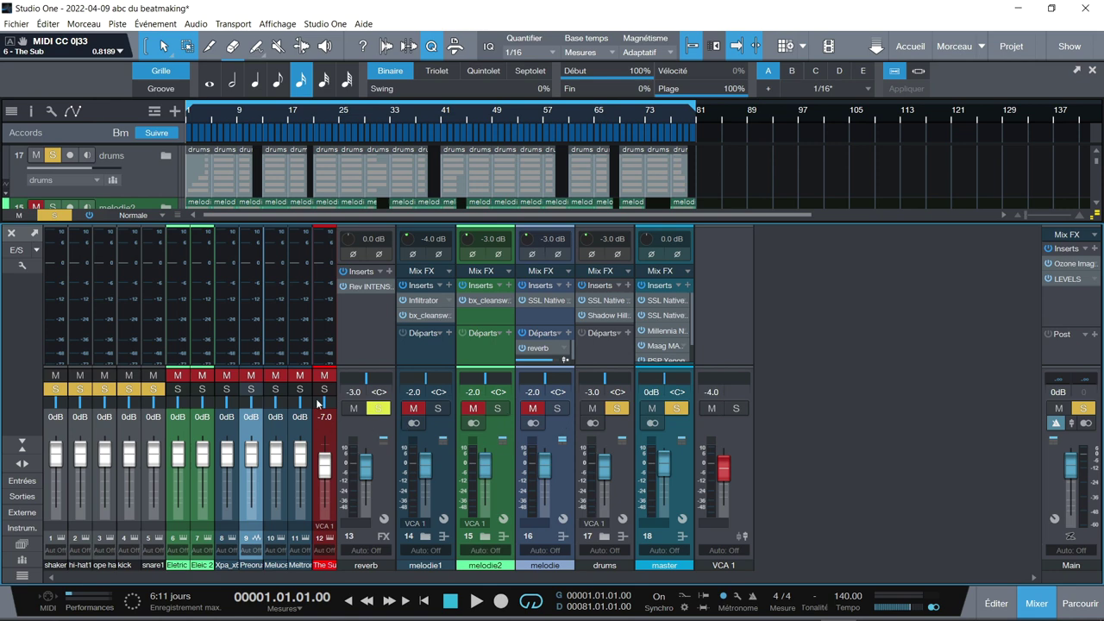
click(325, 431)
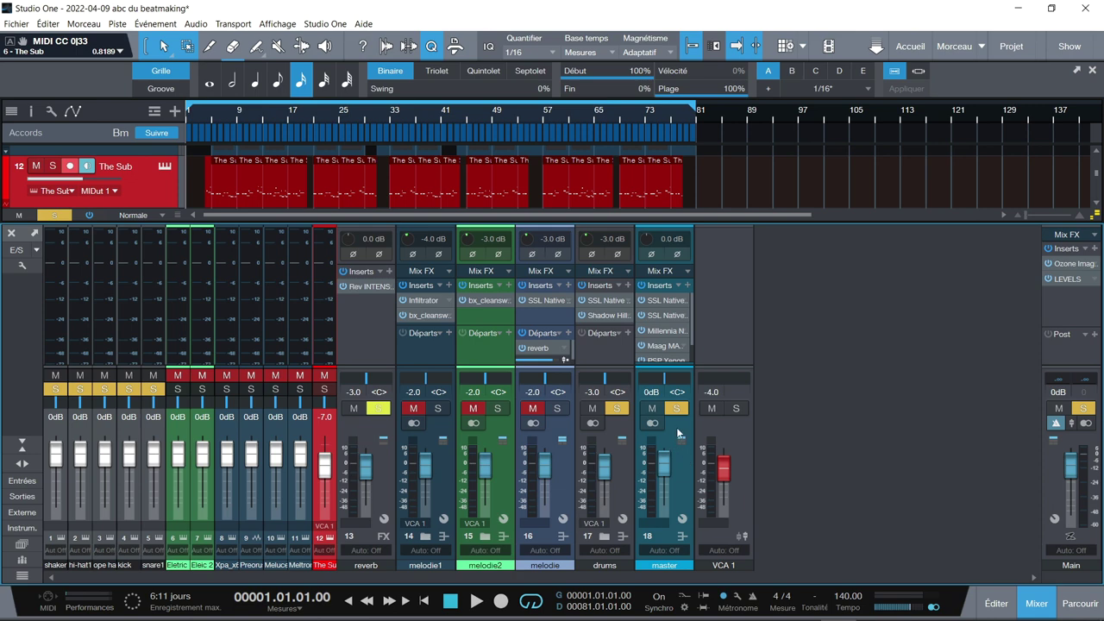
Select the master bus, clear the active solo and solo the master bus.
click(676, 427)
click(677, 408)
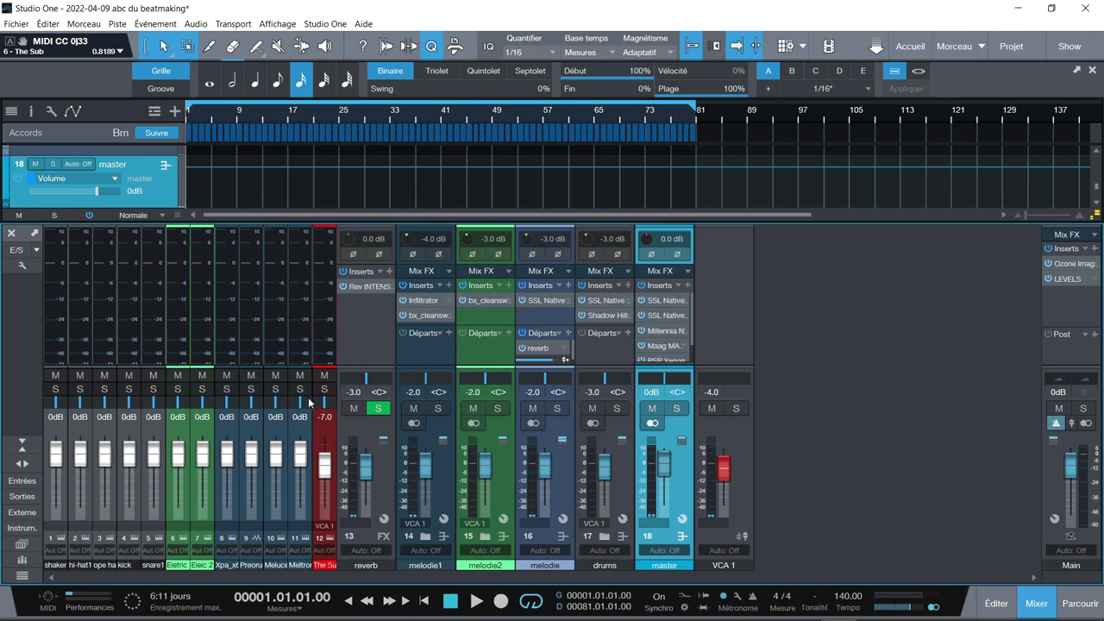
click(677, 409)
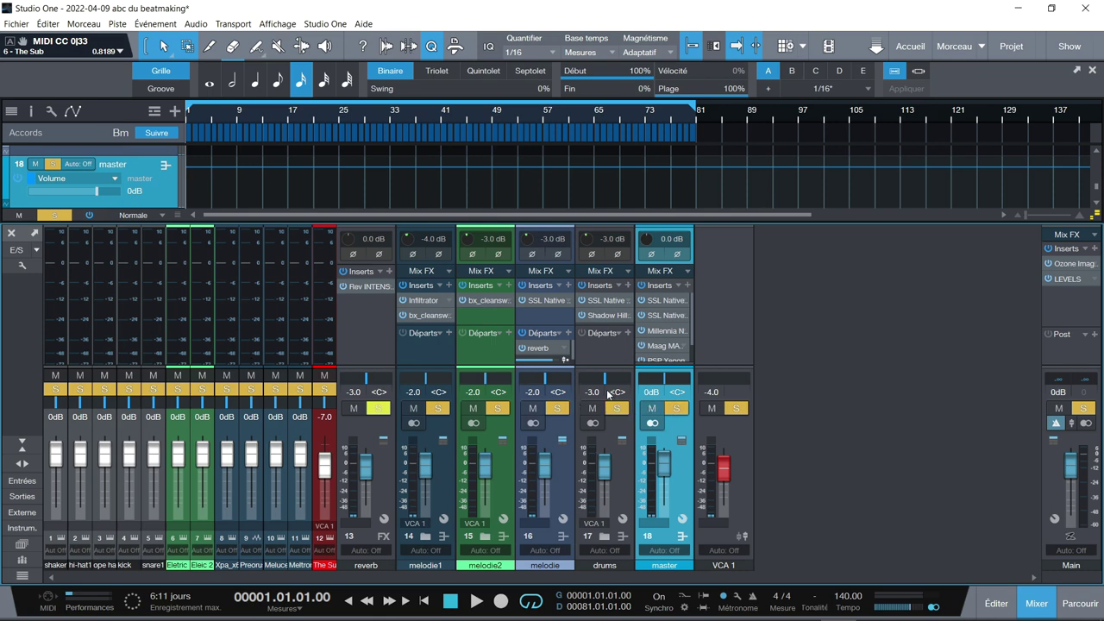
Enlarge the mixer over the arrangement and give the fader section more height.
drag(602, 222, 603, 104)
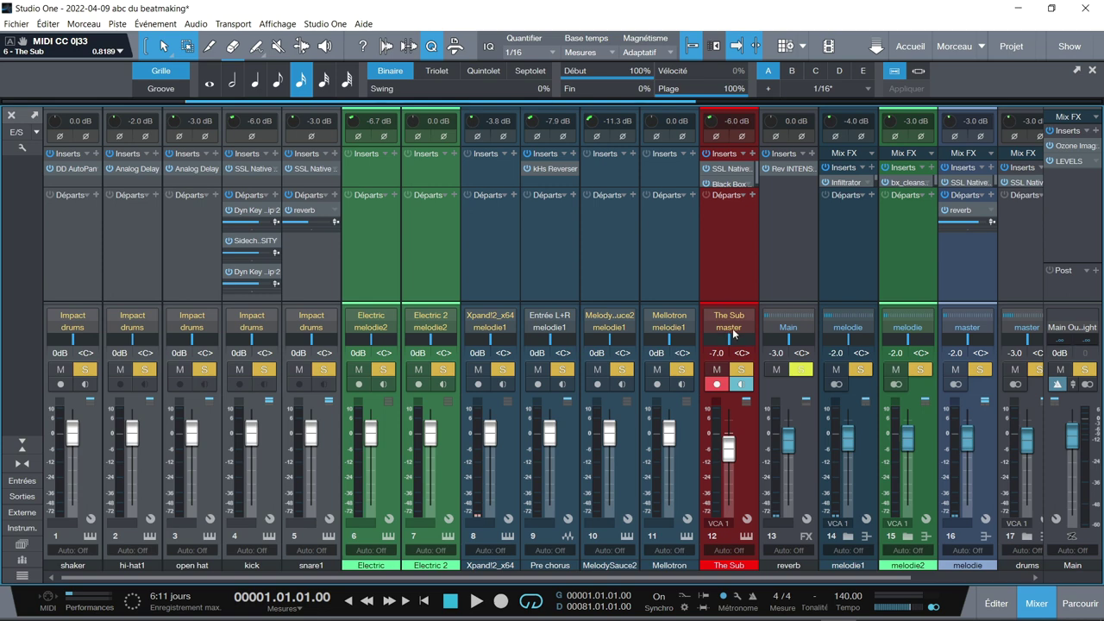
scroll(811, 577, right, 3)
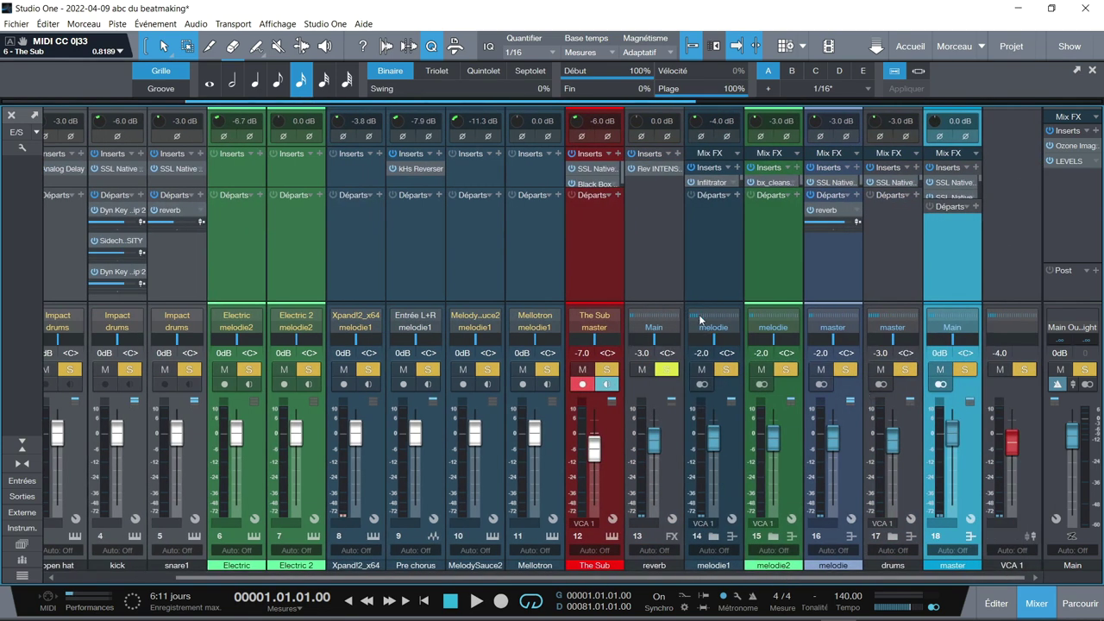
drag(759, 304, 761, 274)
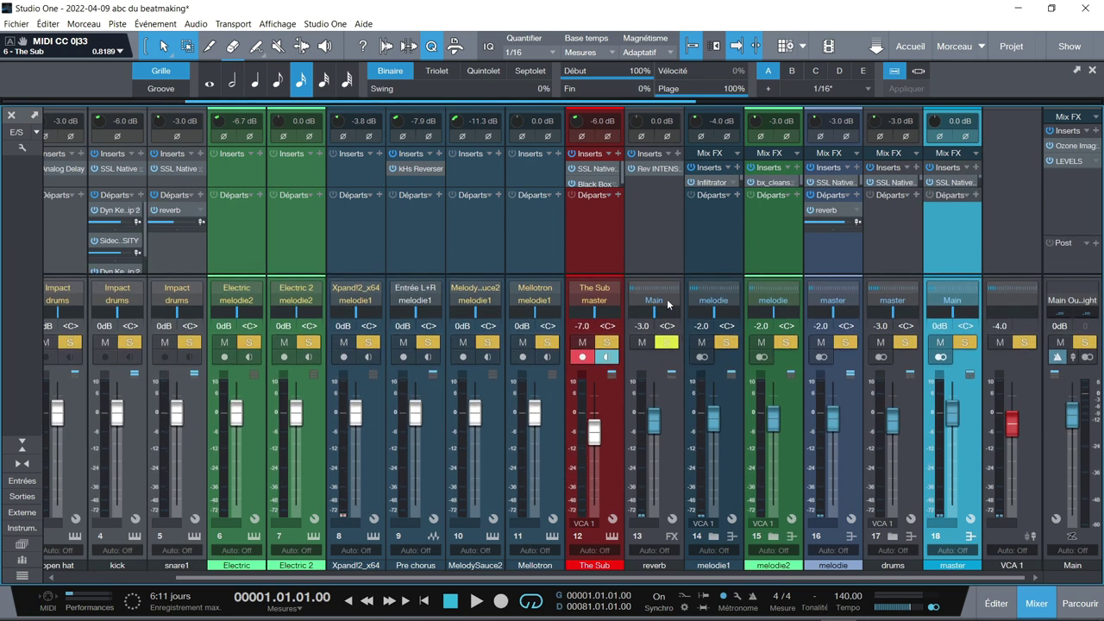
Route the reverb FX channel's output to the master bus and enlarge the insert area of the channels.
click(669, 310)
click(668, 352)
drag(710, 189, 714, 223)
View the SSL Native Drumstrip v6 settings on the kick and snare1 channels, closing each plug-in window.
scroll(175, 554, left, 3)
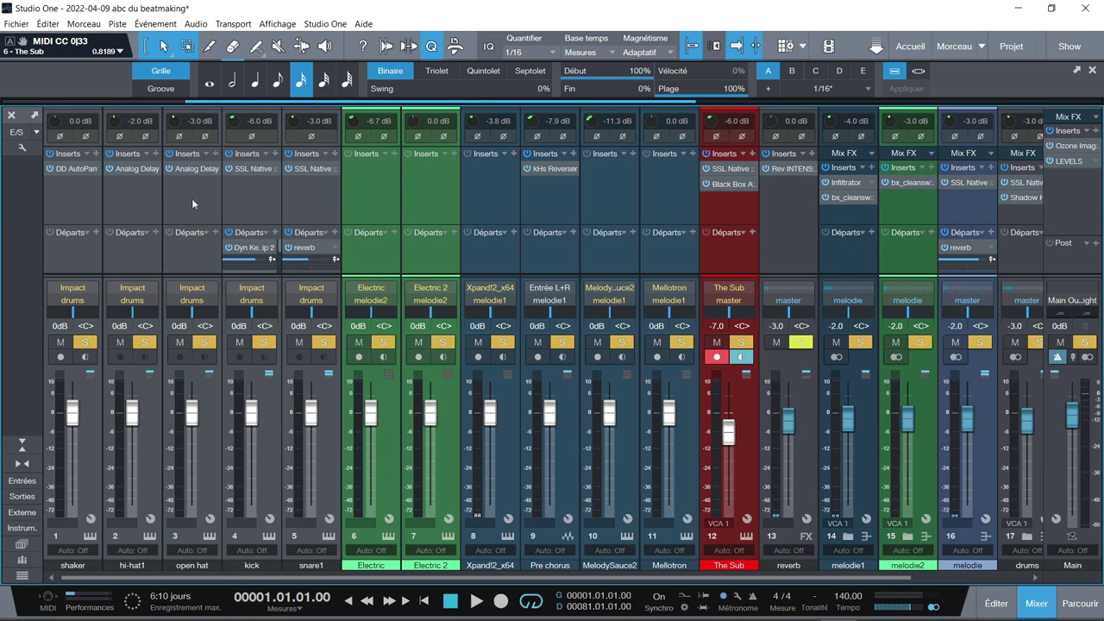
click(249, 168)
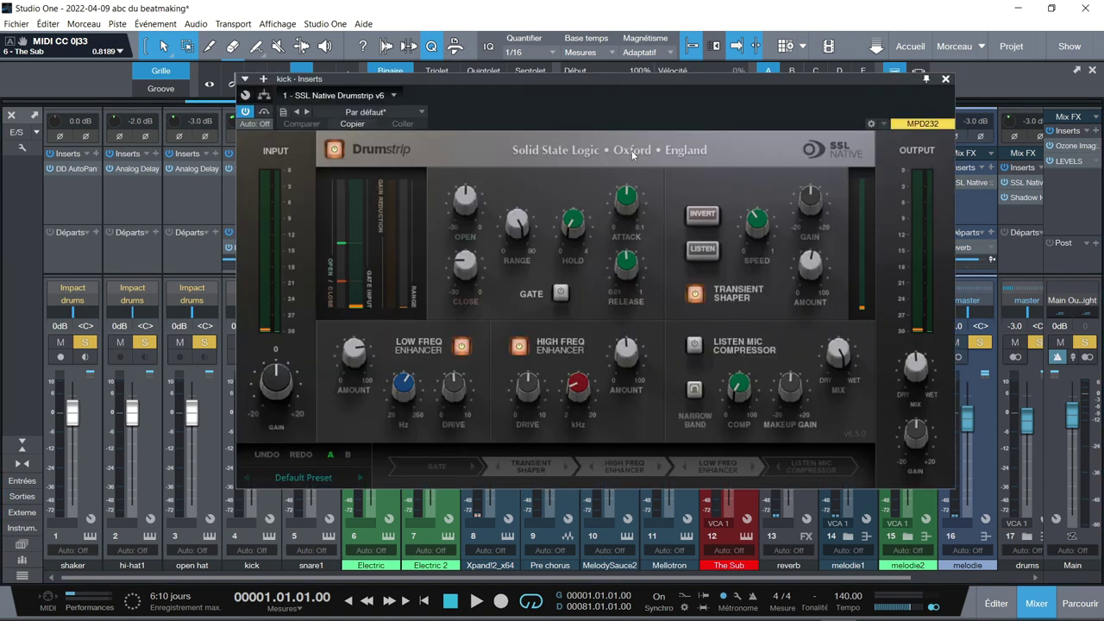
click(945, 79)
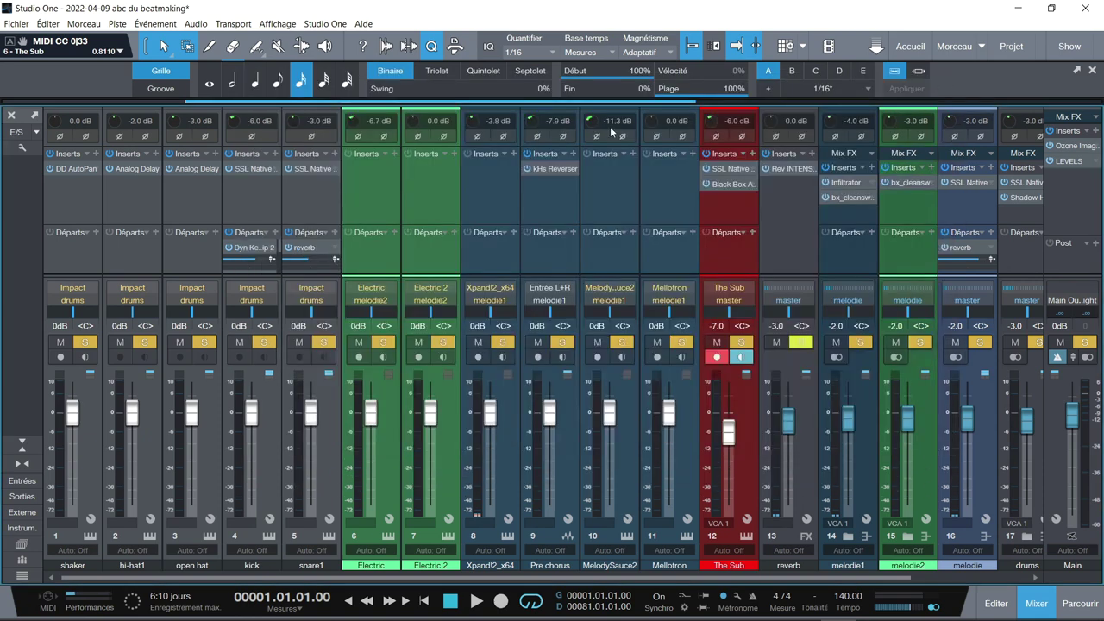
click(316, 168)
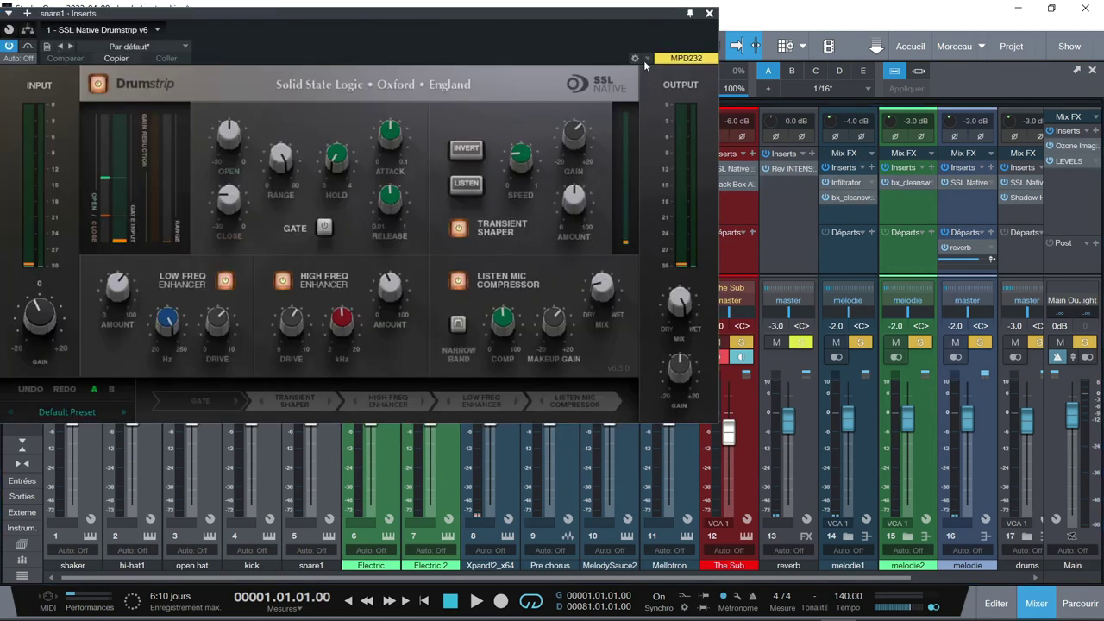
click(710, 13)
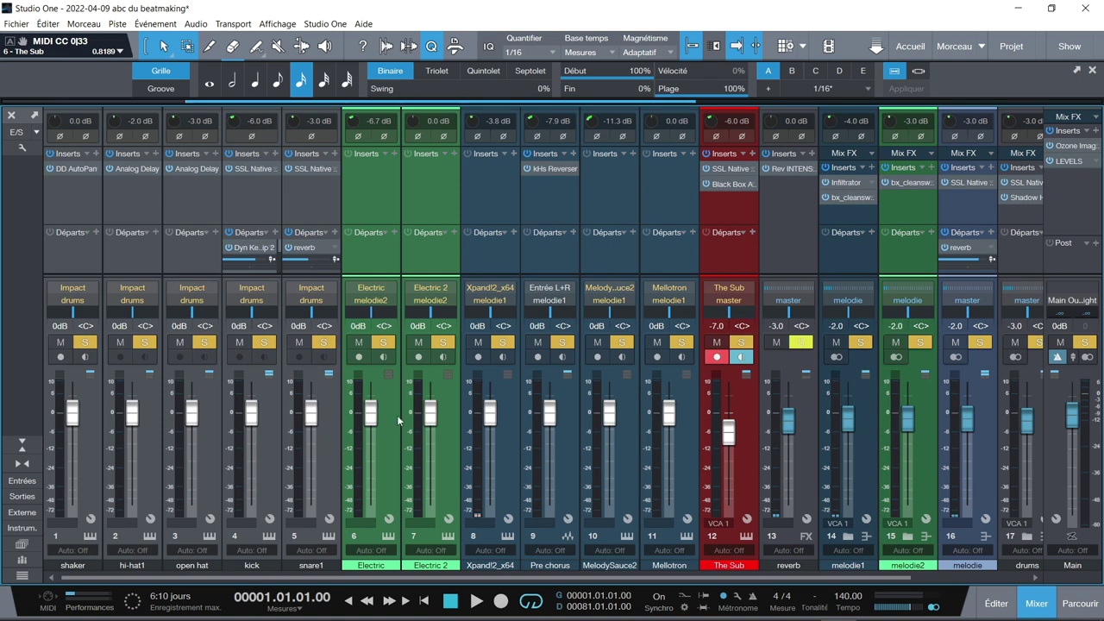
View the SSL Native Channel Strip 2 and Shadow Hills Mastering Compressor inserts on the drums bus, and close the plug-in window.
drag(311, 576, 464, 573)
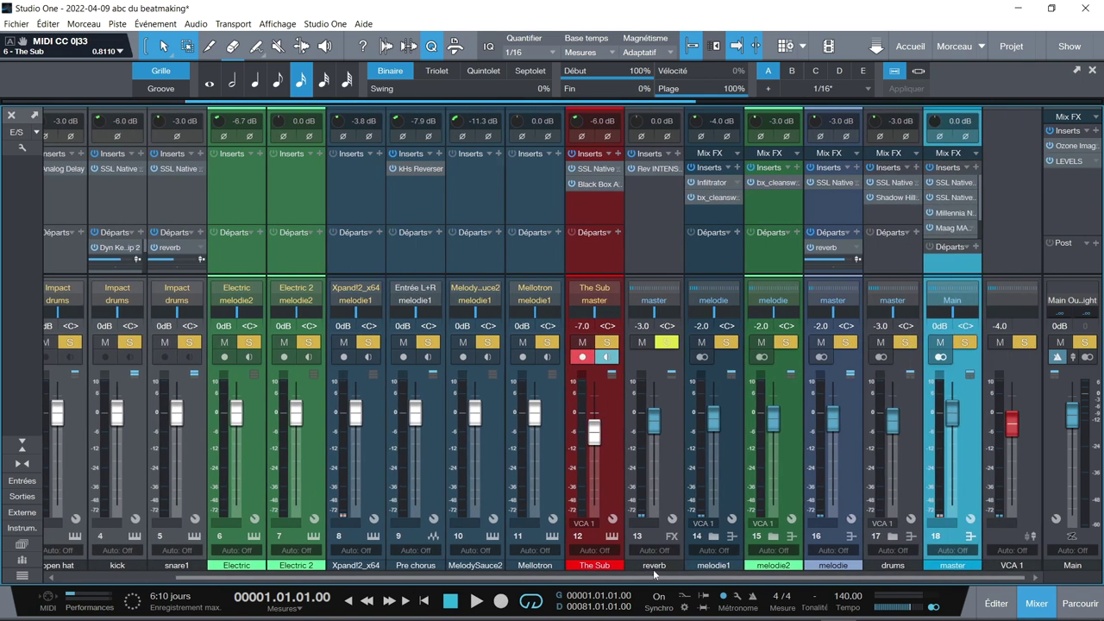
click(896, 182)
mouse_move(552, 123)
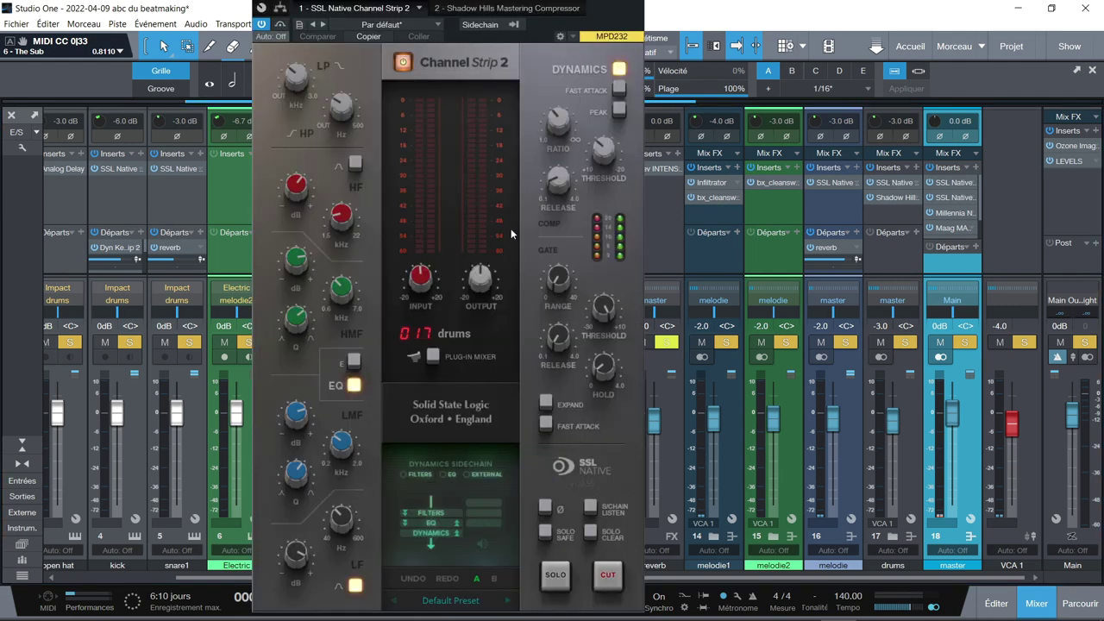
click(897, 198)
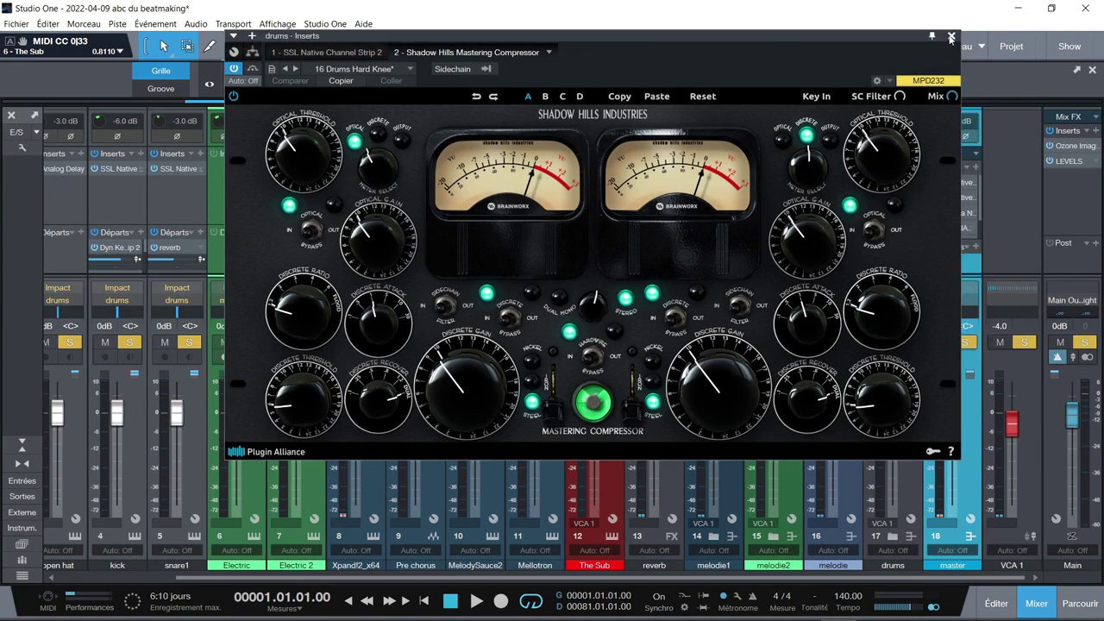
click(980, 6)
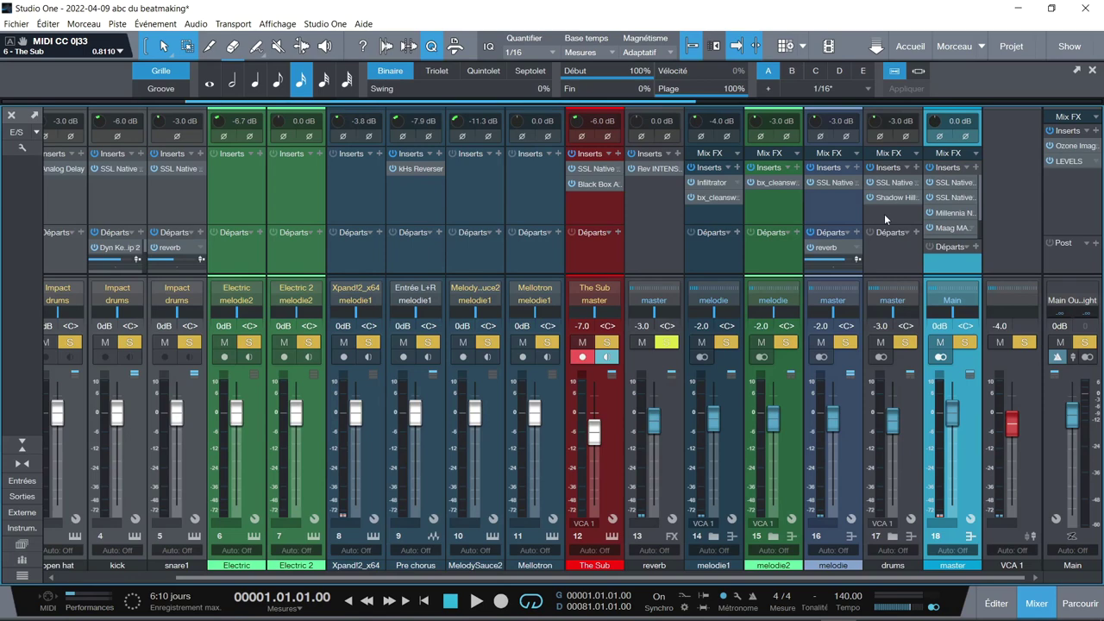
Take the melodie1 bus out of solo and lower the mixer's height to reveal the arrangement's global track controls.
click(726, 344)
drag(207, 101, 207, 164)
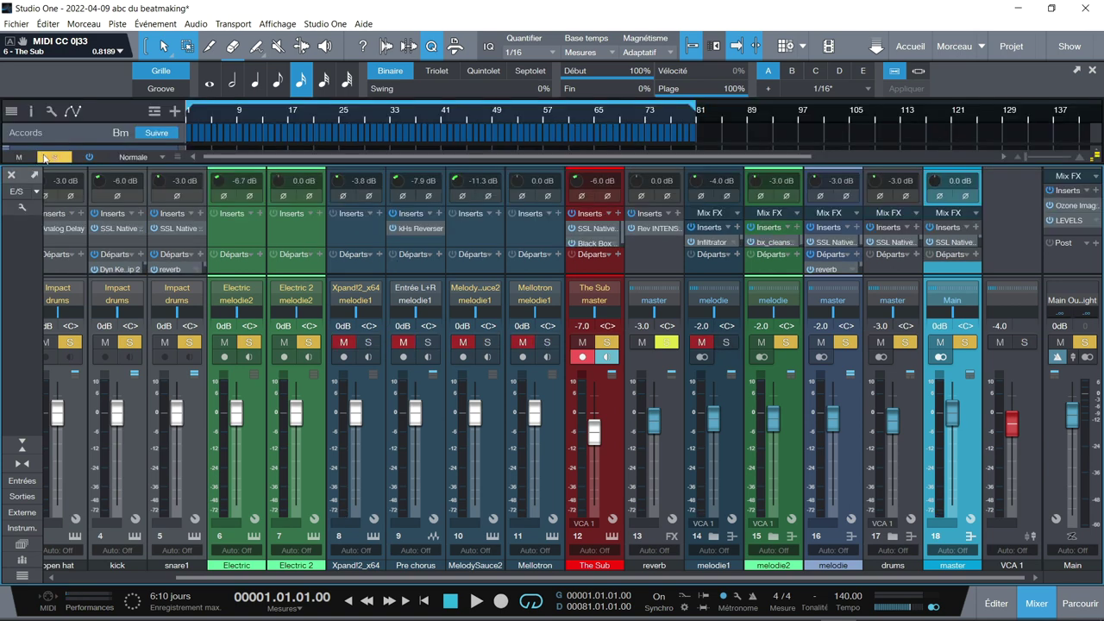
Clear all solos in the project and unfold the melodie1 folder track in the arrangement.
click(52, 158)
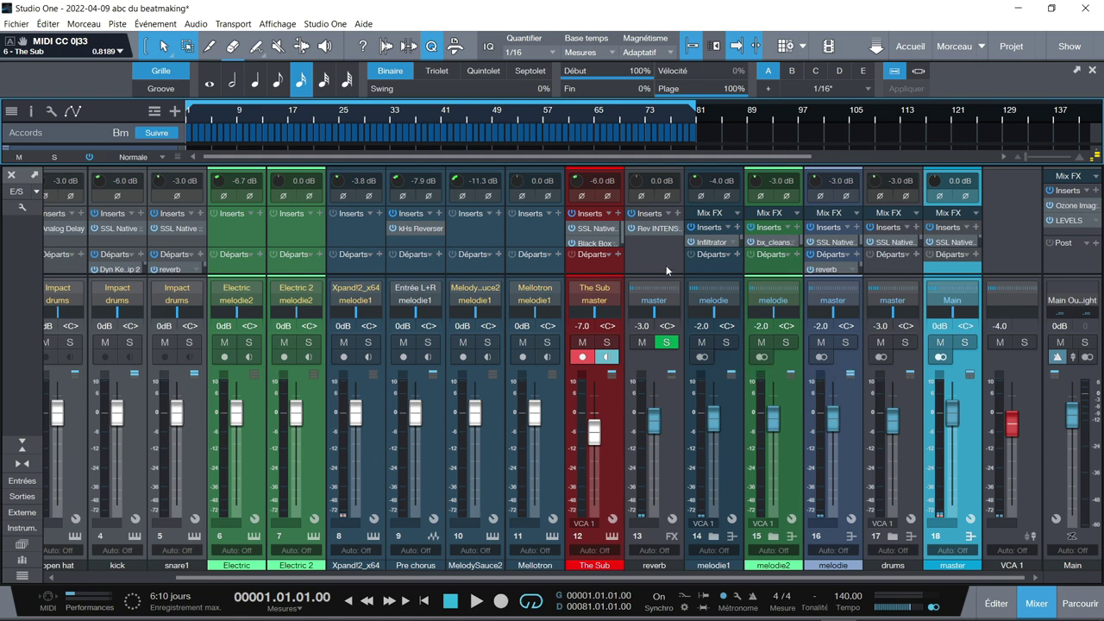
drag(716, 159, 721, 260)
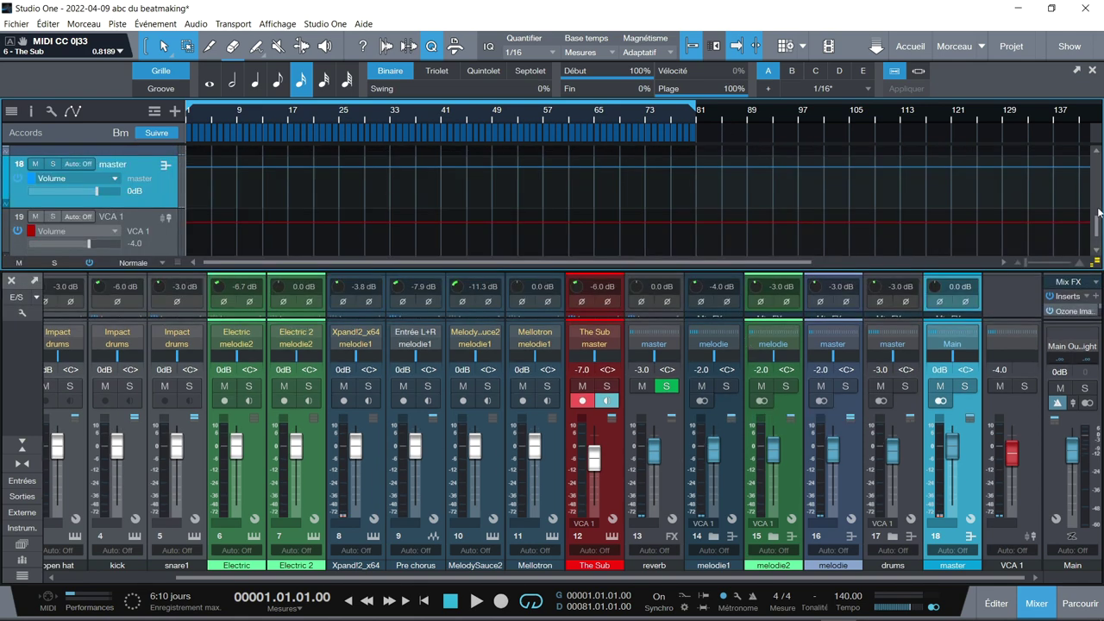
drag(1096, 227, 1093, 199)
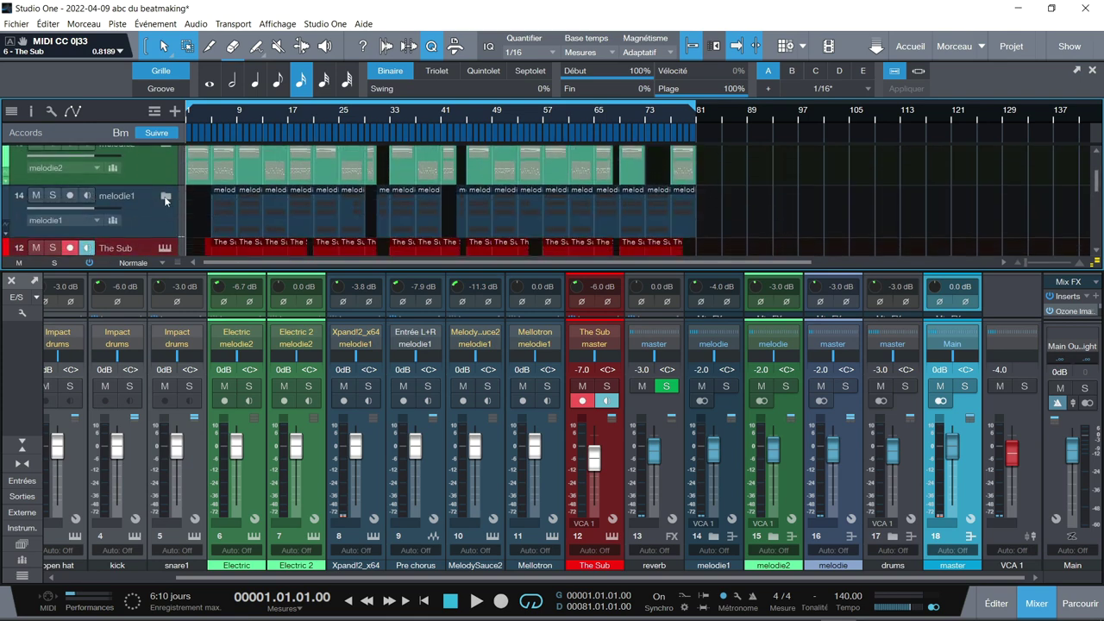
click(166, 198)
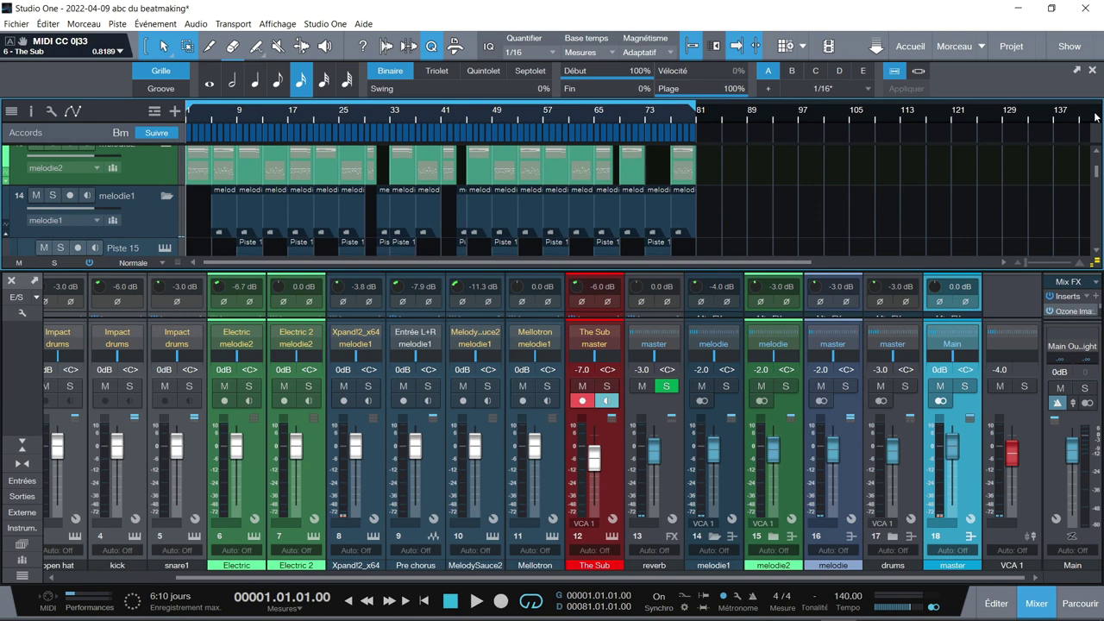
Solo the melodie1 folder track in the arrangement and enlarge the mixer so the channels' inserts and sends show.
drag(1096, 175, 1096, 182)
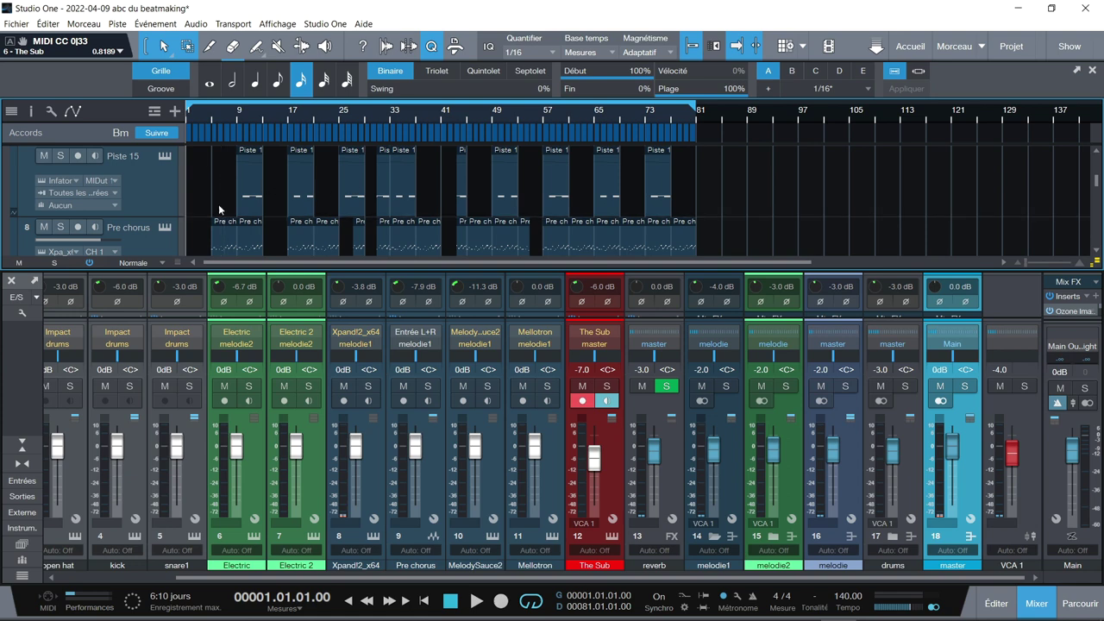
drag(1097, 184, 1100, 175)
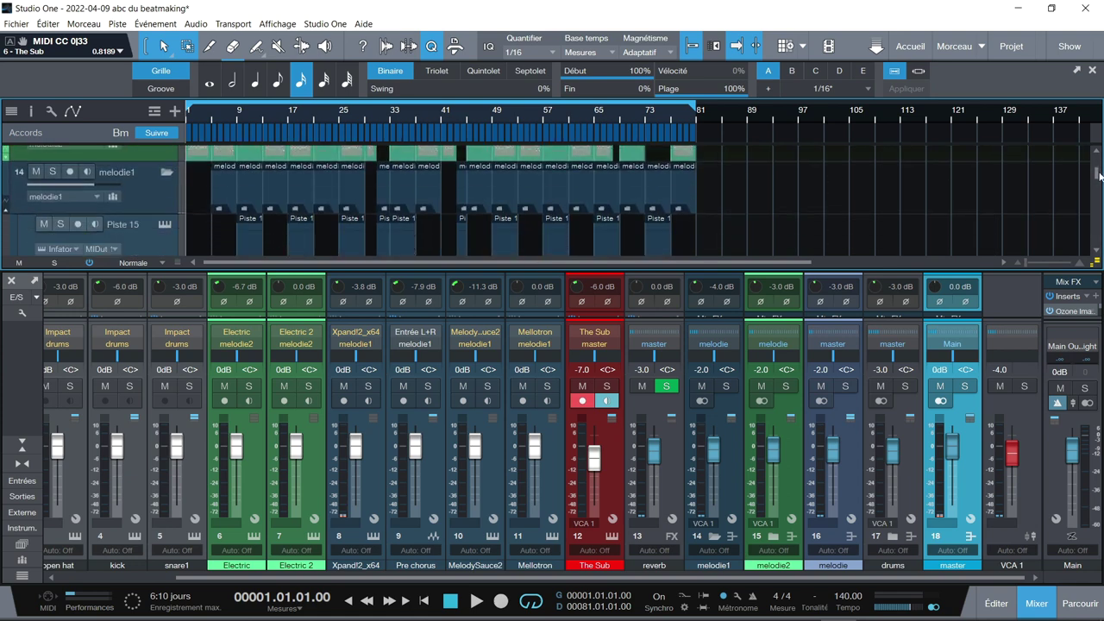
click(53, 172)
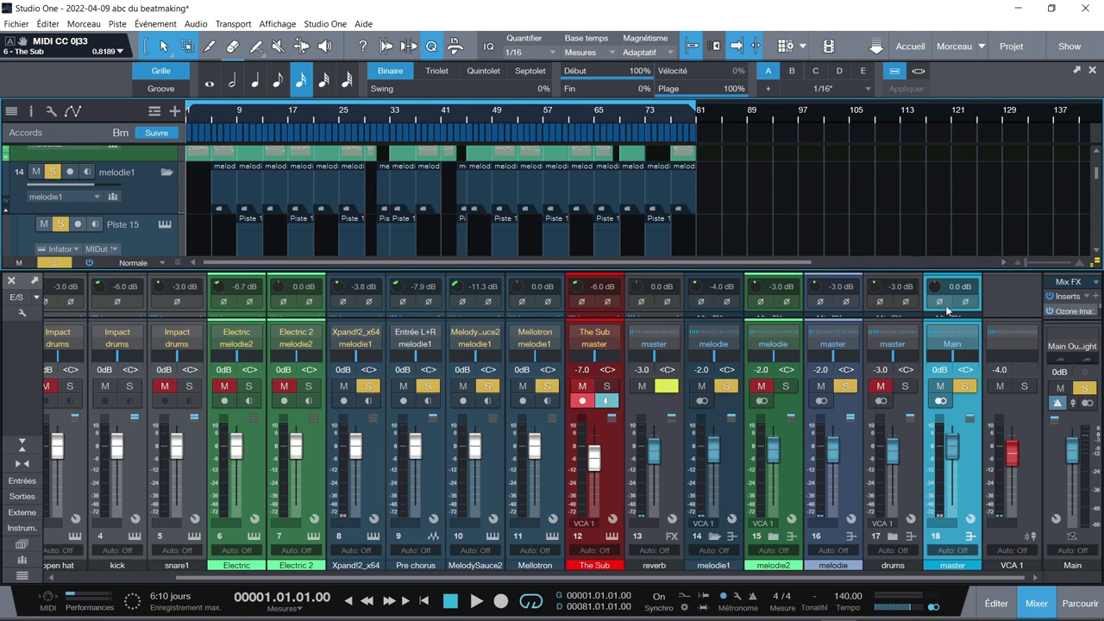
drag(884, 272, 881, 104)
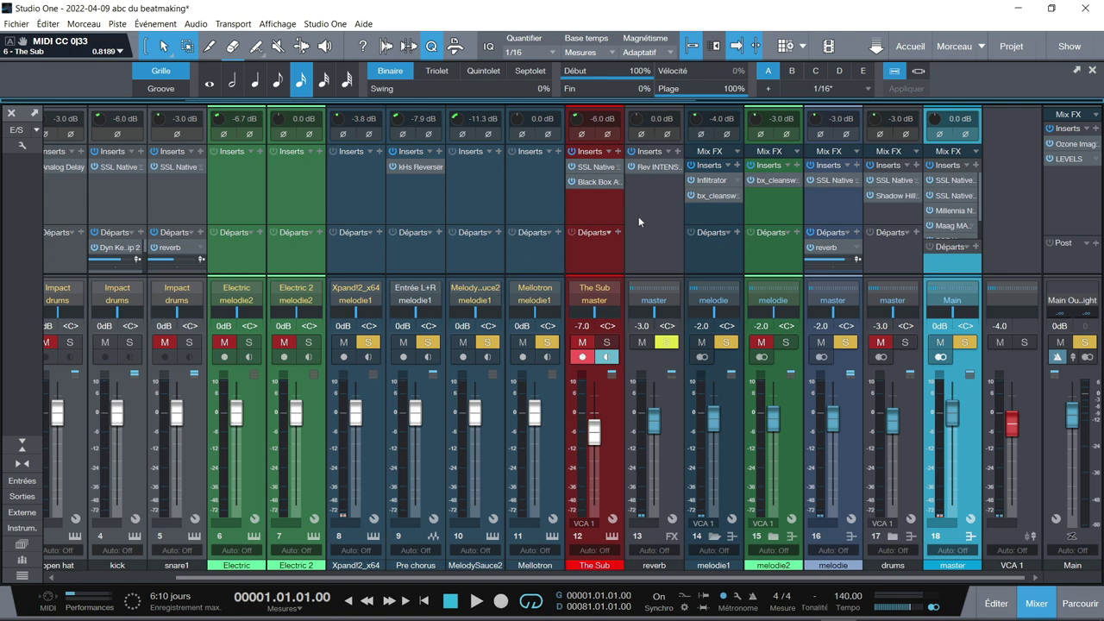
View the bx_cleansweep V2 insert on the melodie1 bus, and play the soloed group while toggling its inserts for comparison.
click(712, 195)
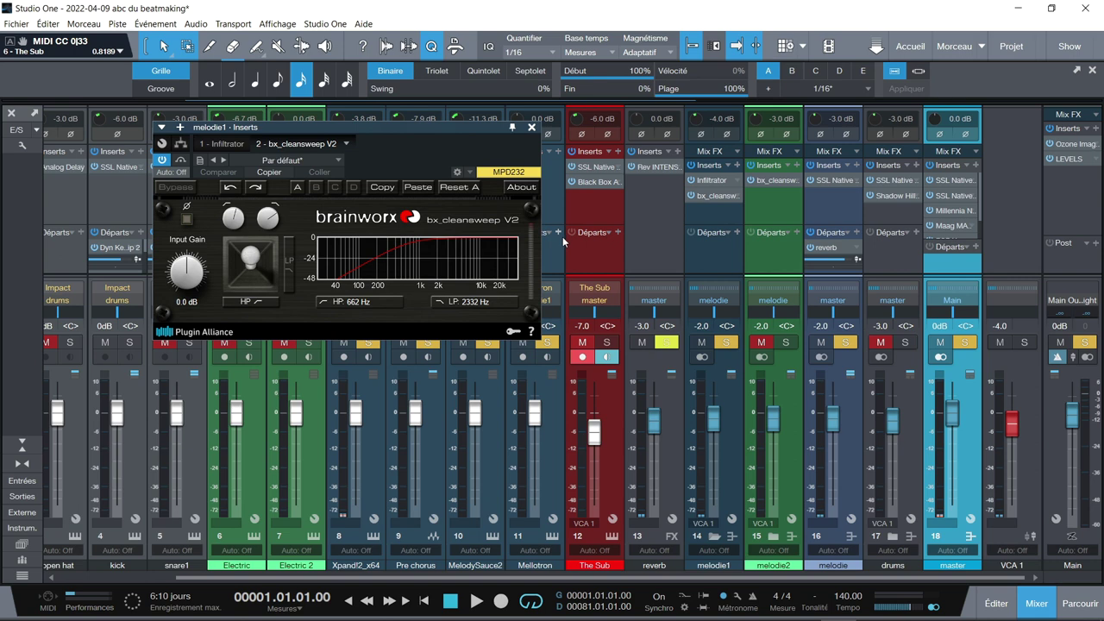
click(533, 127)
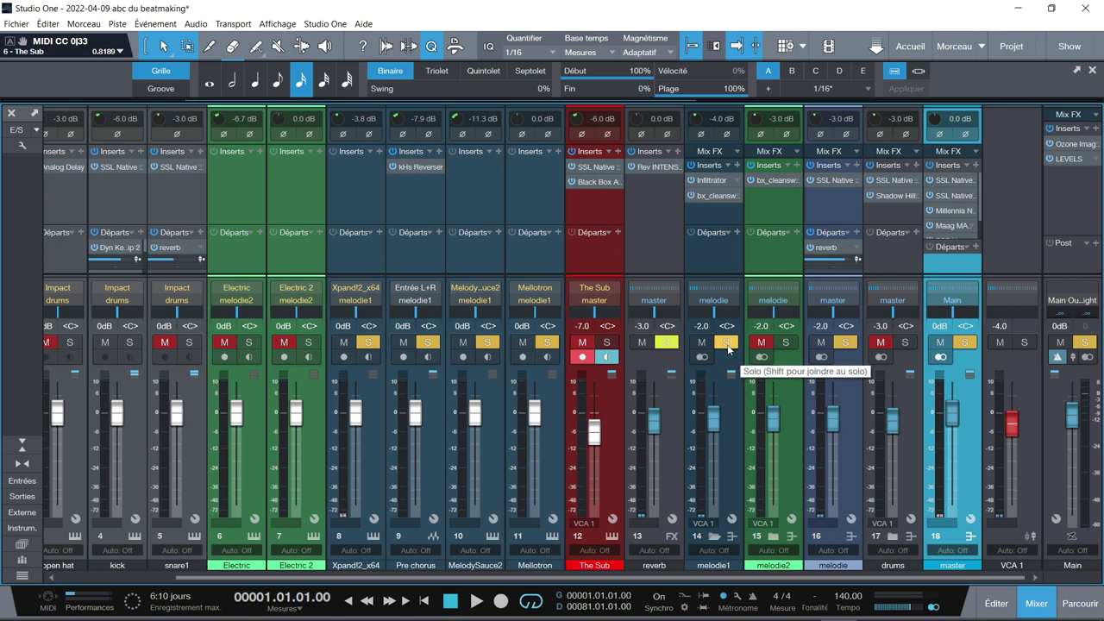
key(space)
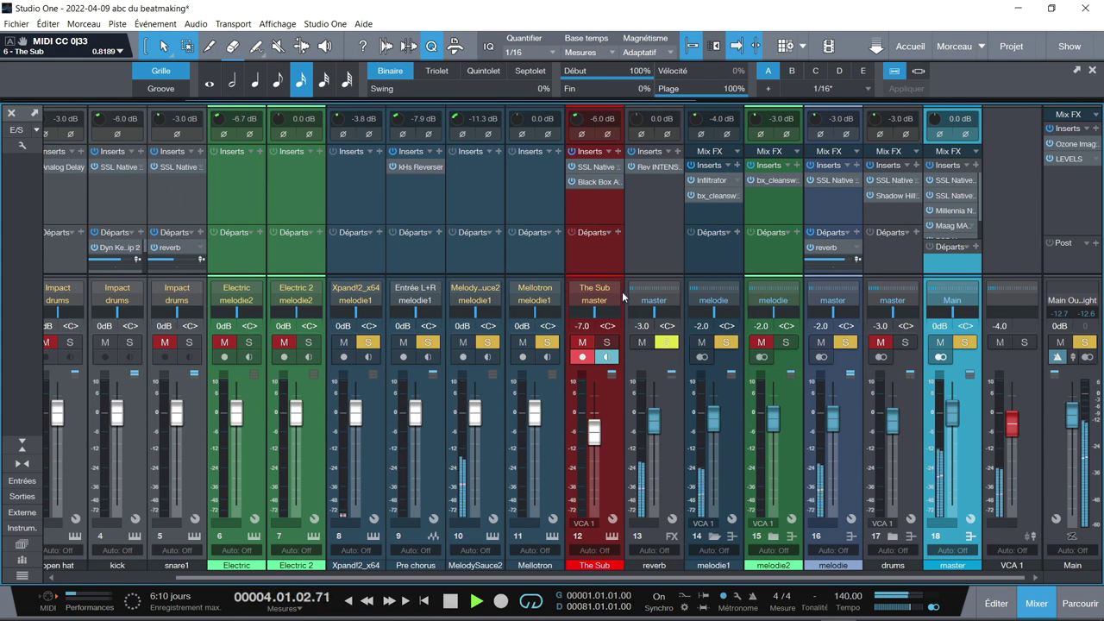
click(690, 167)
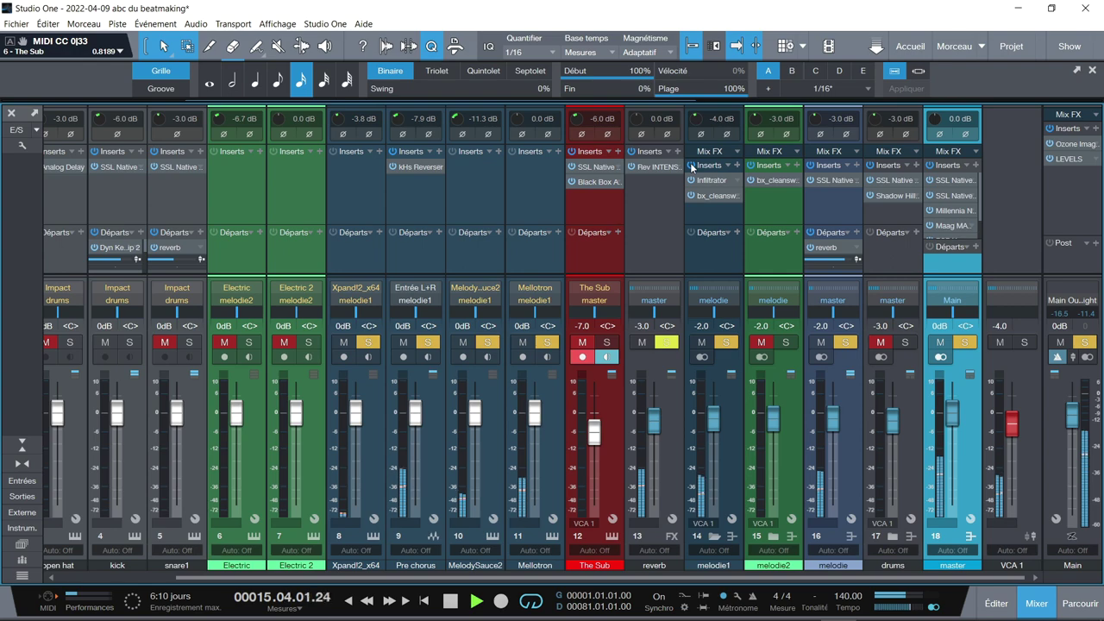
drag(686, 107, 679, 164)
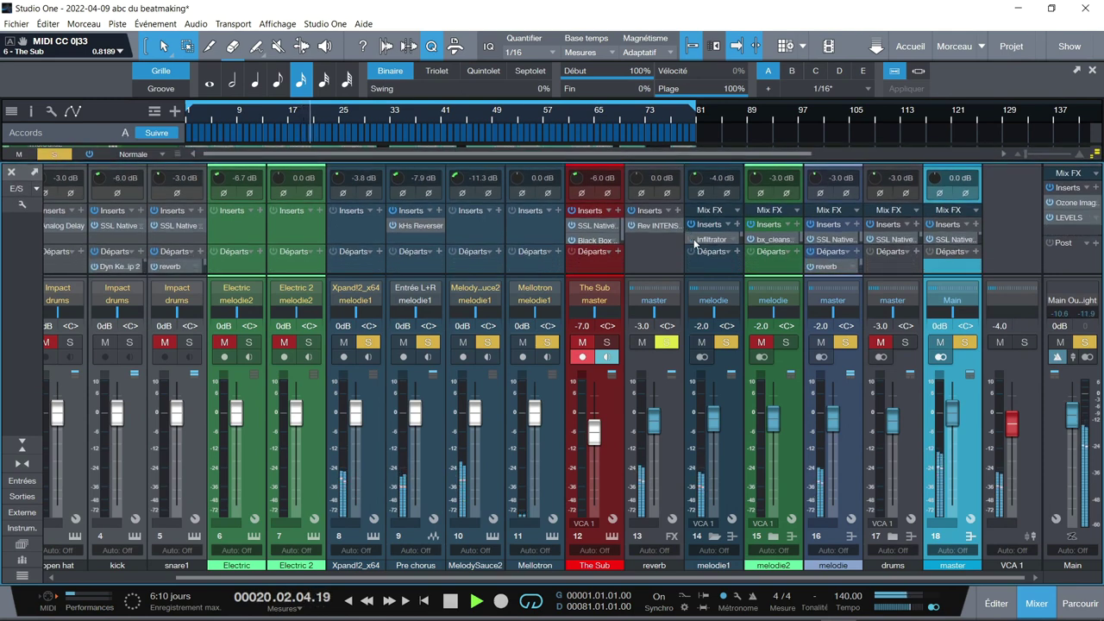
drag(709, 162, 717, 101)
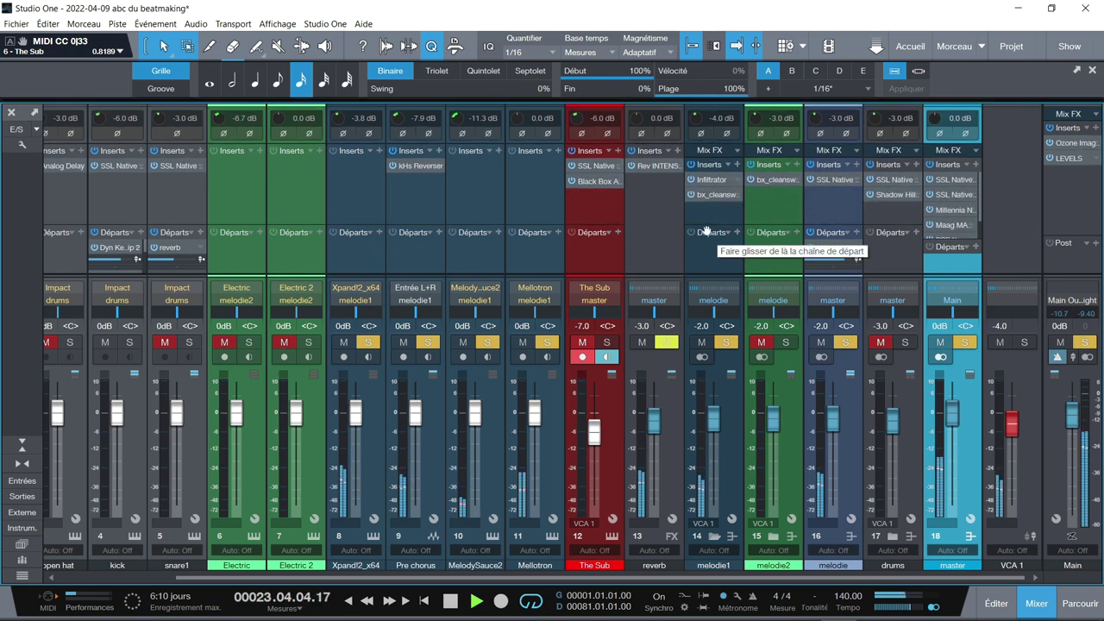
key(space)
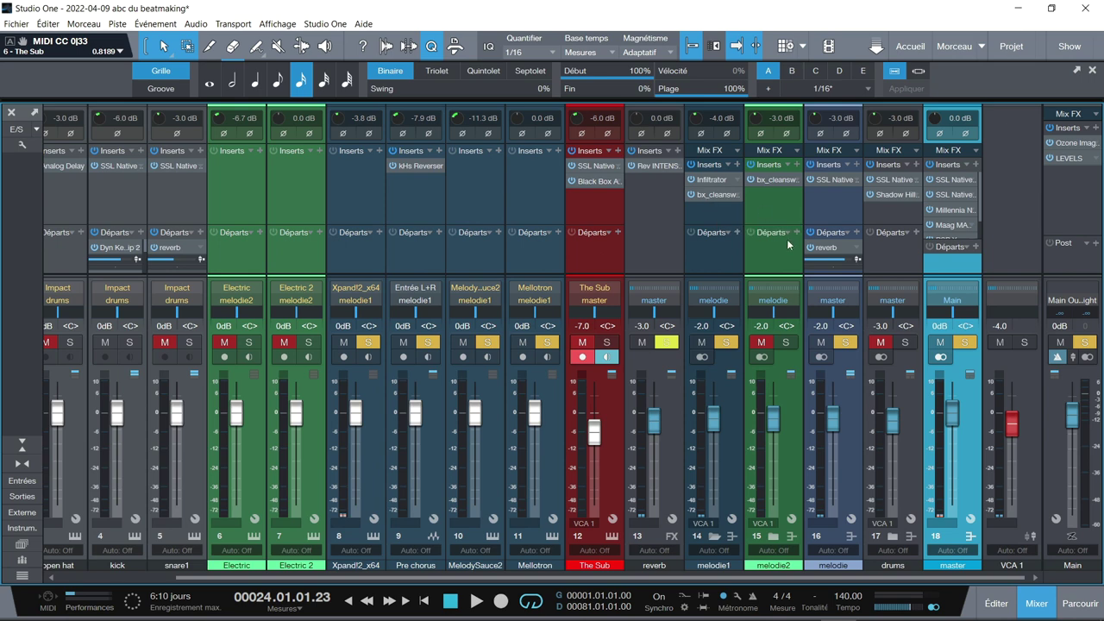
Select the melodie1, melodie2 and melodie bus channels in turn to follow the melody routing.
click(723, 476)
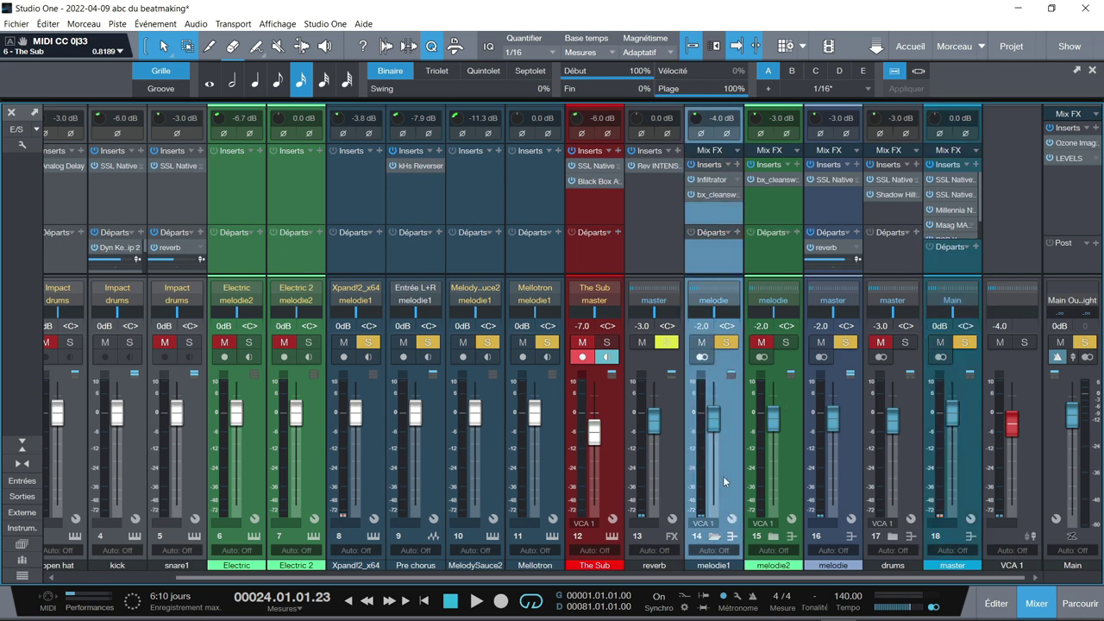
click(784, 474)
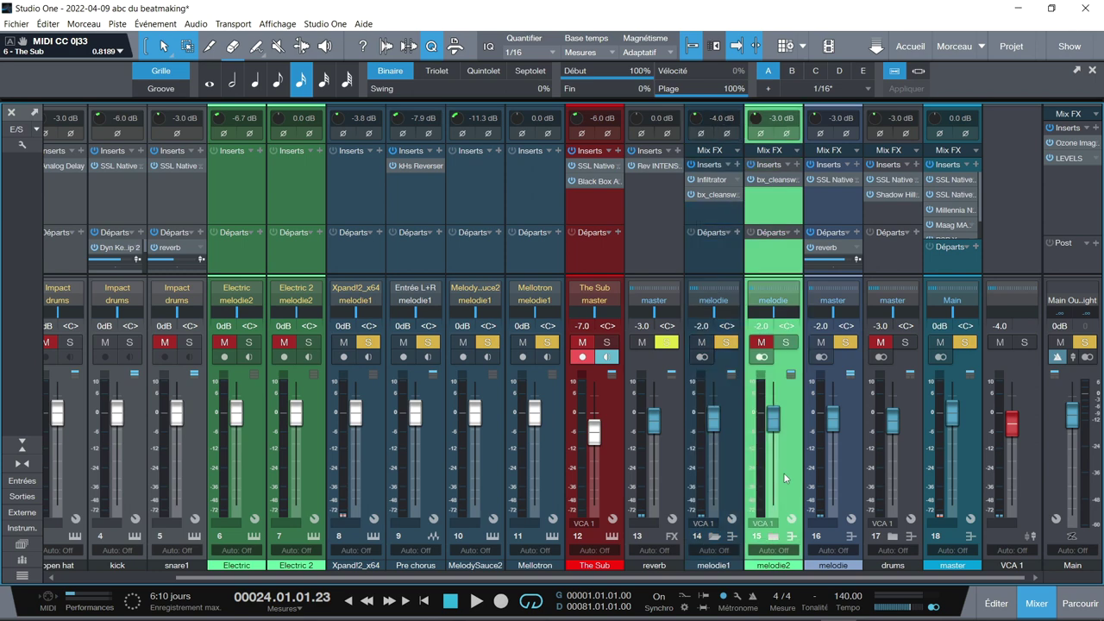
click(850, 434)
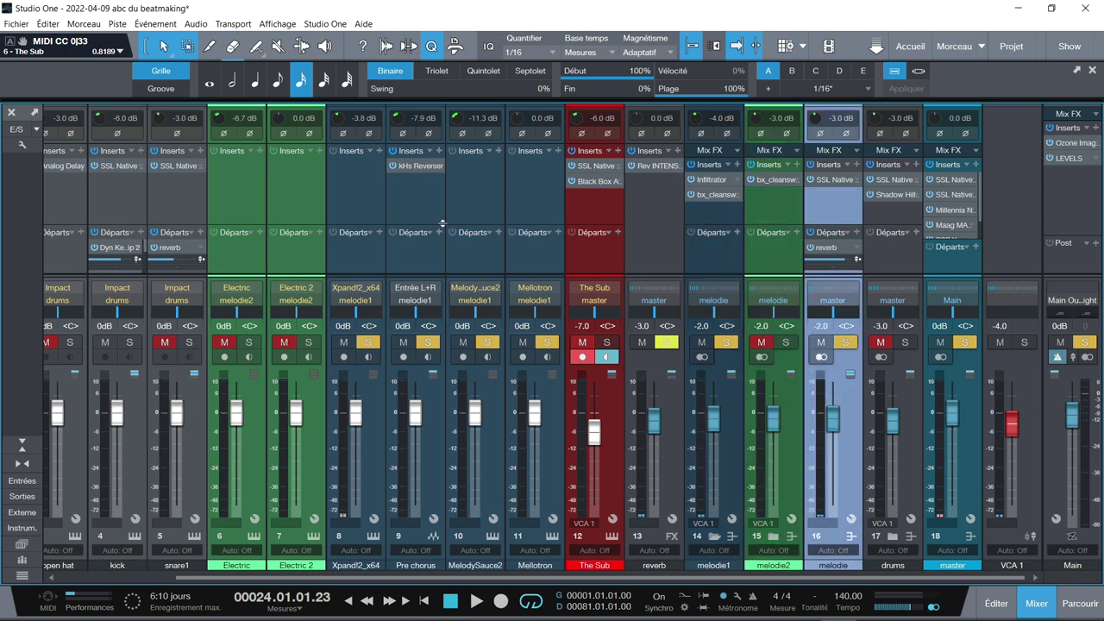
Clear all solos and solo the melodie bus that collects both melody groups.
drag(216, 102, 219, 188)
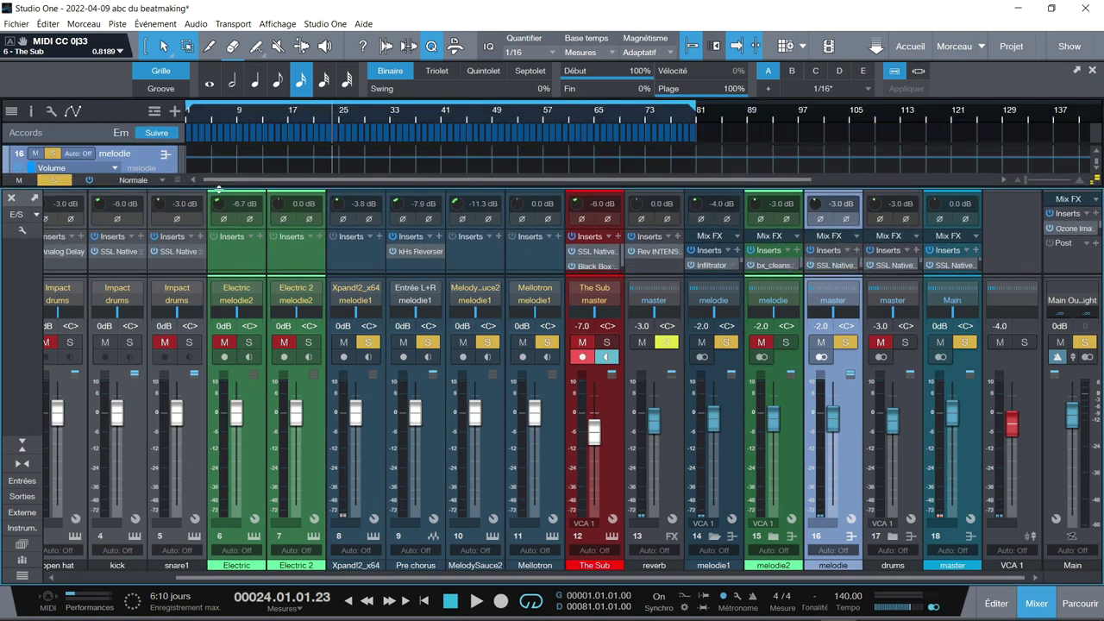
click(56, 180)
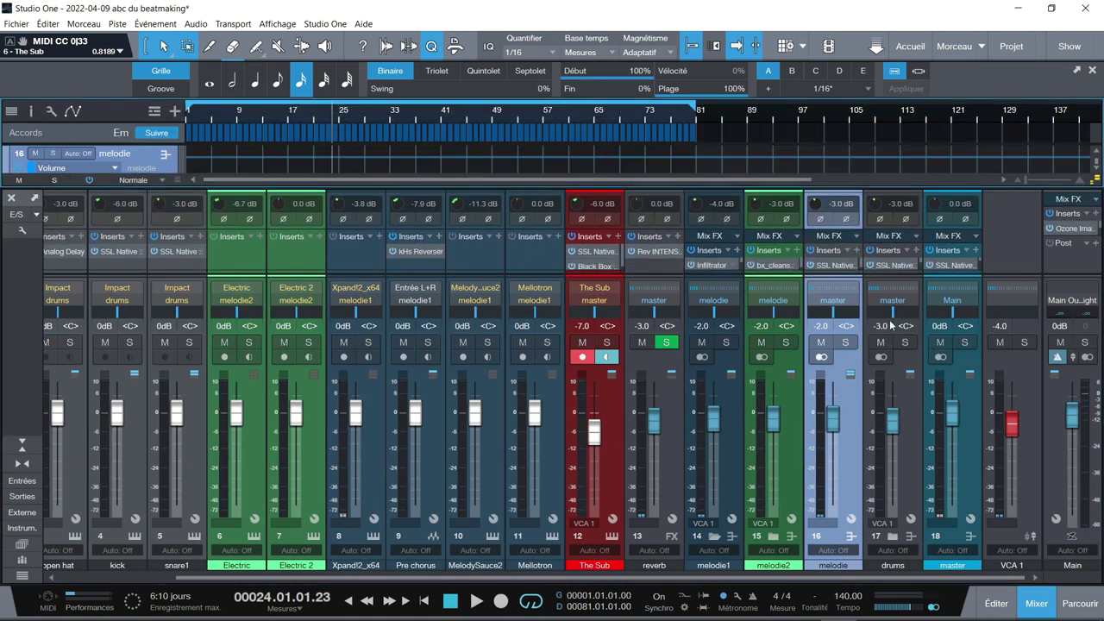
drag(822, 187, 824, 123)
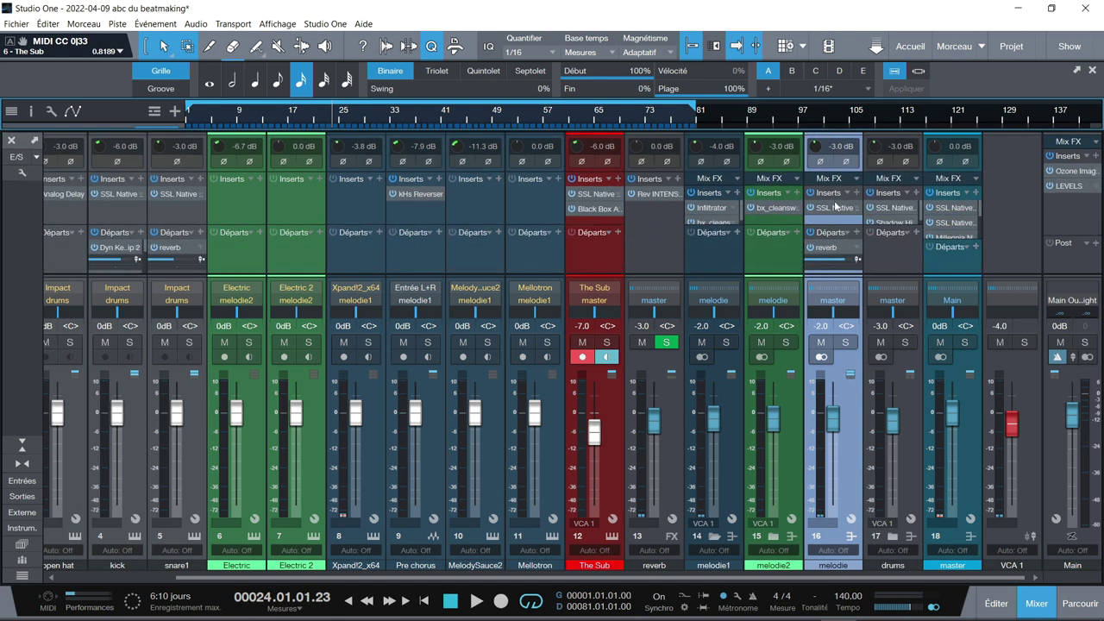
click(847, 343)
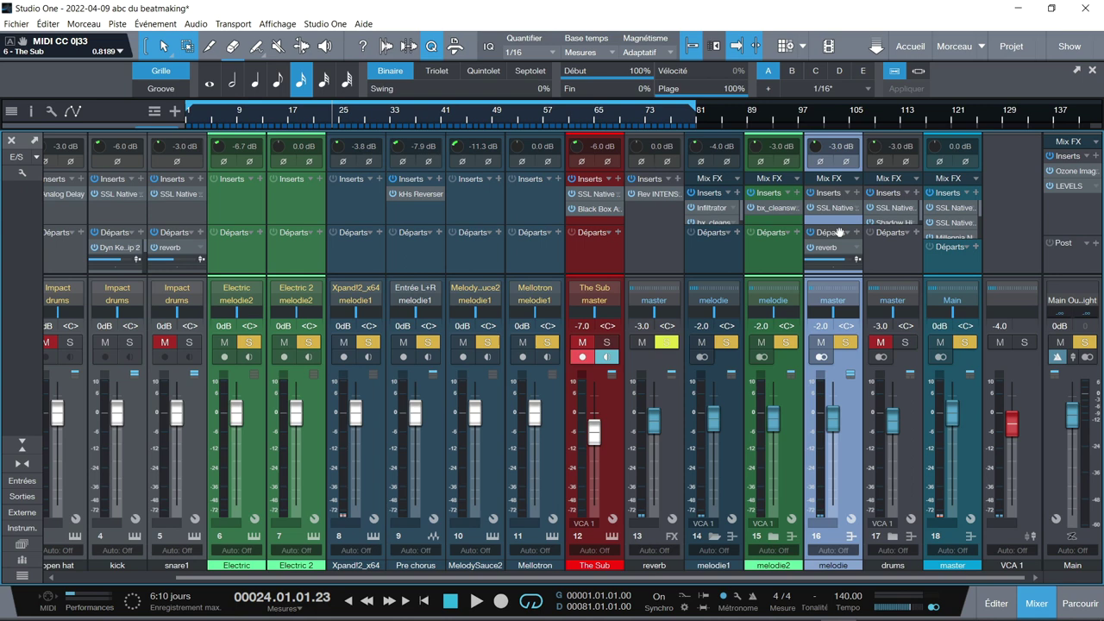
View the SSL Native Channel Strip 2 insert on the melodie bus and close the plug-in window.
click(831, 208)
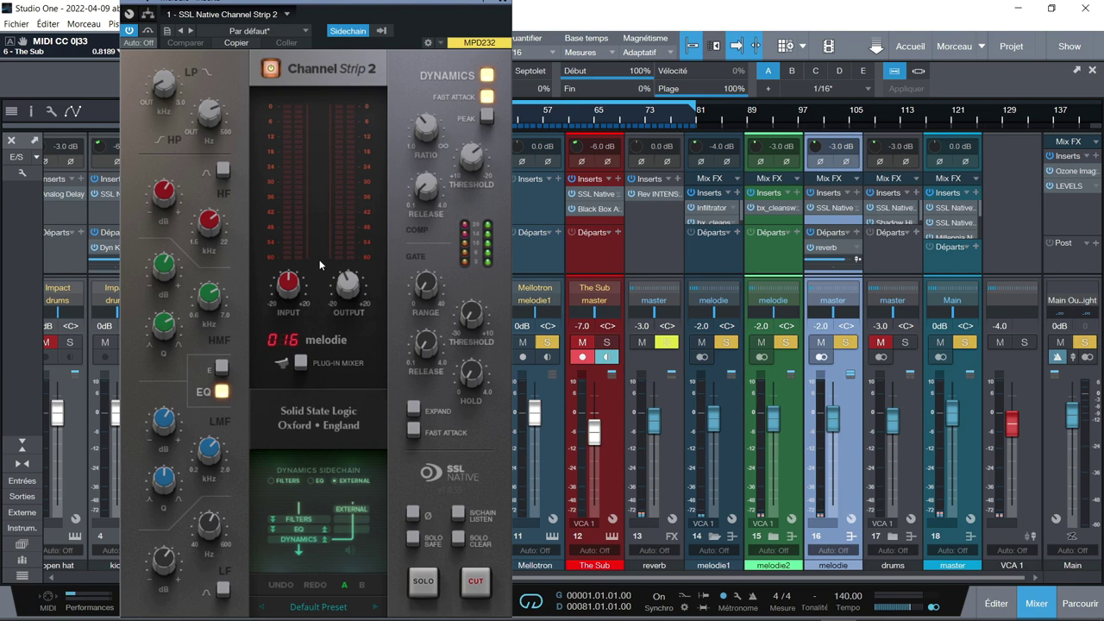
mouse_move(430, 125)
click(504, 6)
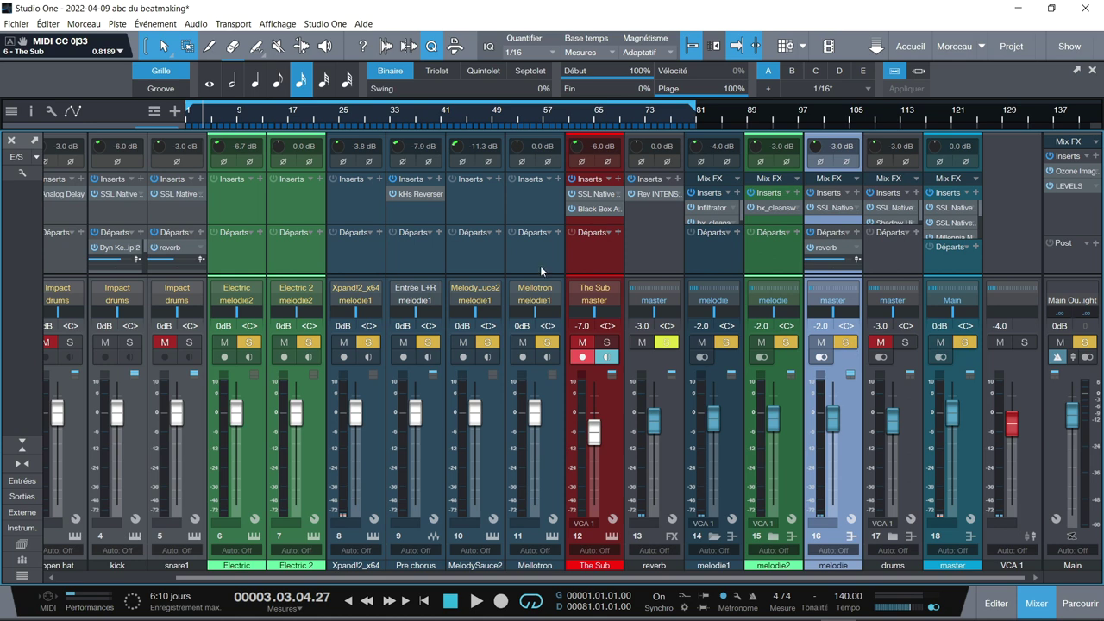
Clear all solos again and solo the drums bus.
drag(334, 128, 326, 184)
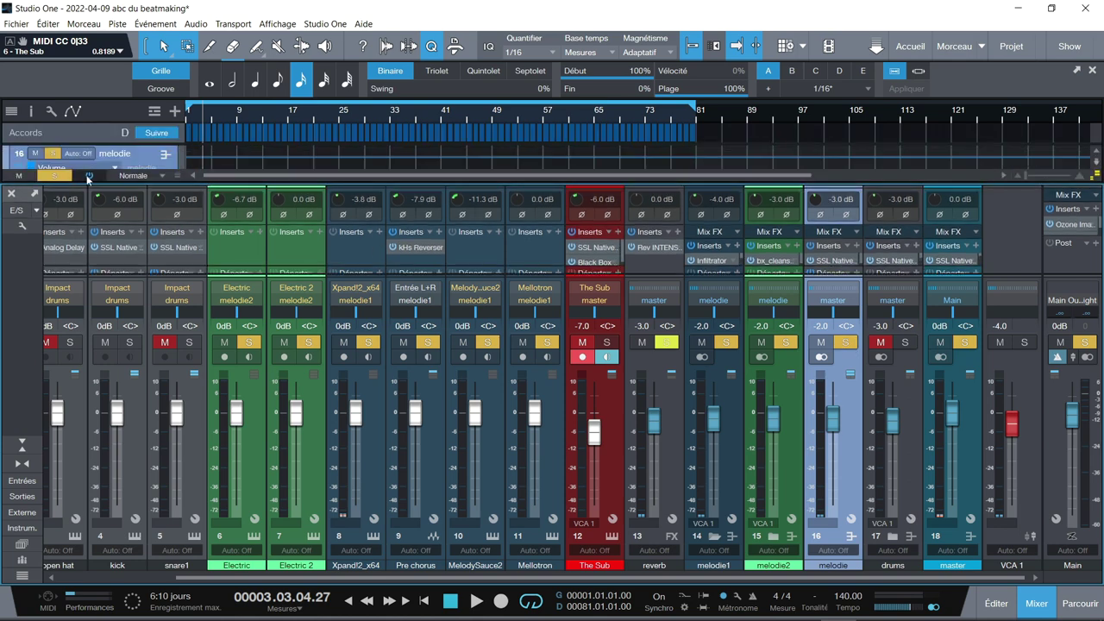
click(54, 175)
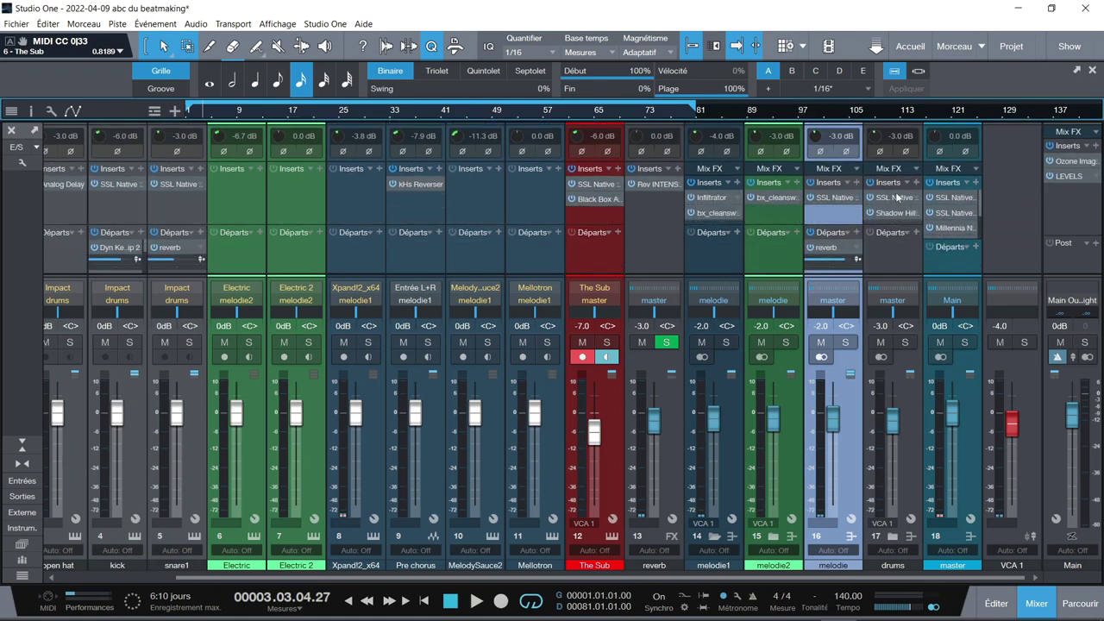
click(905, 342)
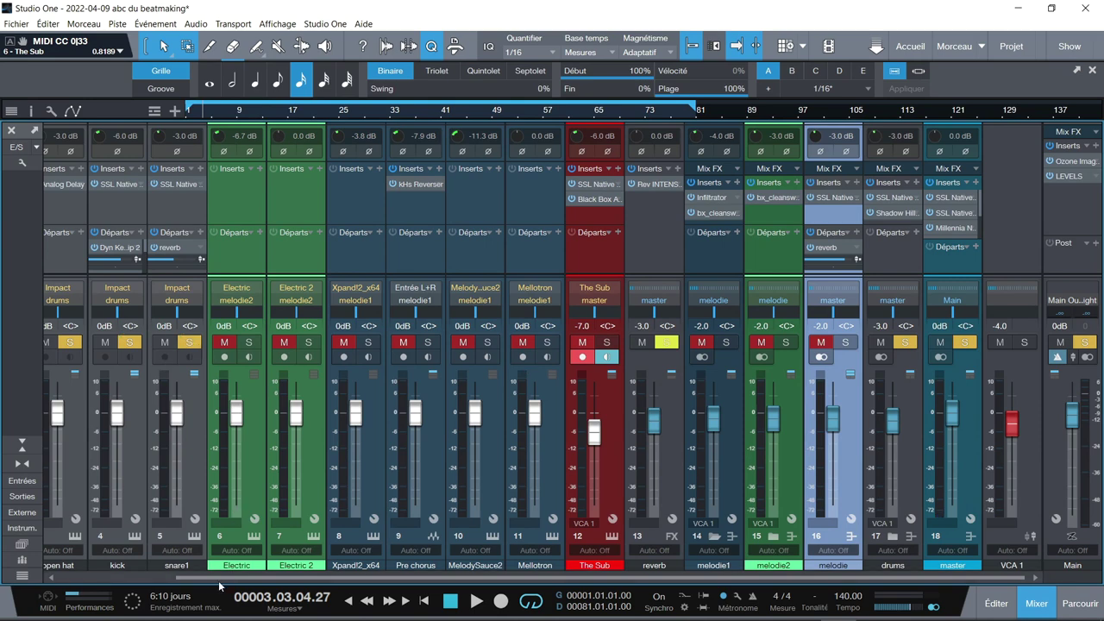
Play the soloed drums from around bar 9, checking the levels from the individual drum channels to the drums and master buses.
scroll(218, 578, left, 2)
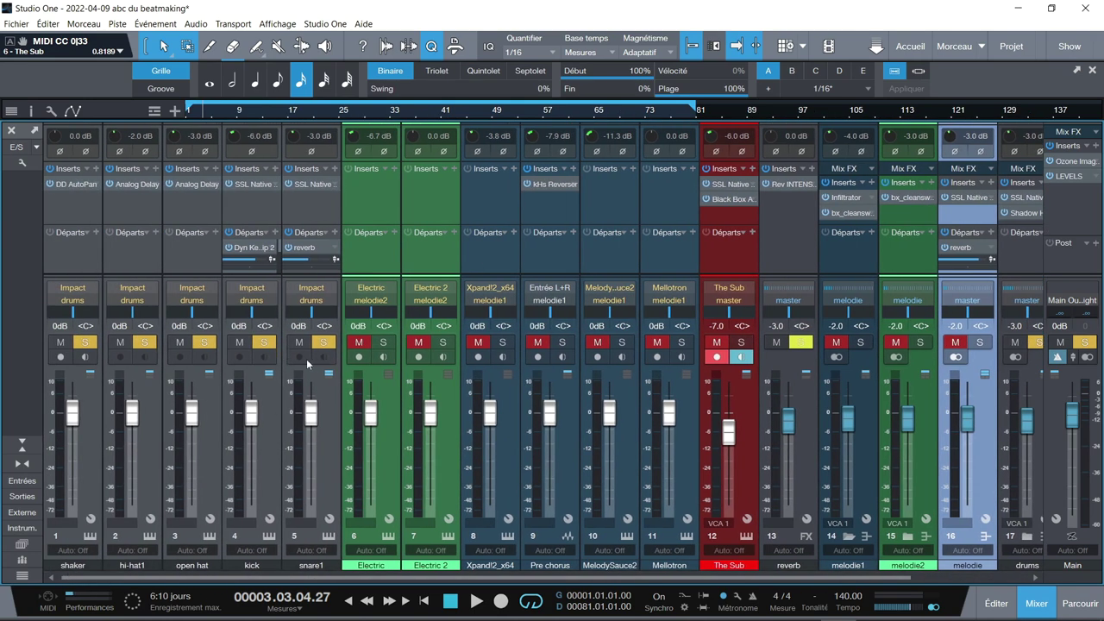
key(Home)
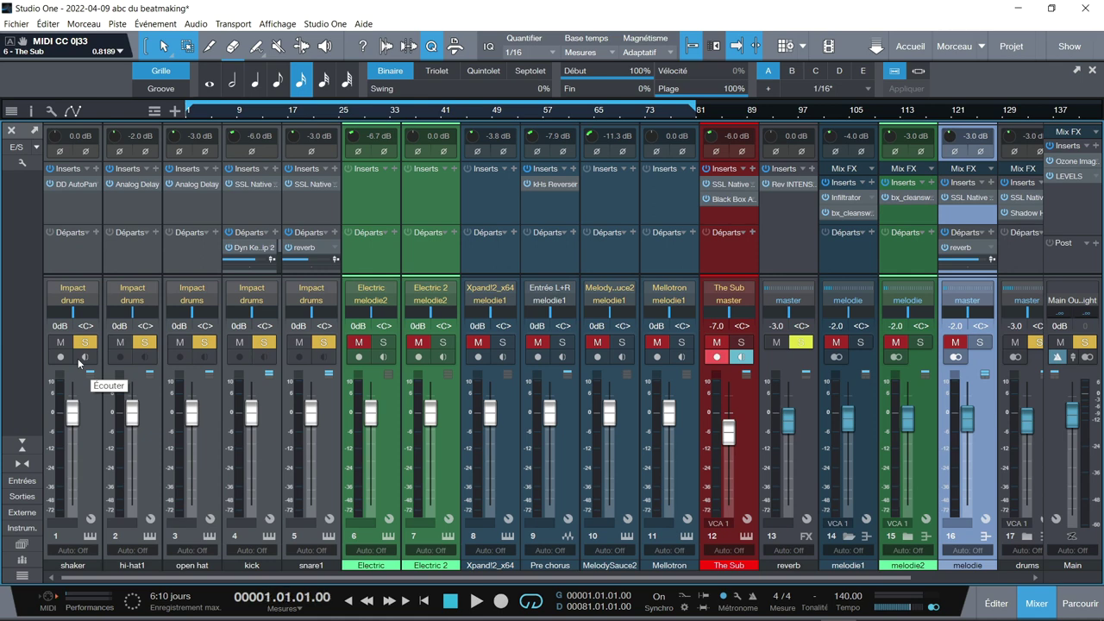
click(239, 111)
key(space)
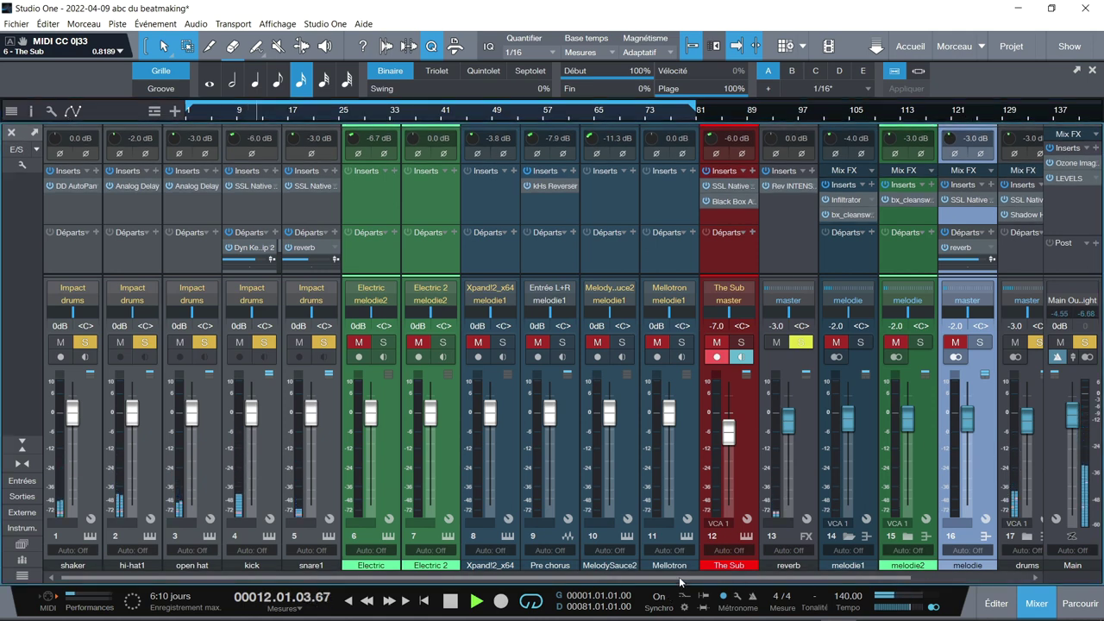
scroll(949, 269, right, 3)
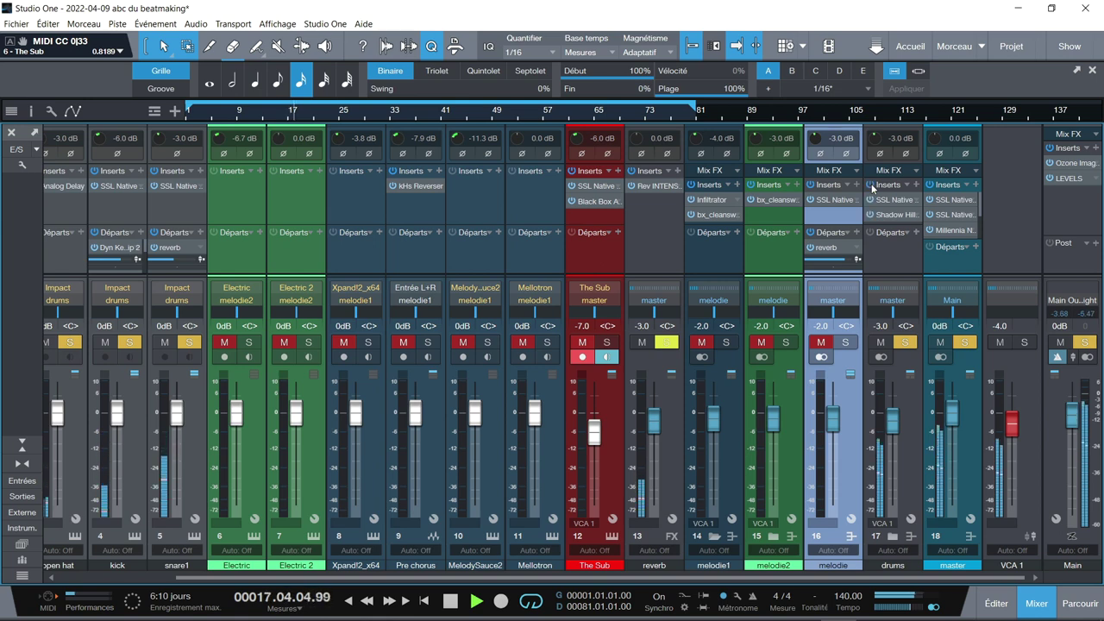
key(space)
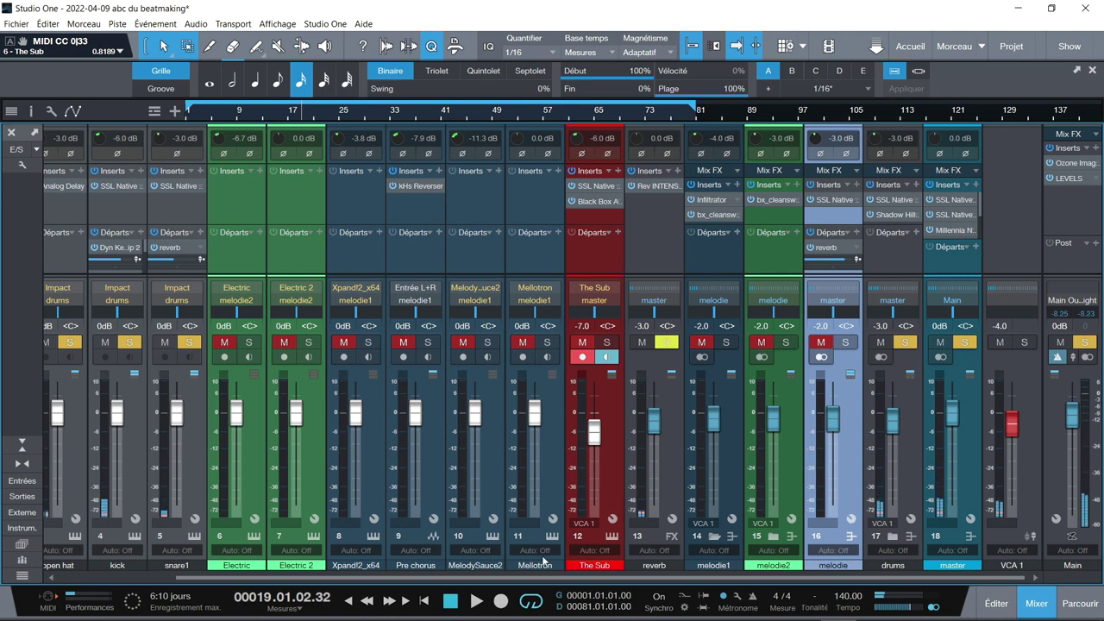
View the SSL Native Drumstrip v6 insert on the kick channel and close the plug-in window.
drag(526, 578, 284, 585)
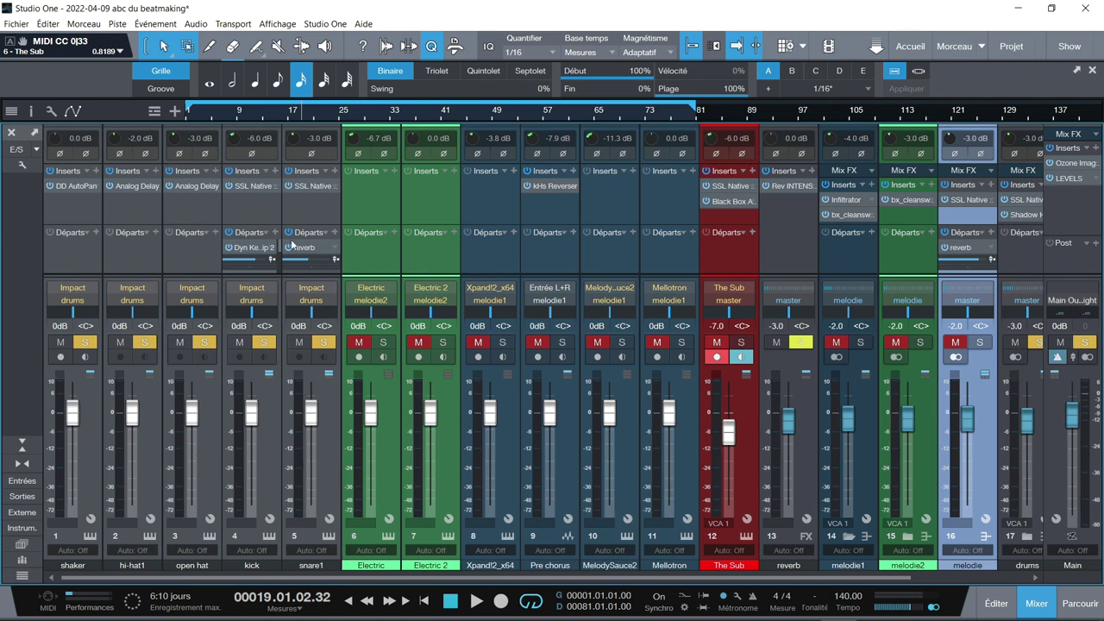
double_click(251, 187)
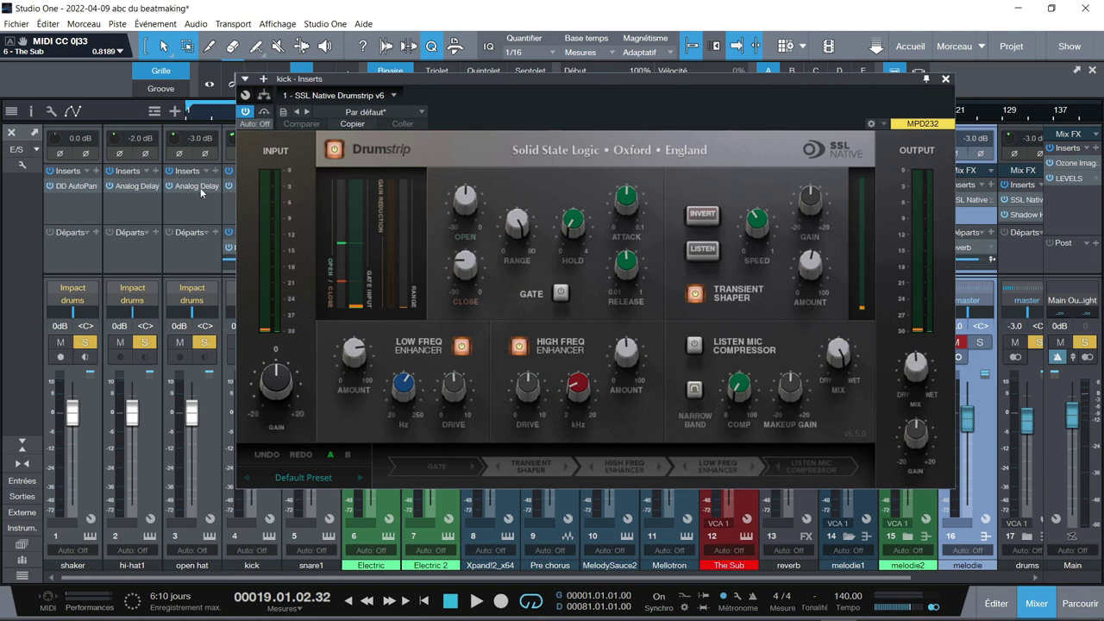
click(945, 80)
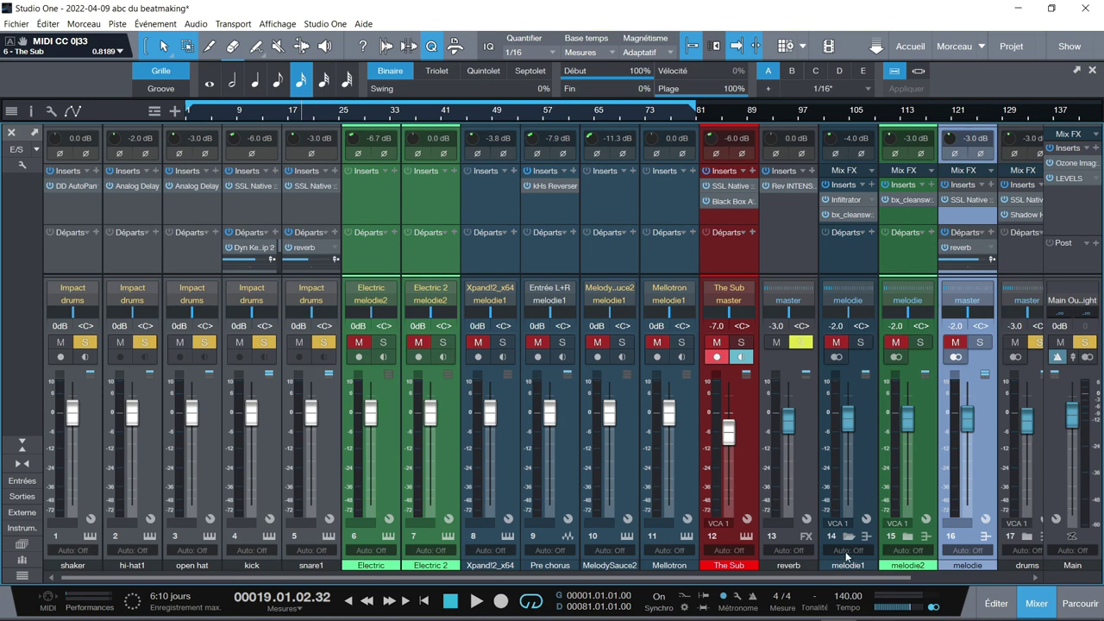
Play the soloed drums bus from bar 19, checking the bus levels, and add the melodie bus to the solo.
drag(854, 576, 994, 561)
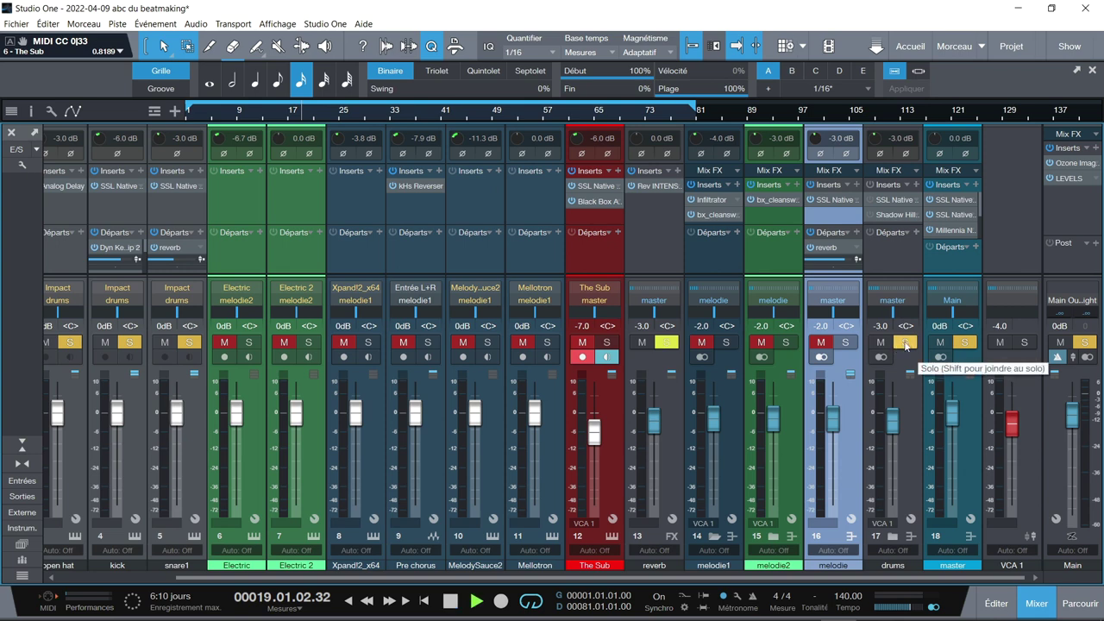
key(space)
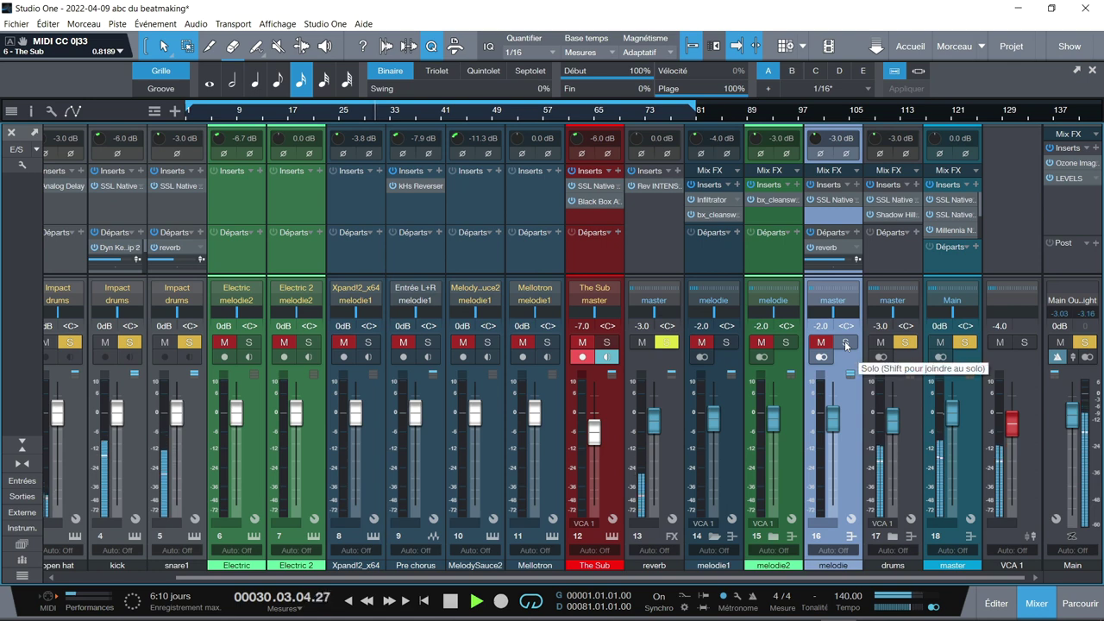
click(849, 342)
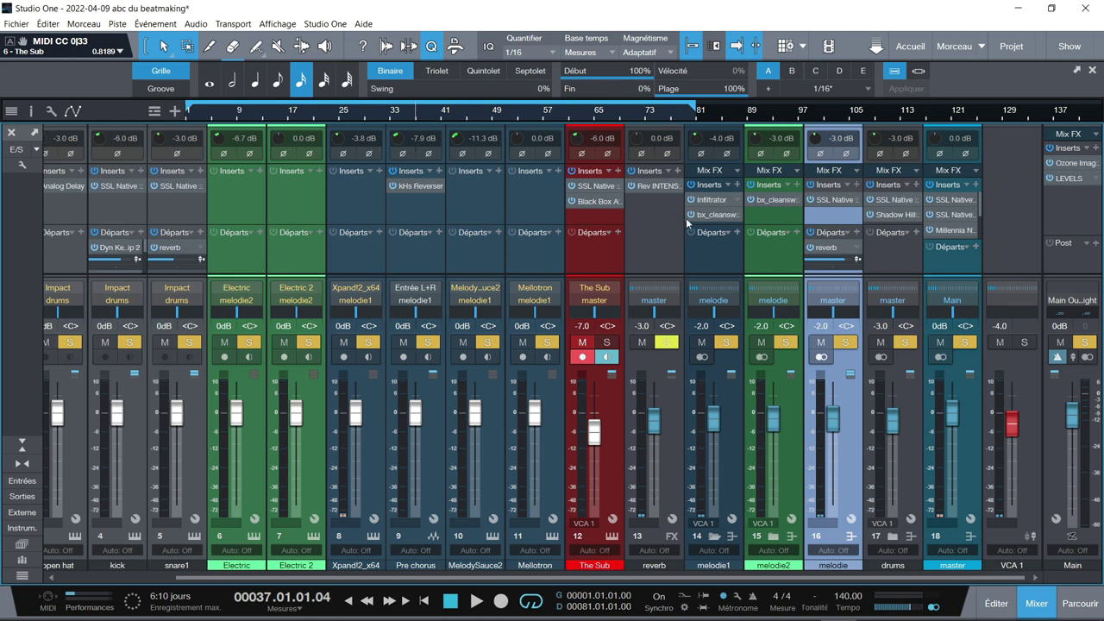
View the Ozone Imager 2 insert on the Main output, move its window aside and show the chord track.
click(1070, 163)
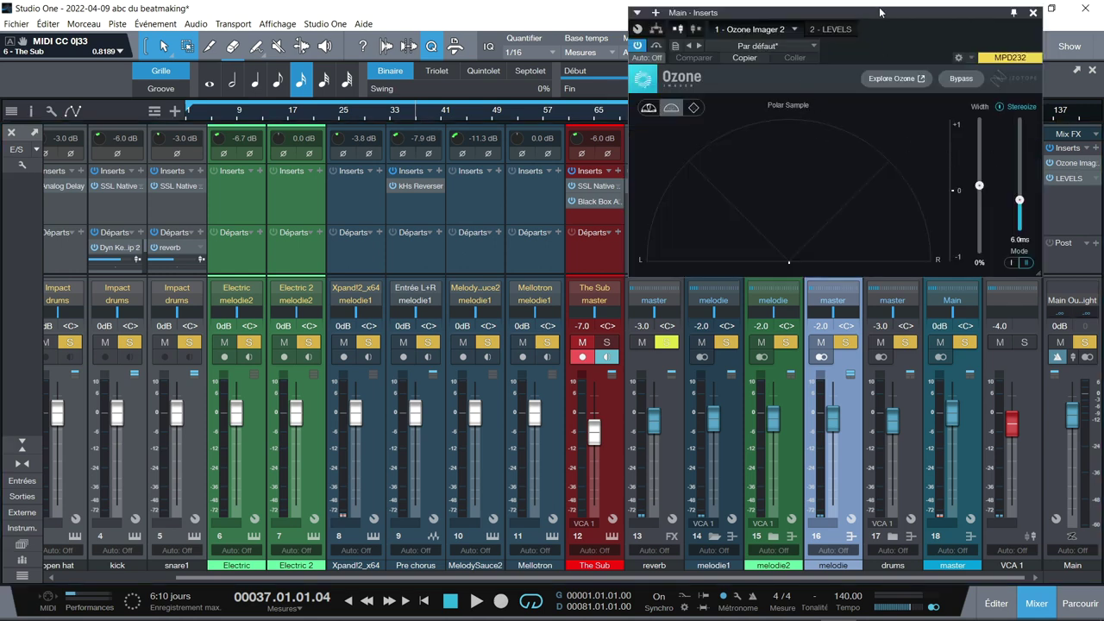
drag(880, 11, 929, 7)
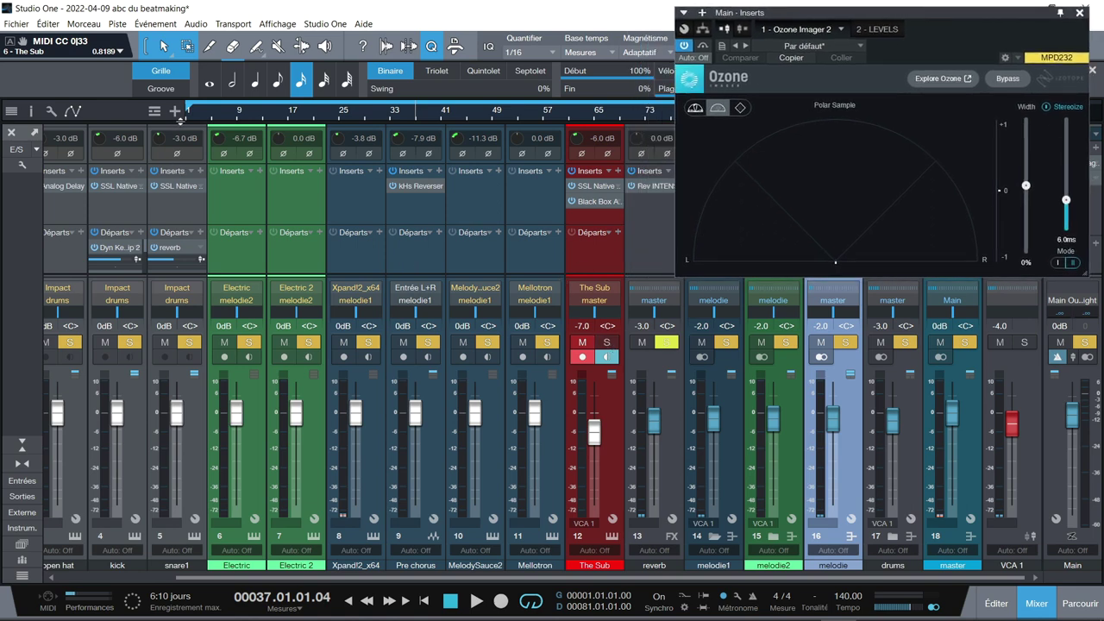
key(shift+c)
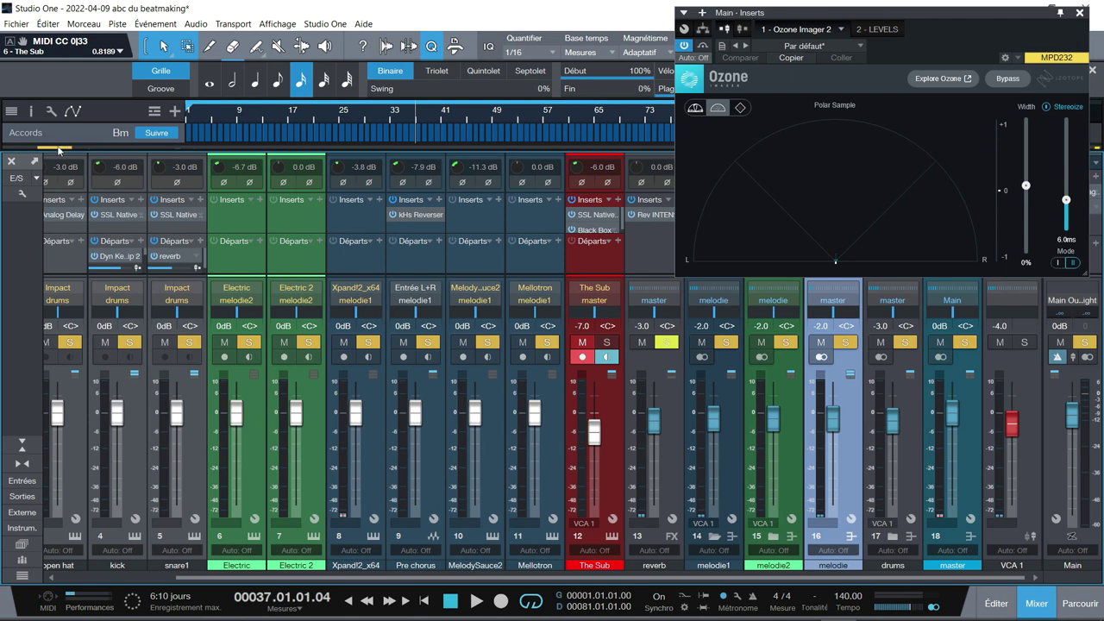
Solo only The Sub and play it, briefly adding the drums bus to compare their stereo images in Ozone Imager 2.
key(shift+s)
click(610, 343)
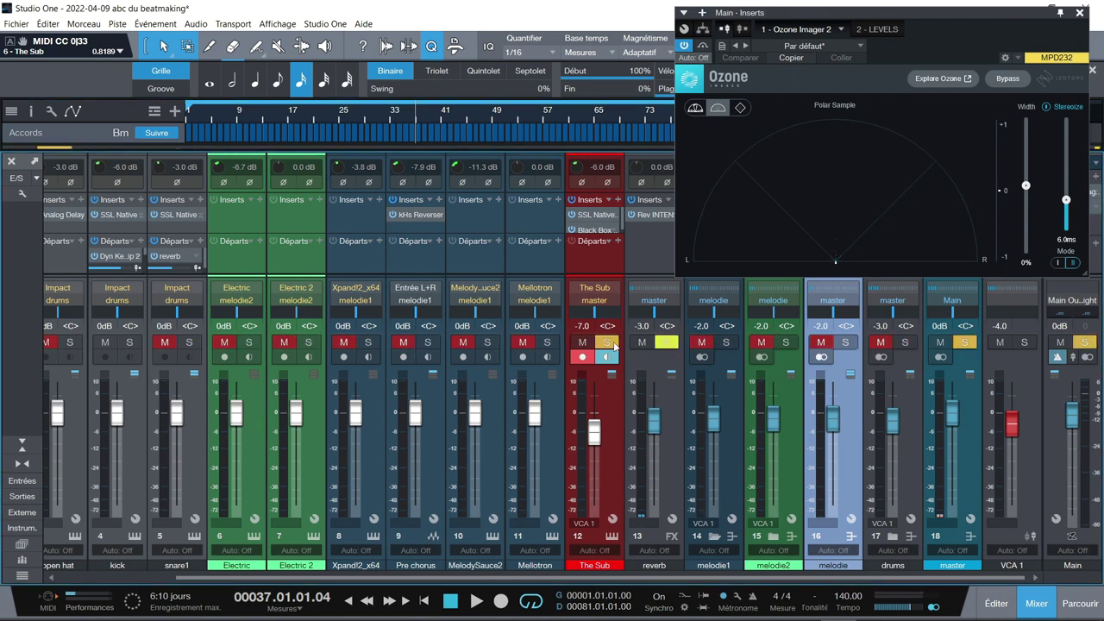
key(space)
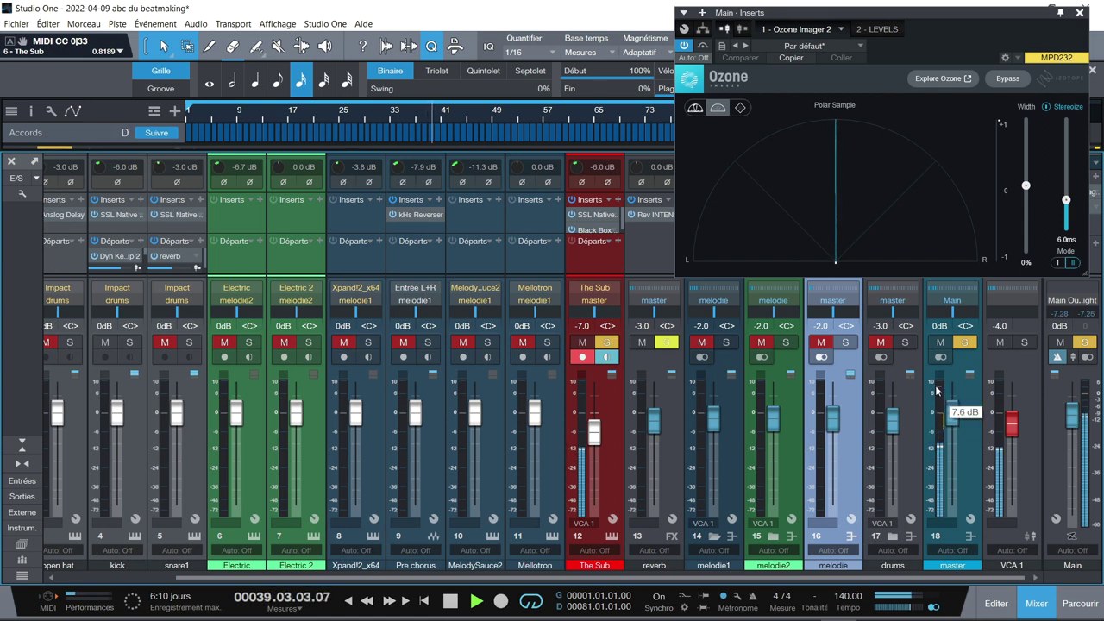
drag(943, 13, 583, 37)
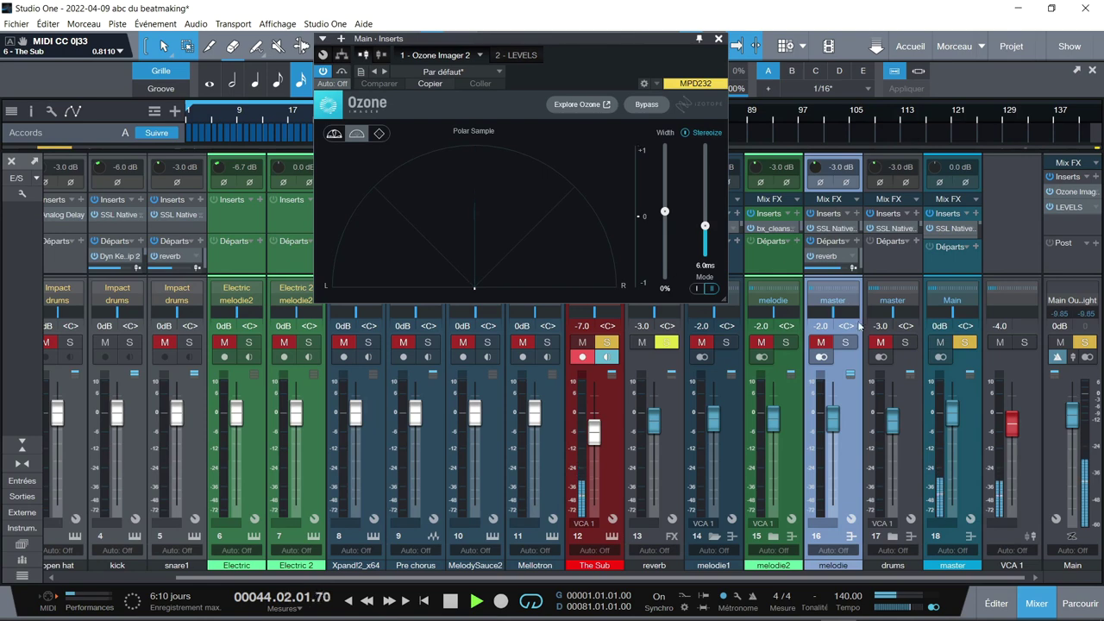
click(906, 343)
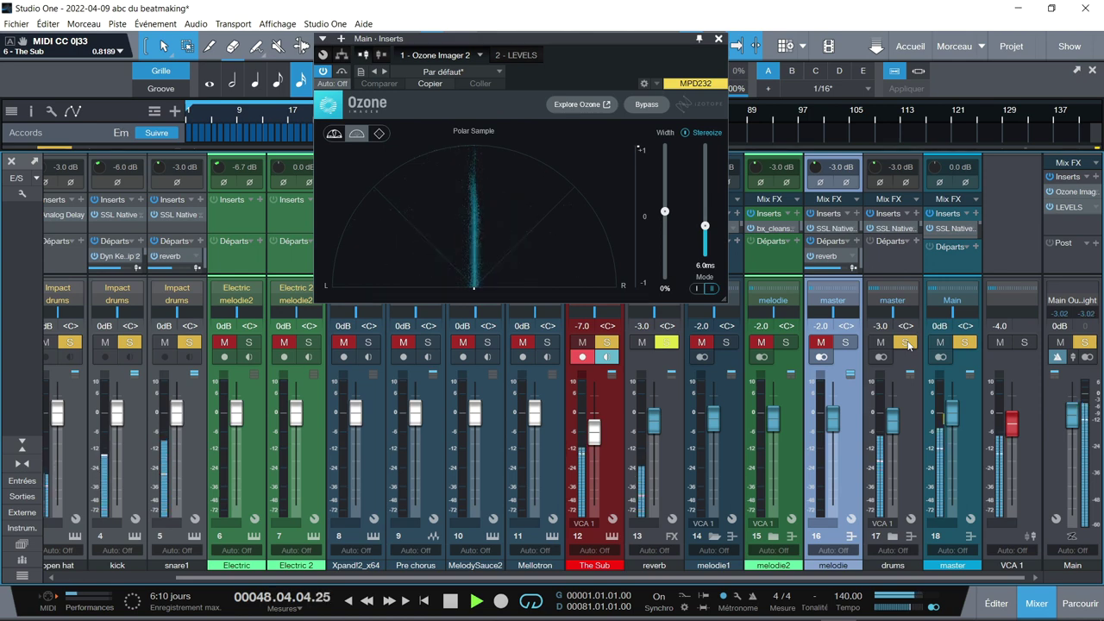
click(906, 343)
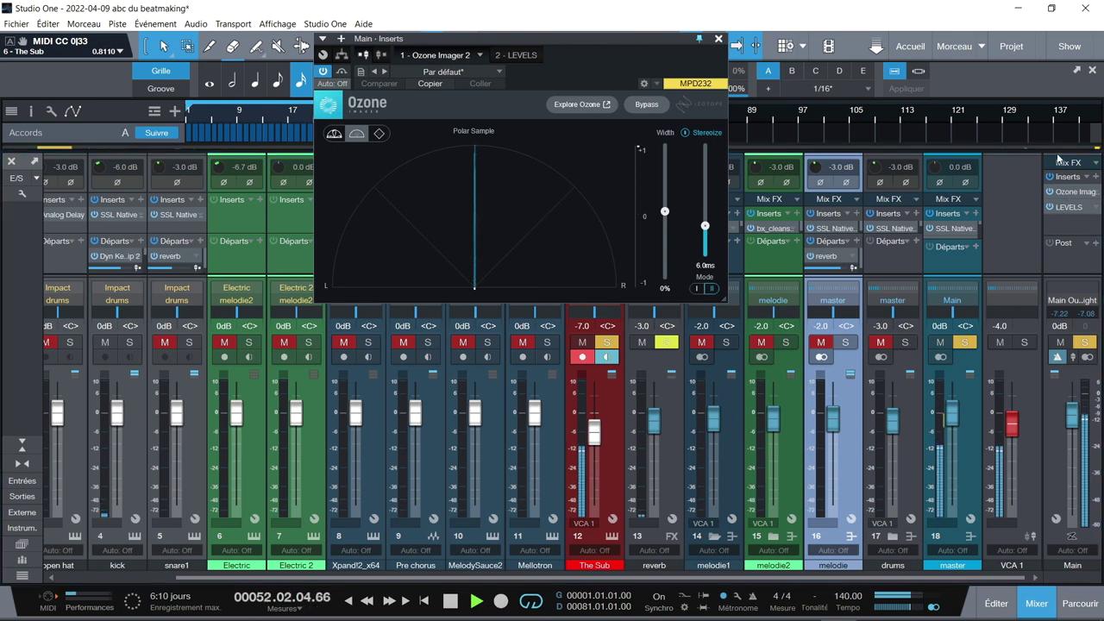
Open the LEVELS insert on the Main output and place its window clear of the drum channels.
click(1068, 208)
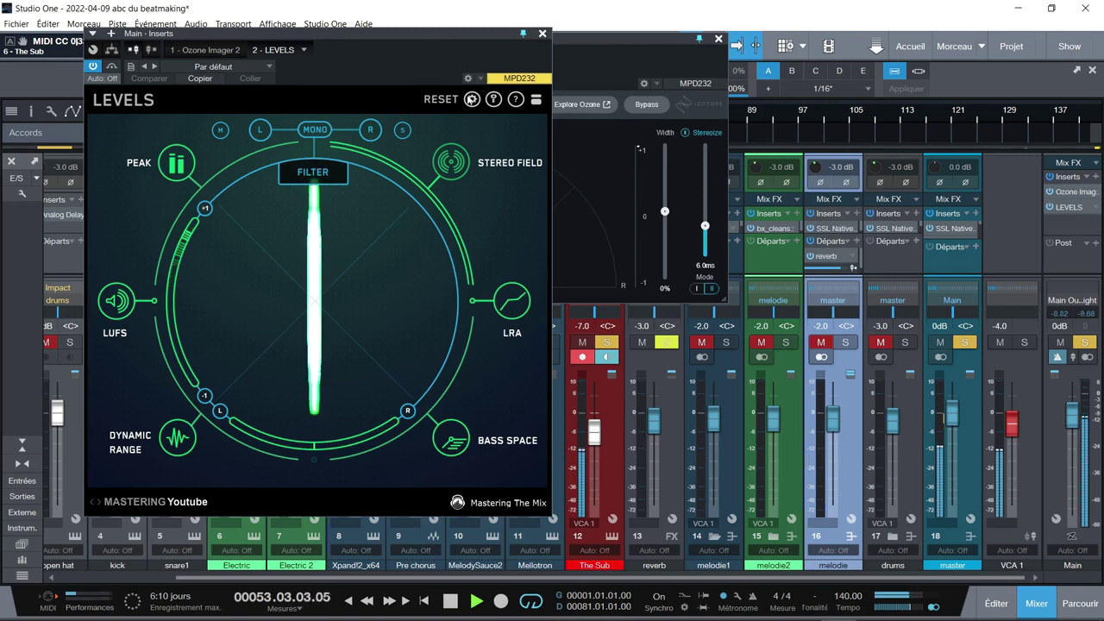
drag(368, 50, 314, 39)
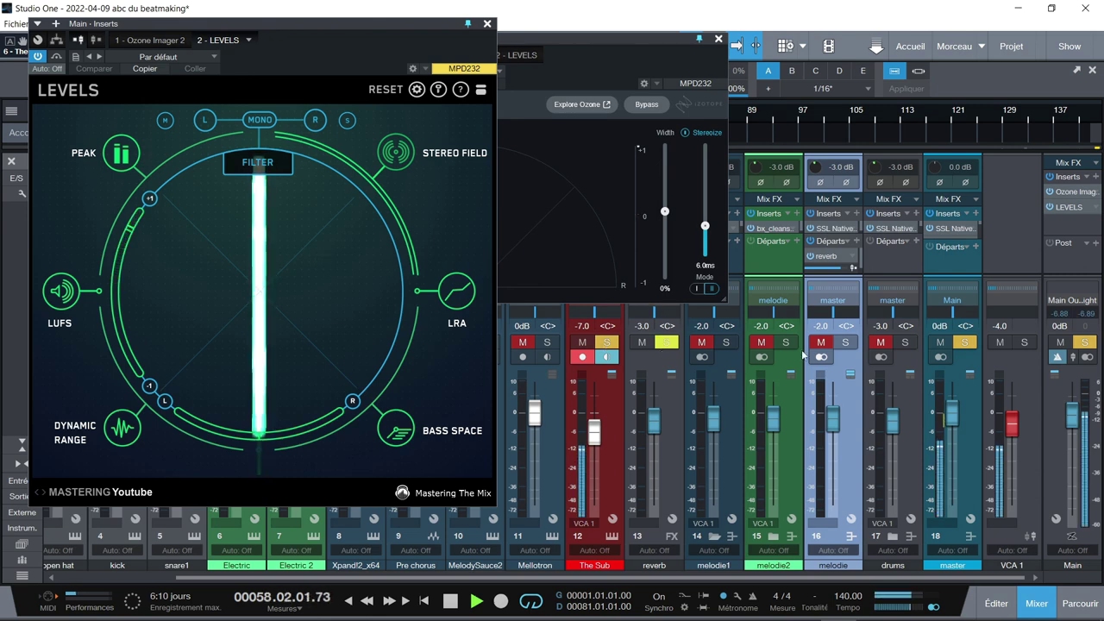
drag(397, 26, 882, 13)
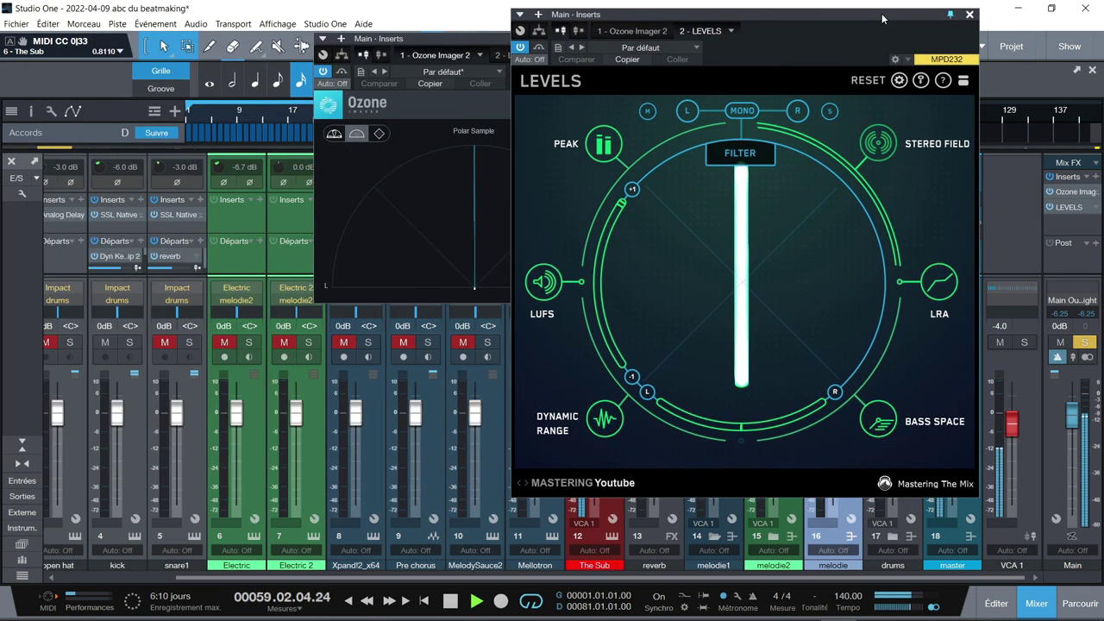
Add the kick, snare1 and open hat channels one by one to the solo while the beat plays.
click(129, 343)
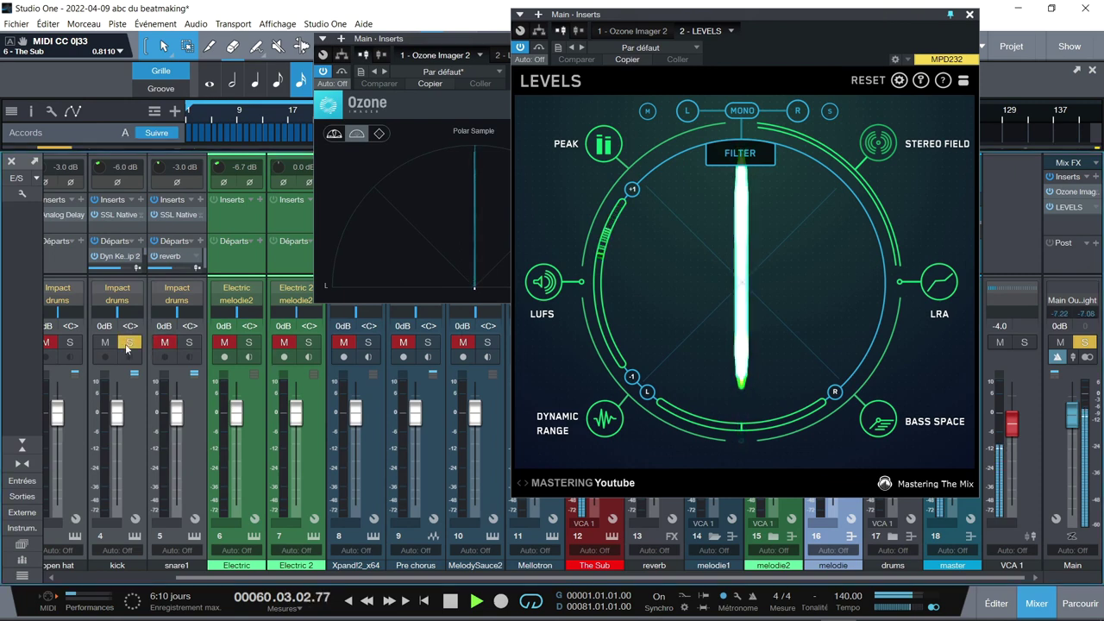
click(190, 343)
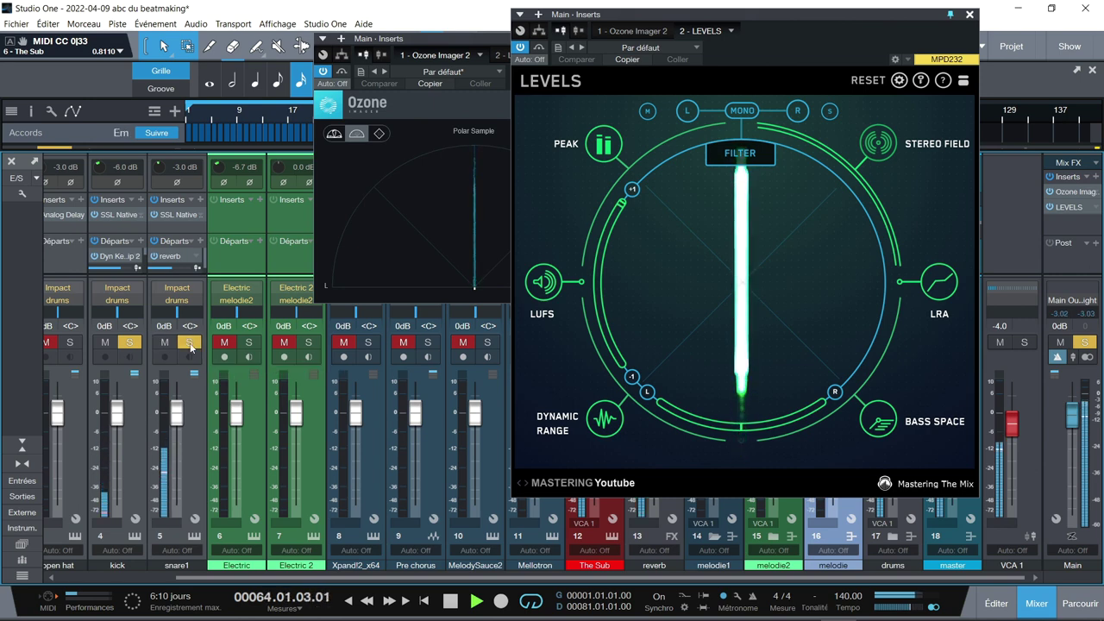
drag(271, 578, 150, 578)
click(204, 343)
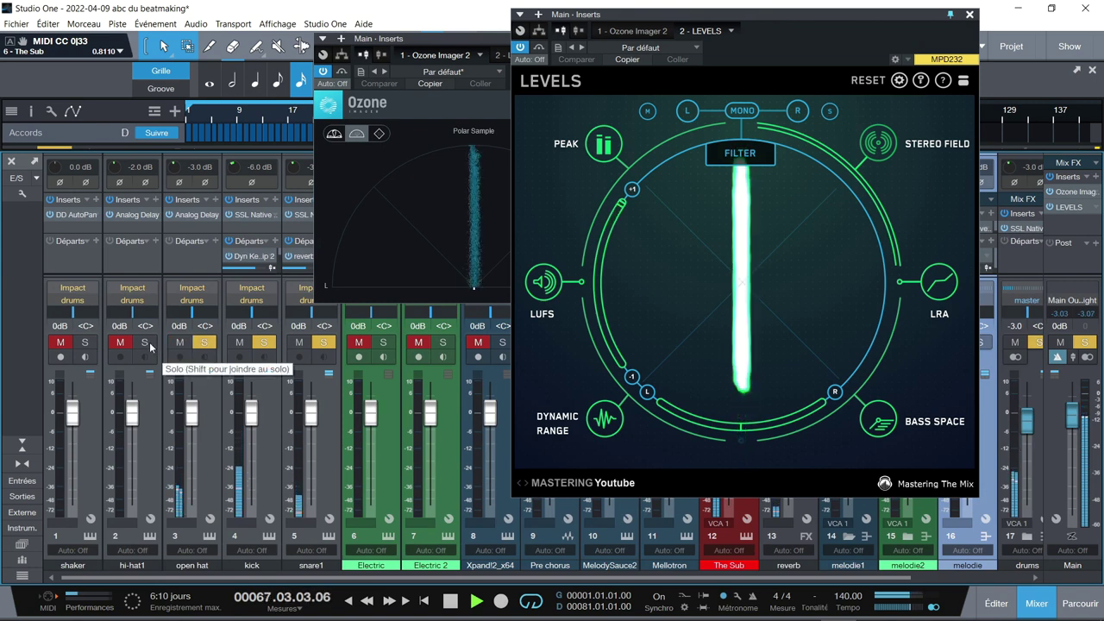
Move the Ozone Imager 2 window off the drum channels and add hi-hat1 and shaker to the solo.
drag(458, 39, 307, 26)
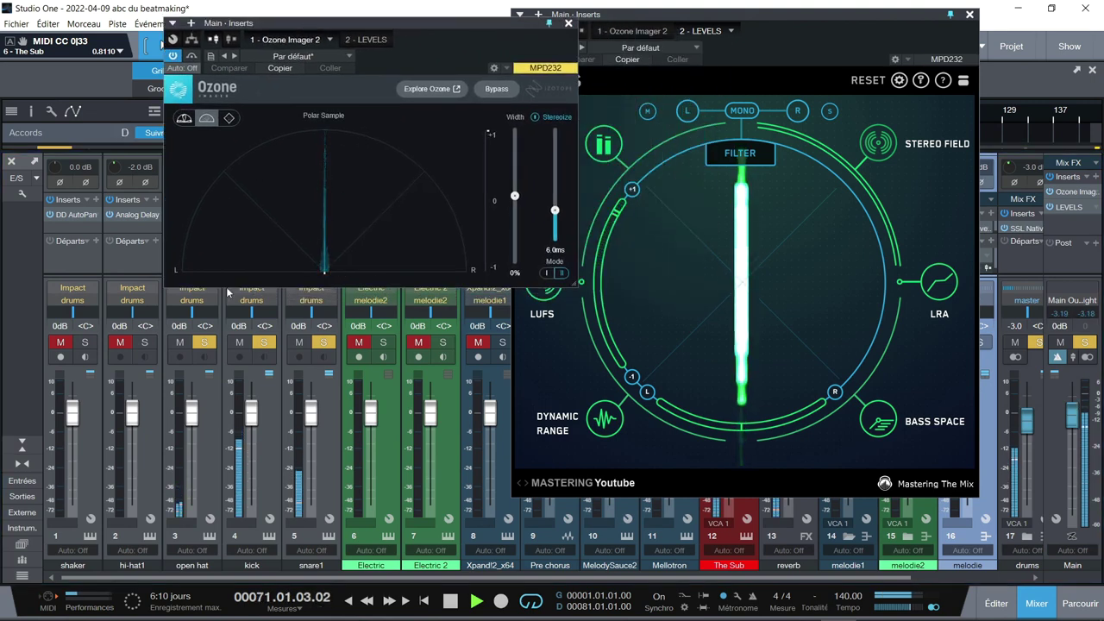
click(145, 343)
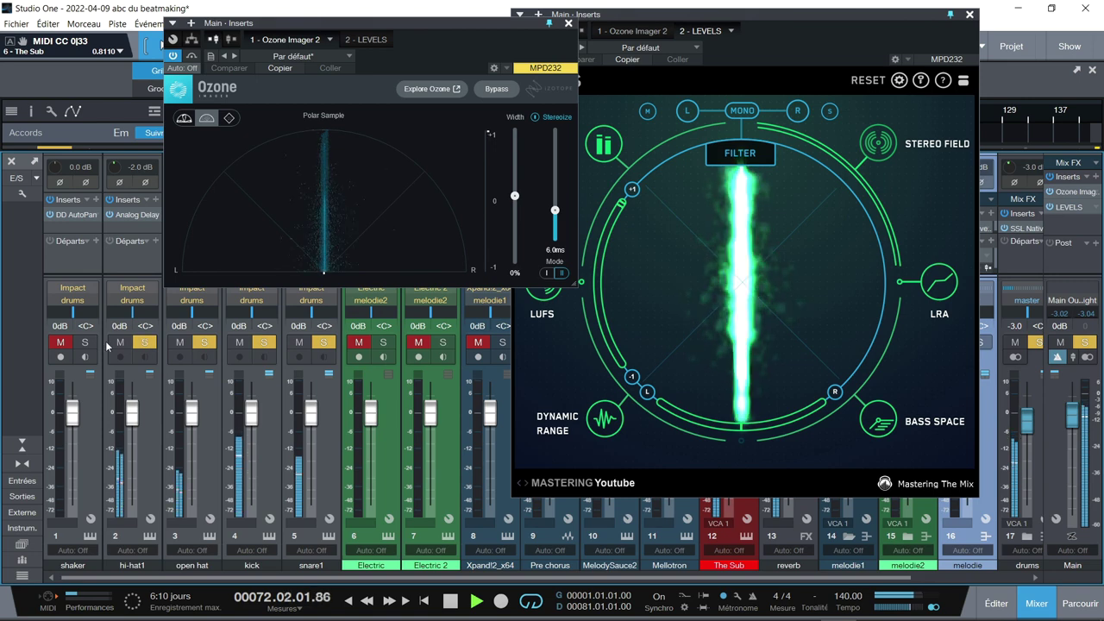
click(86, 343)
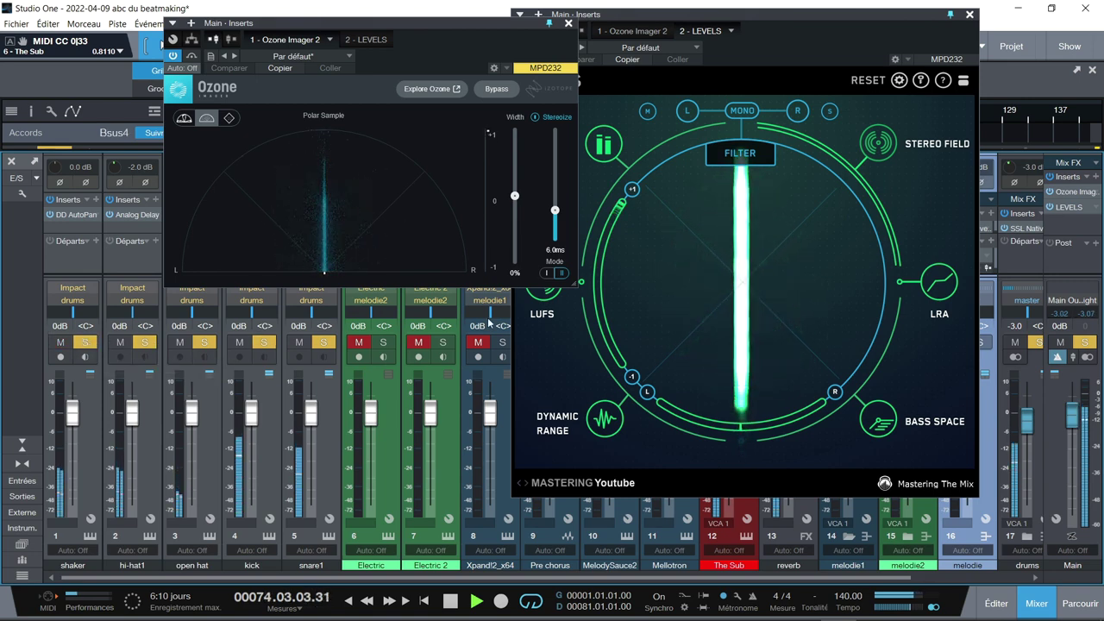
Move the LEVELS window off the group buses, add the melodie bus to the solo, listen to the mix and stop playback.
drag(745, 14, 362, 25)
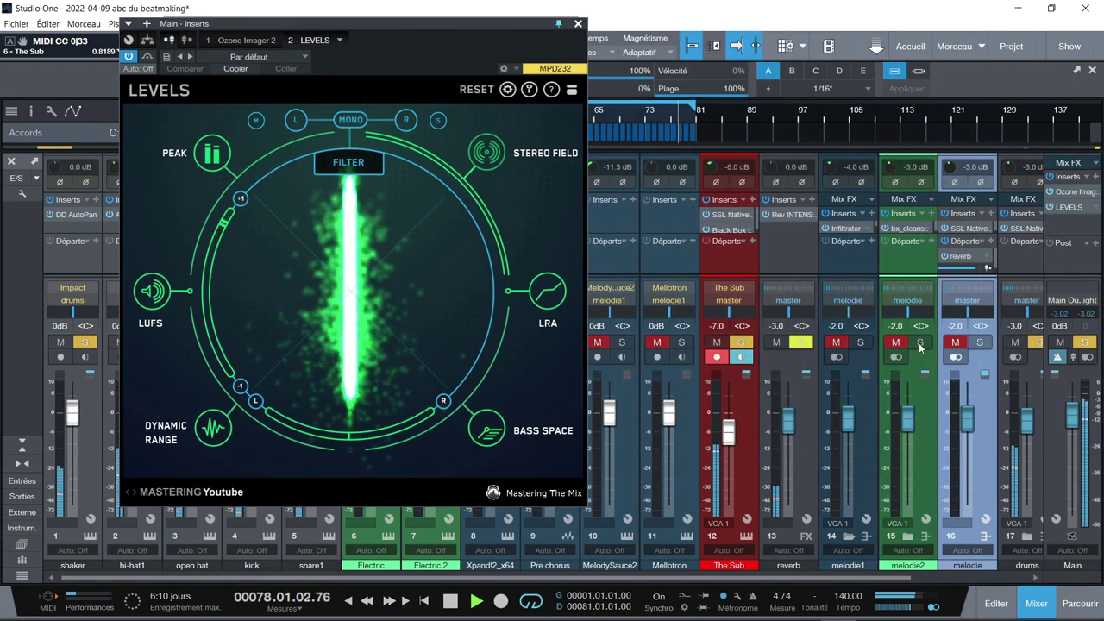
click(980, 343)
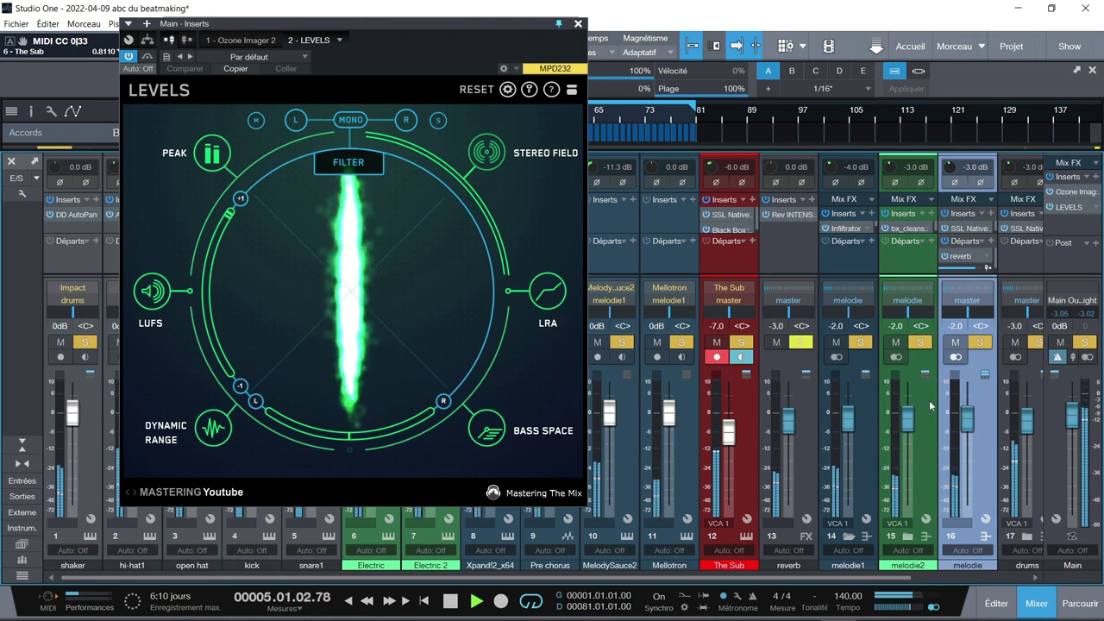
key(space)
Hide the chord track, select the master bus and look through its list of inserts.
scroll(734, 570, right, 3)
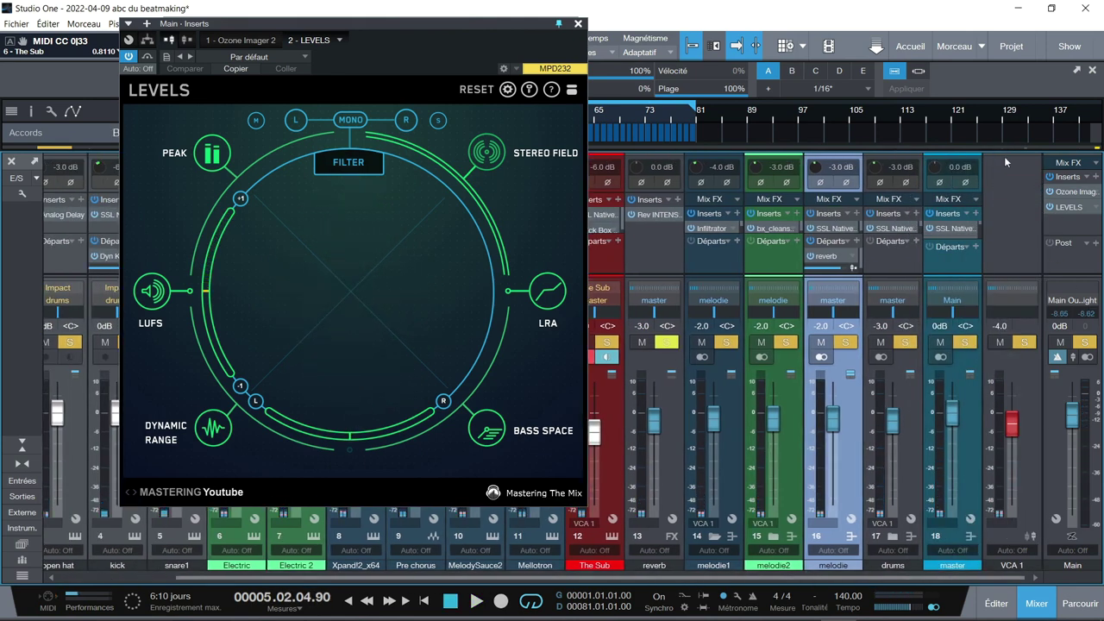
drag(1005, 152, 993, 98)
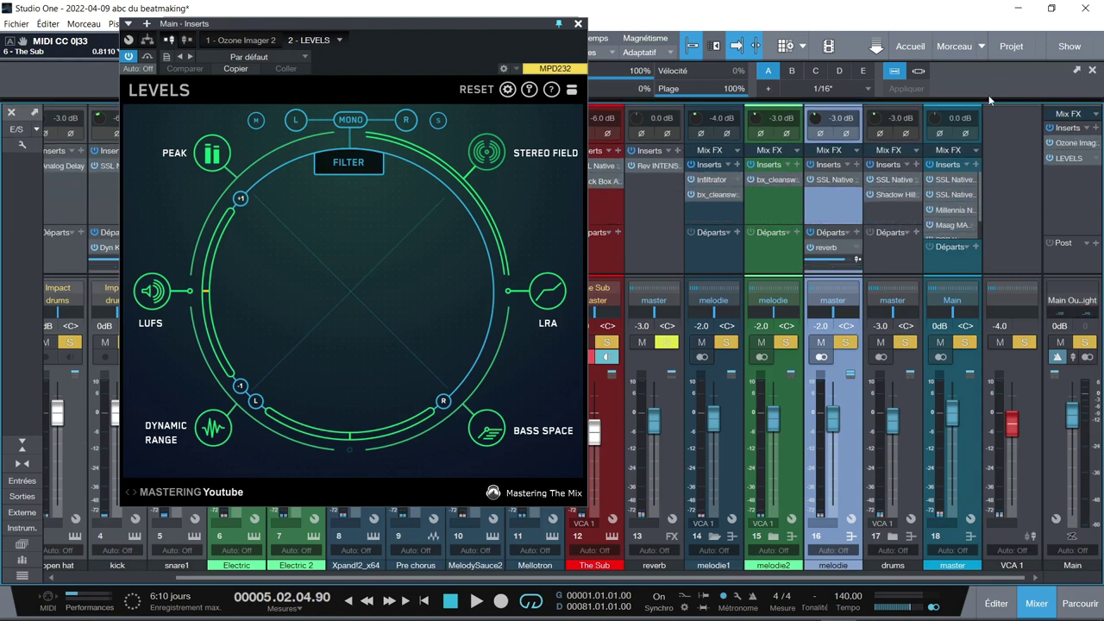
click(981, 197)
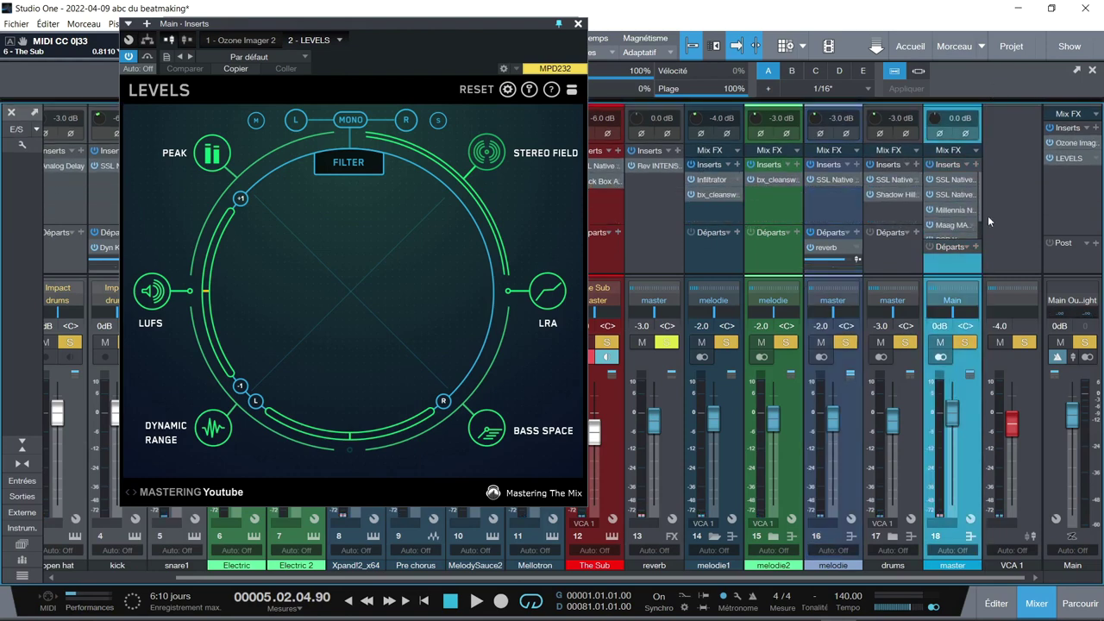
drag(980, 208, 980, 222)
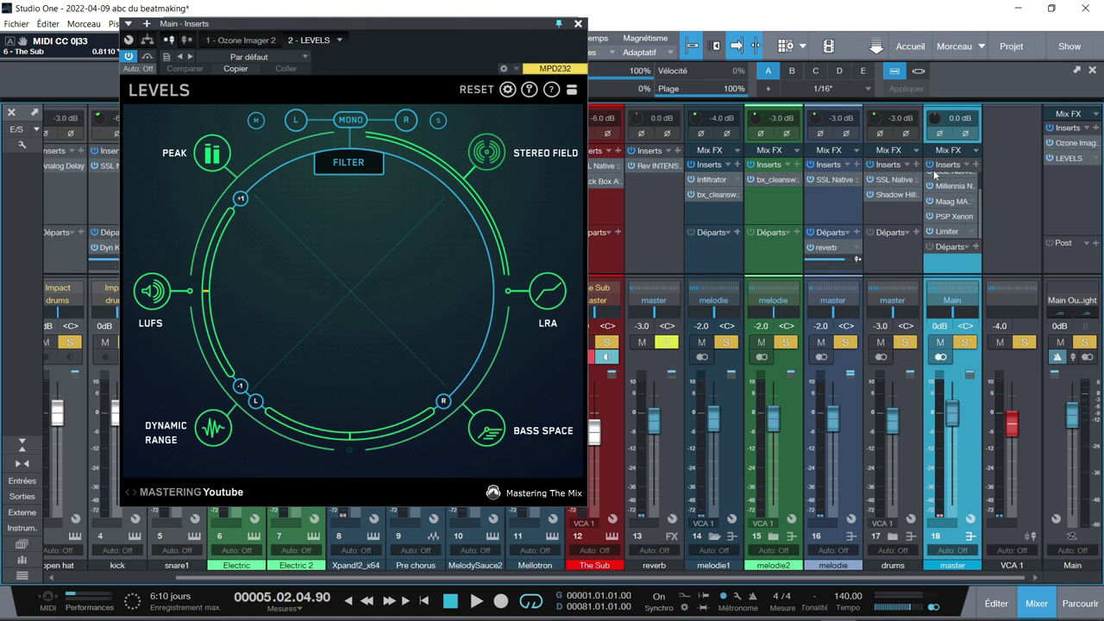
drag(981, 210, 979, 176)
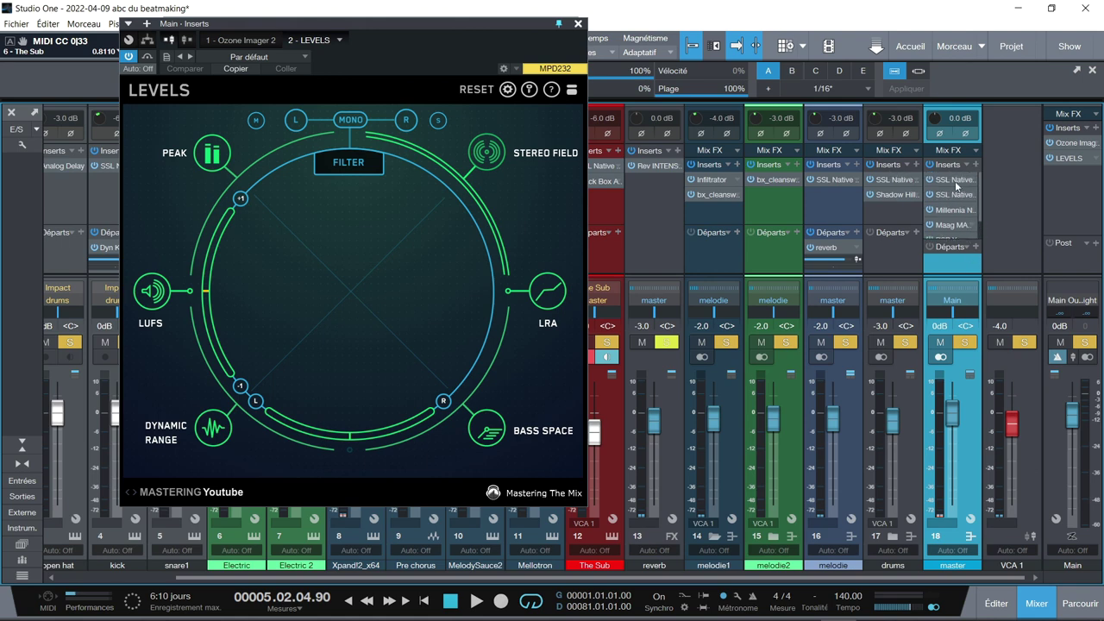
View the SSL Native X-EQ 2 curve on the master bus, followed by the SSL Native Bus Compressor 2 settings.
click(955, 180)
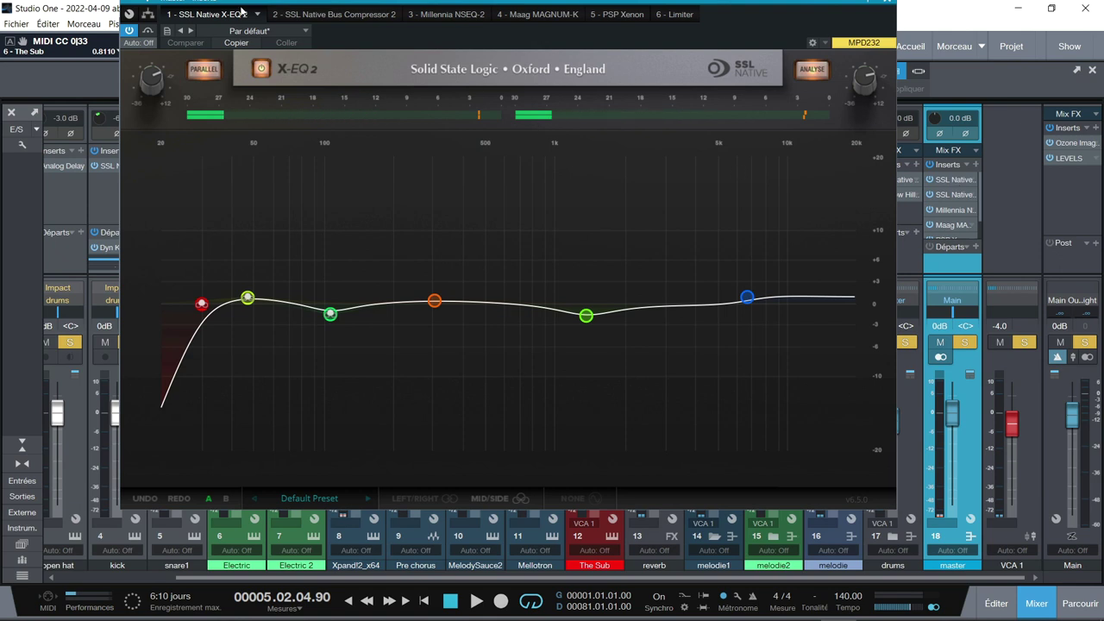
mouse_move(204, 303)
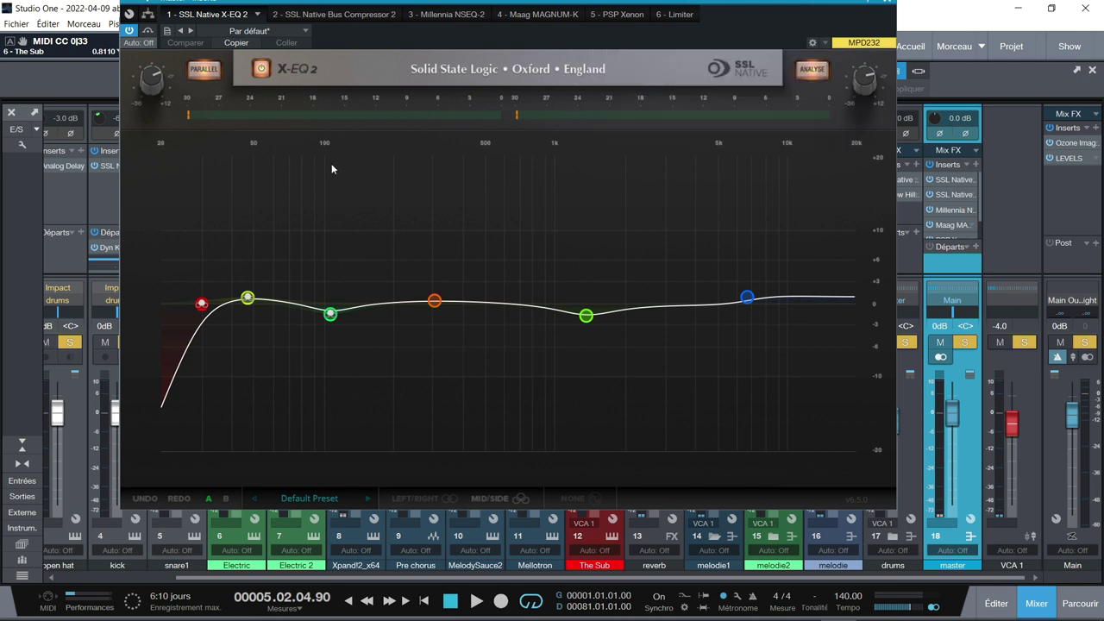
mouse_move(332, 315)
click(304, 15)
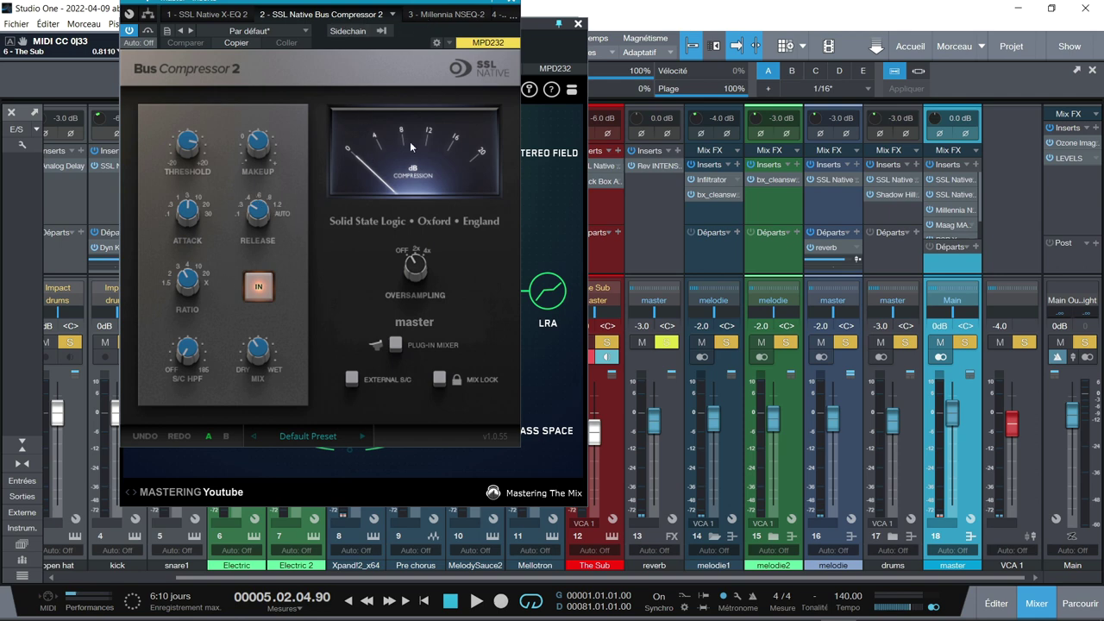
View the master bus's Millennia NSEQ-2, Maag MAGNUM-K and PSP Xenon inserts in turn.
click(430, 16)
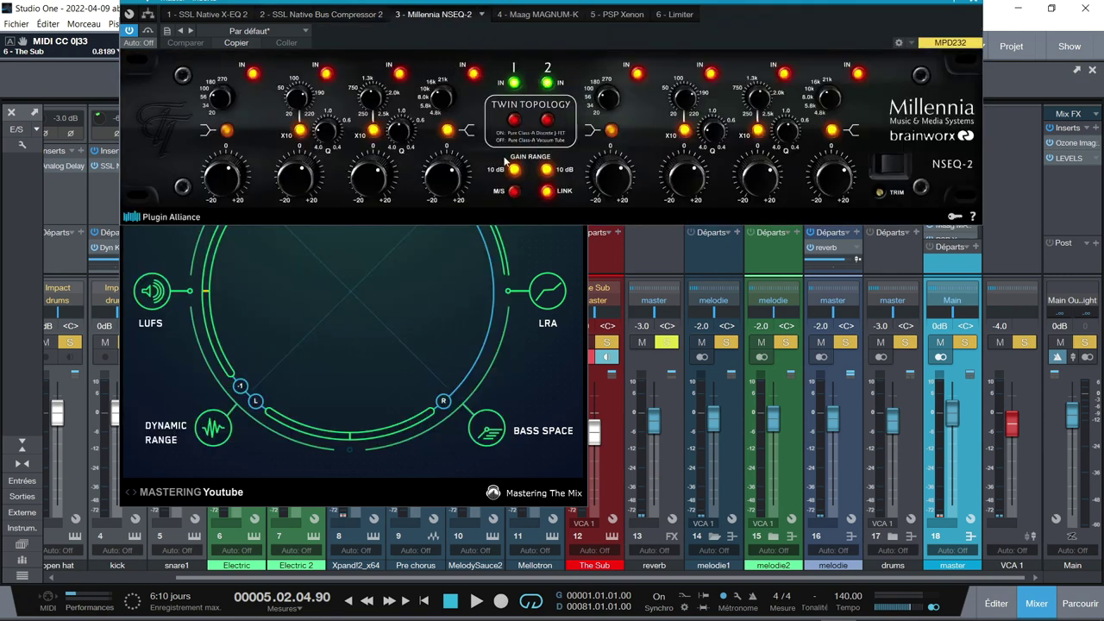
click(540, 16)
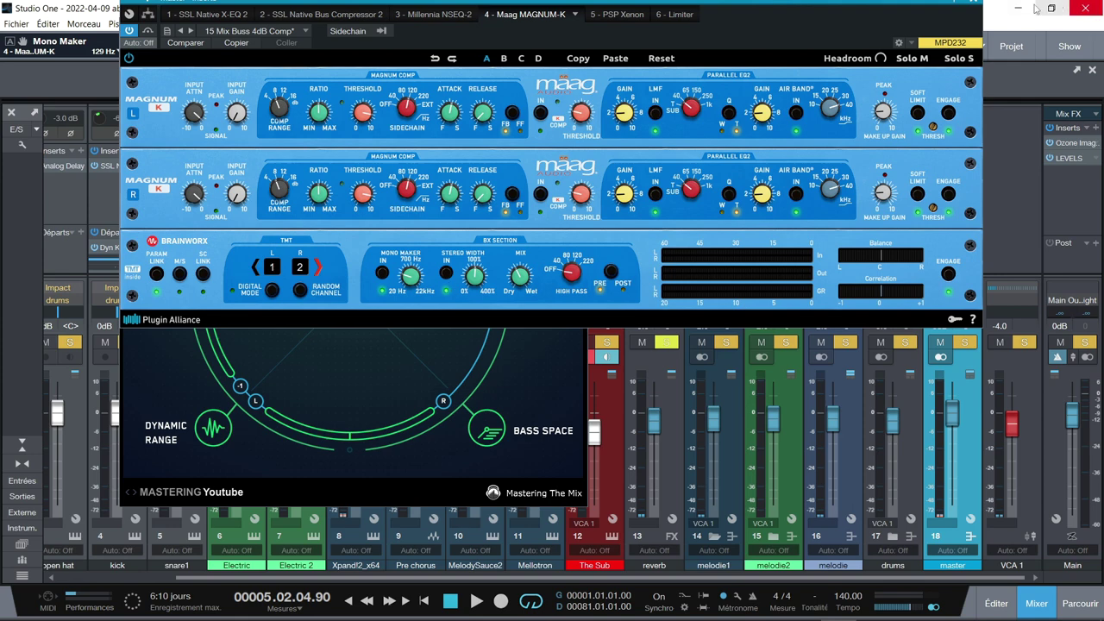
click(613, 16)
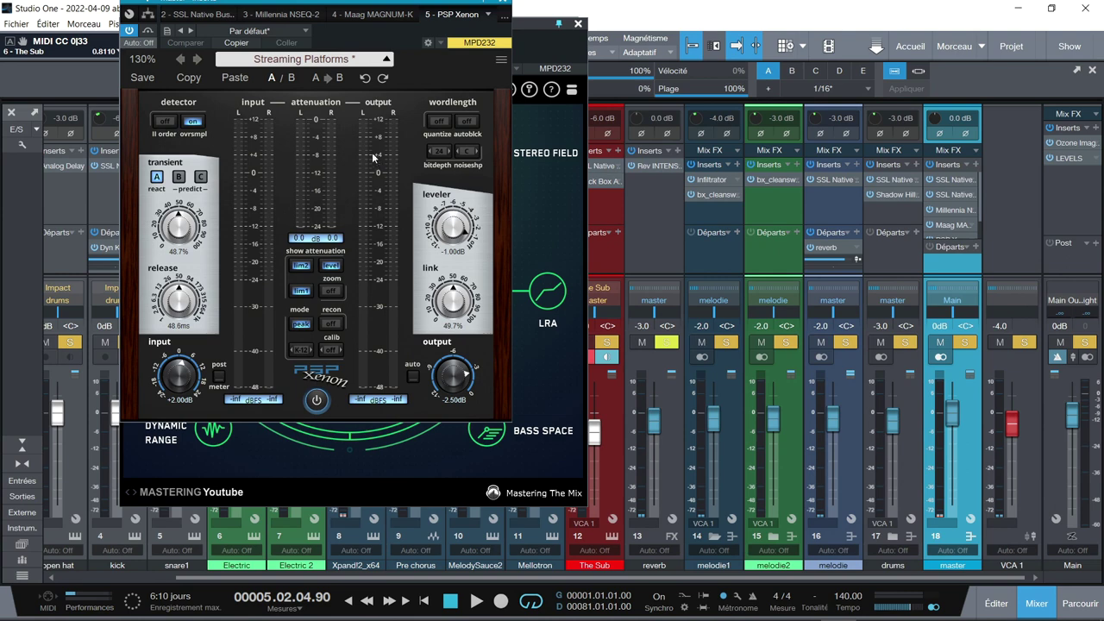
View the settings of the Limiter, the sixth insert on the master bus.
click(490, 17)
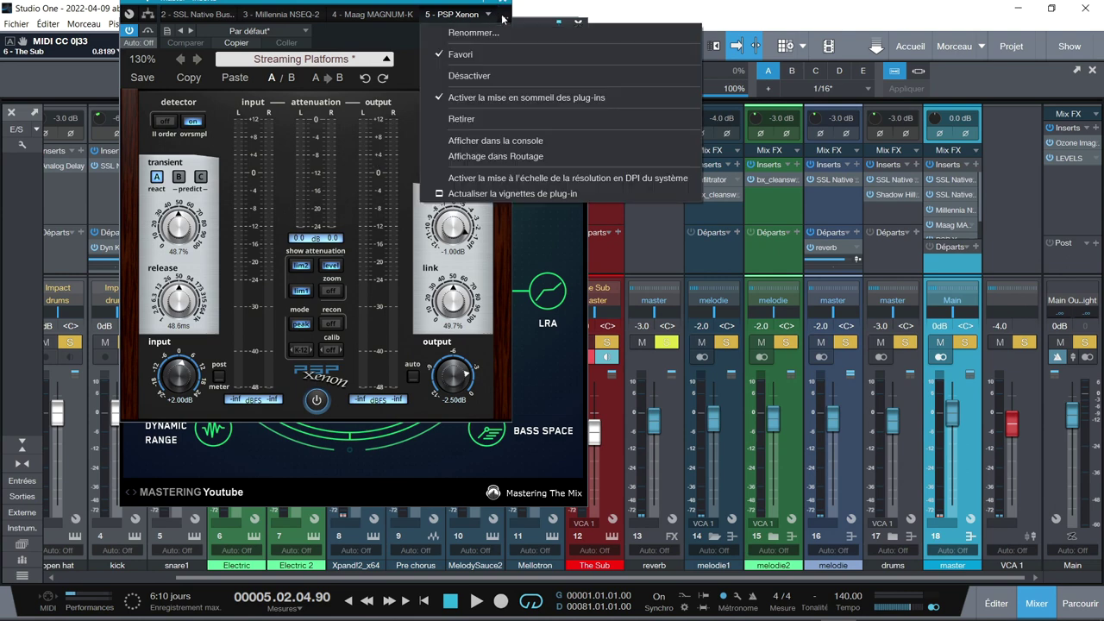
click(503, 17)
click(505, 18)
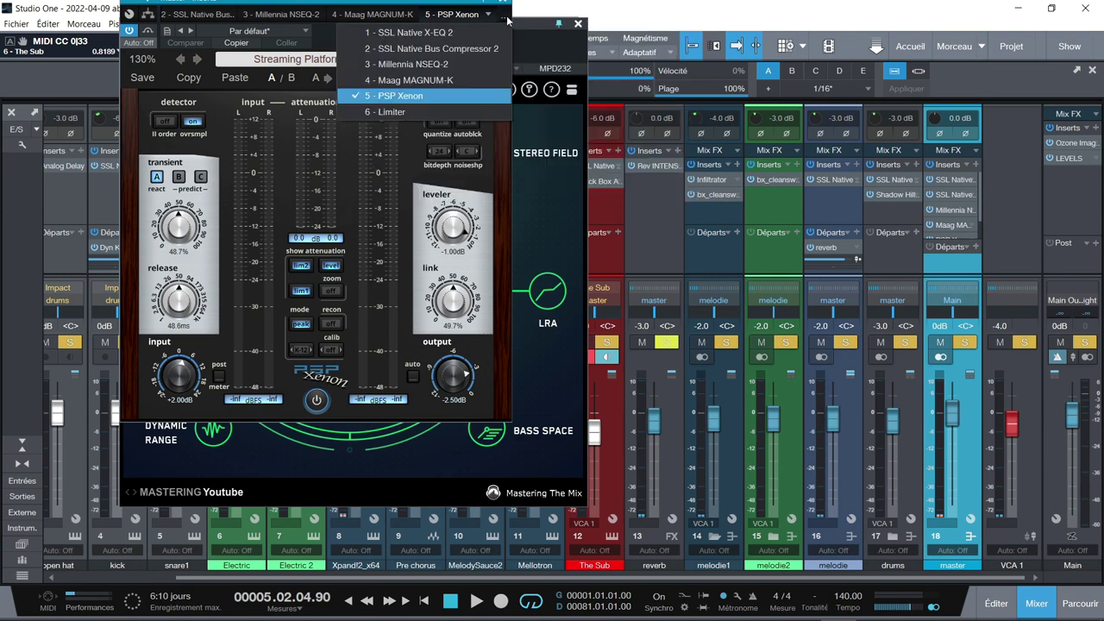
click(409, 112)
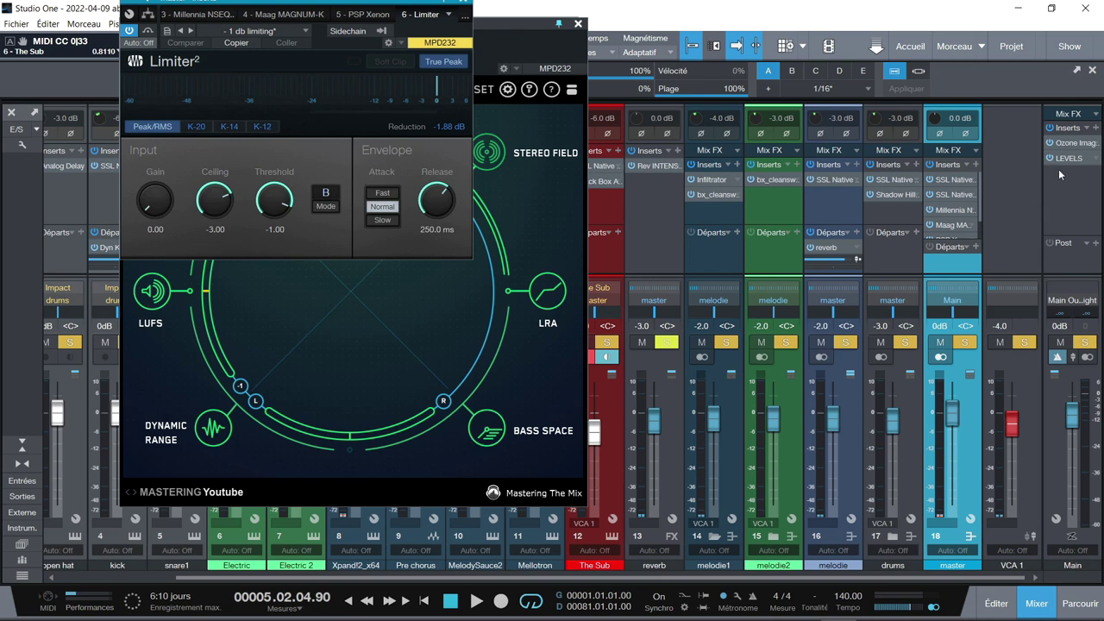
Start playback and place the main output's Ozone Imager 2 and LEVELS windows side by side for metering.
key(space)
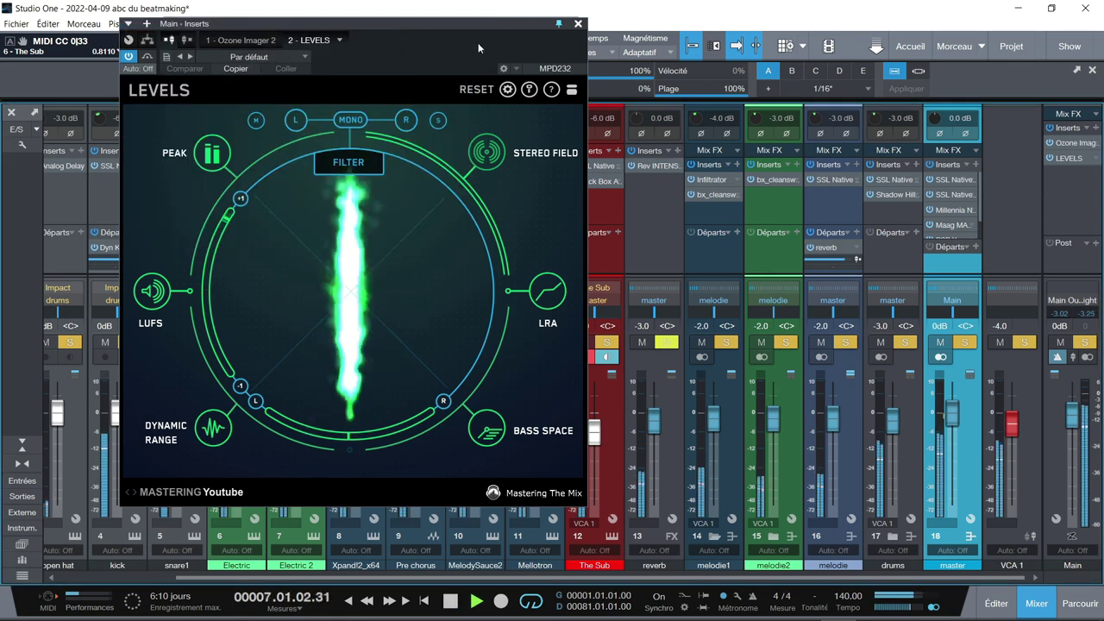
drag(475, 22, 886, 25)
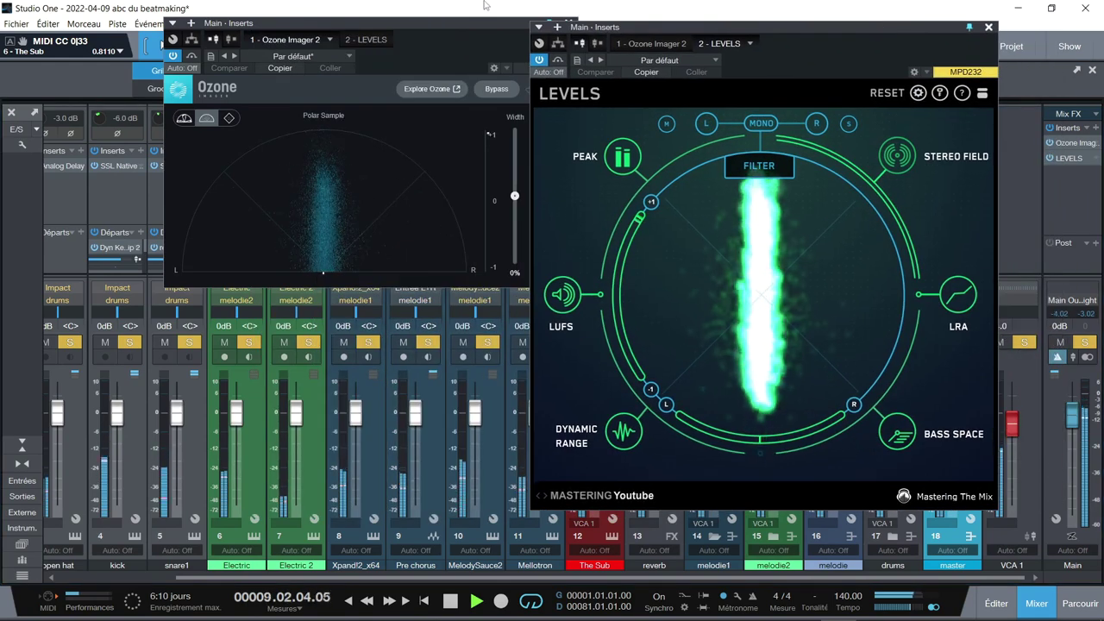
drag(493, 23, 532, 9)
drag(787, 28, 884, 9)
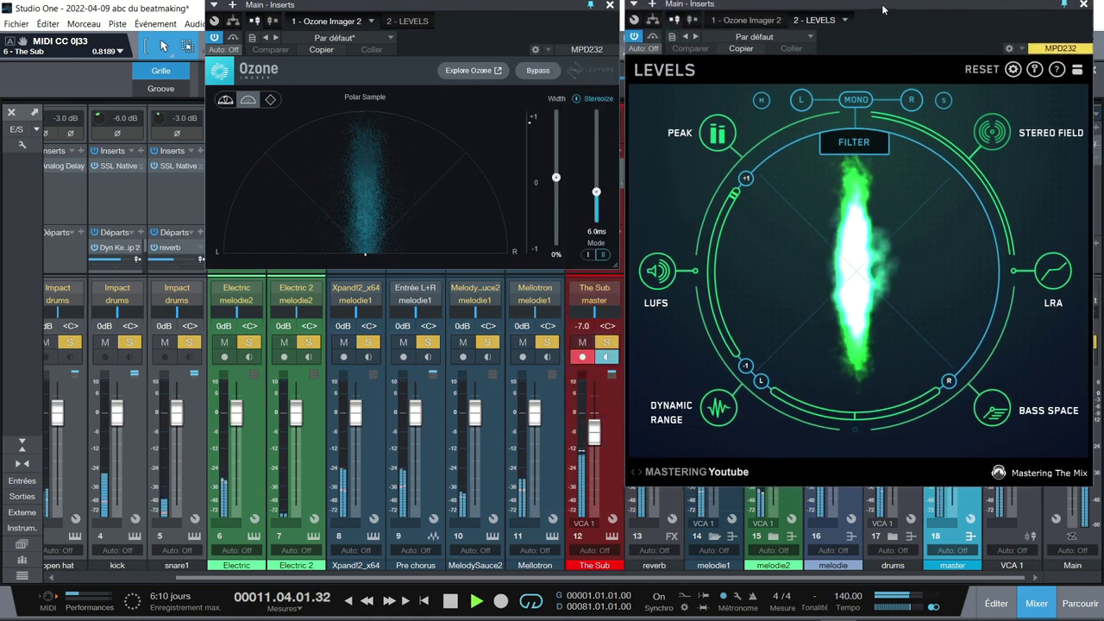
drag(436, 5, 472, 12)
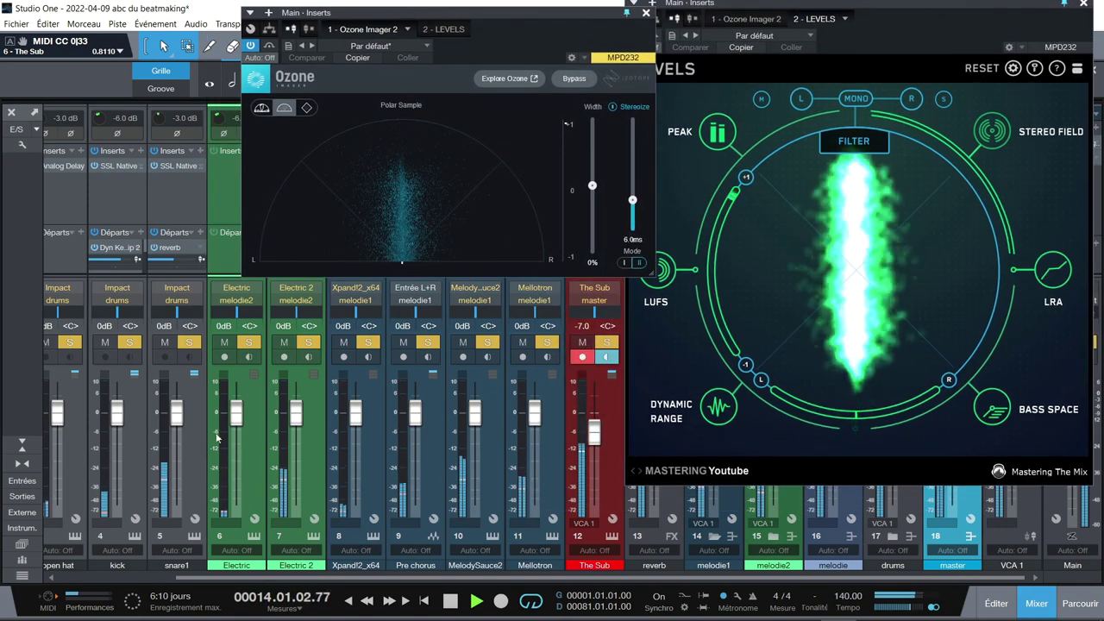
Clear all active solos and solo only the snare1 and kick tracks during playback.
drag(168, 100, 169, 169)
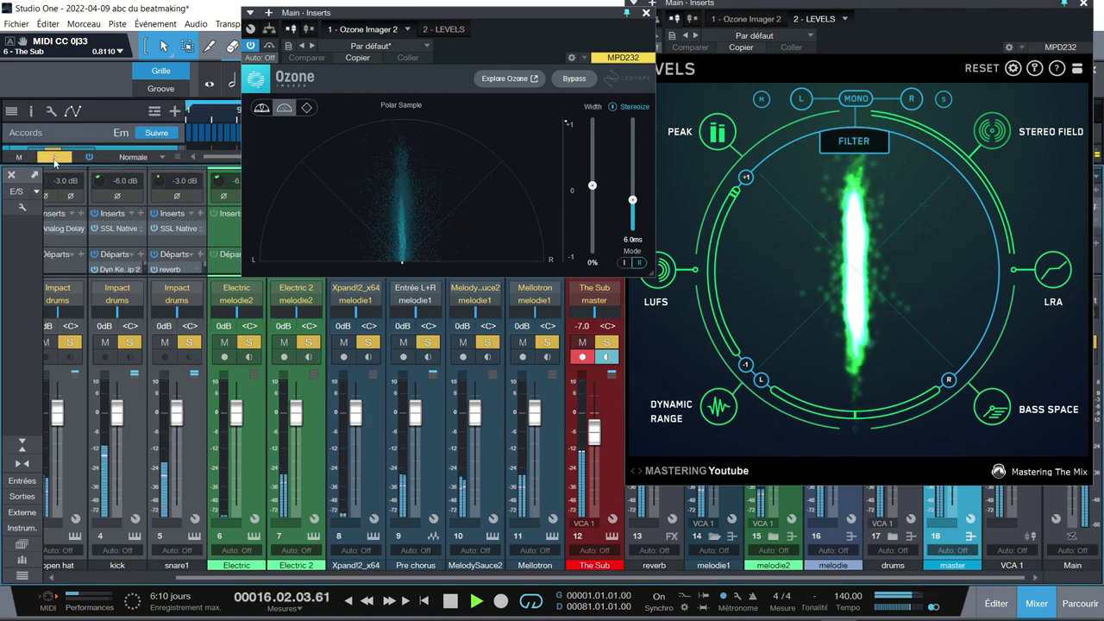
click(55, 158)
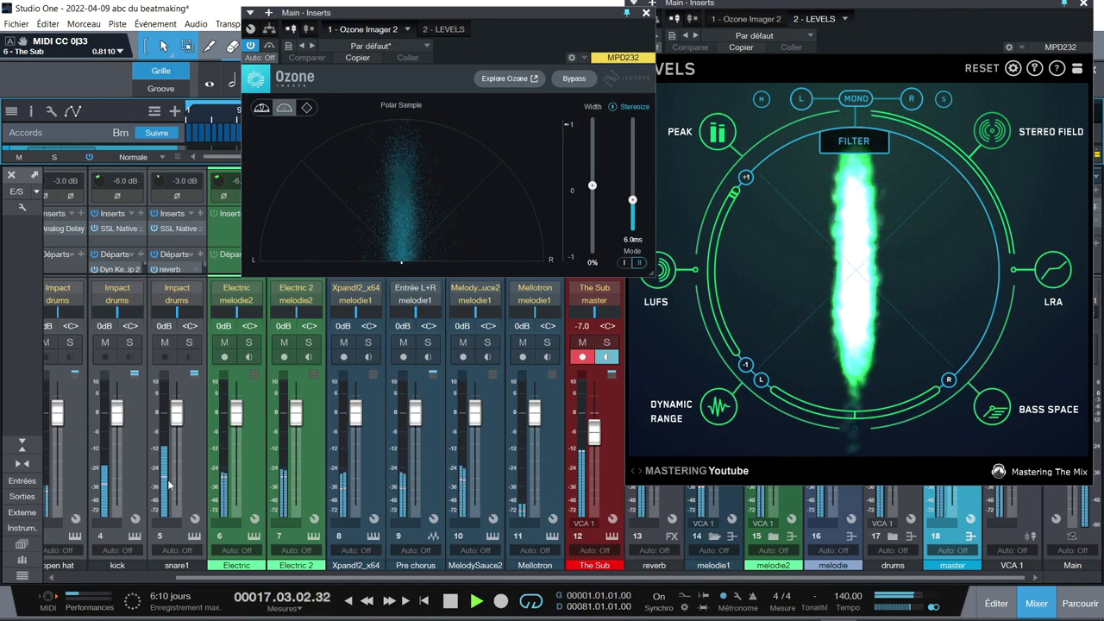
drag(246, 583, 178, 552)
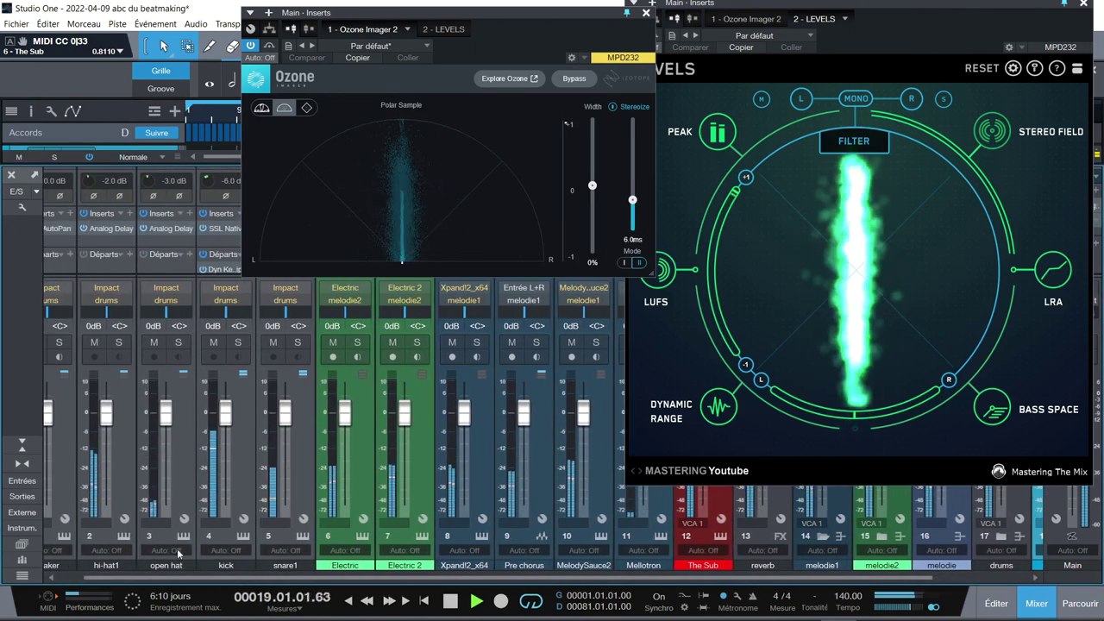
click(297, 344)
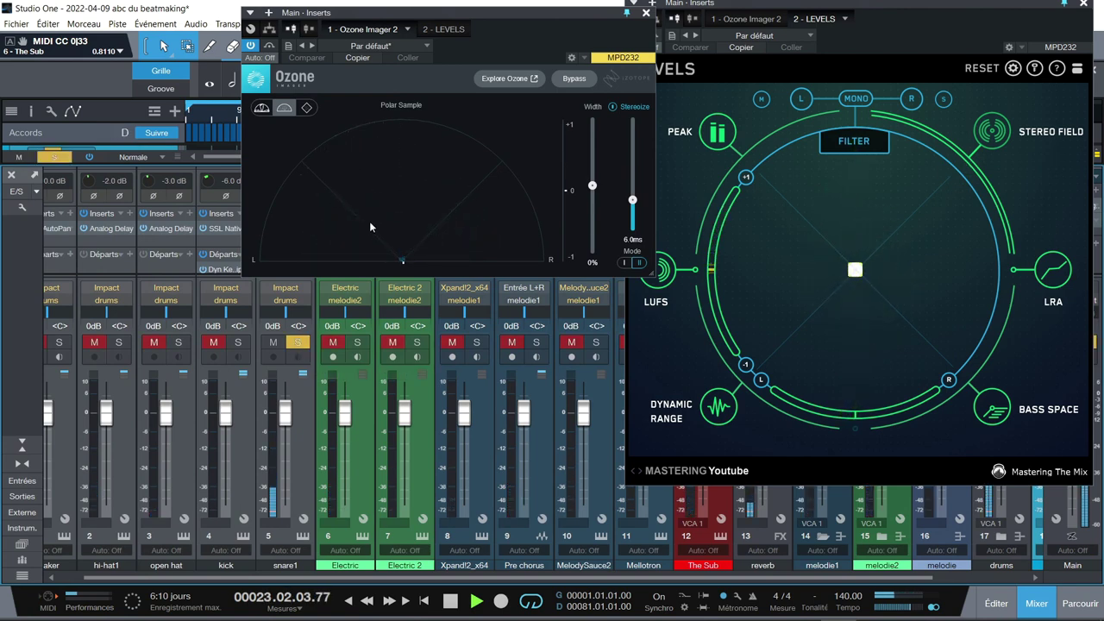
click(239, 343)
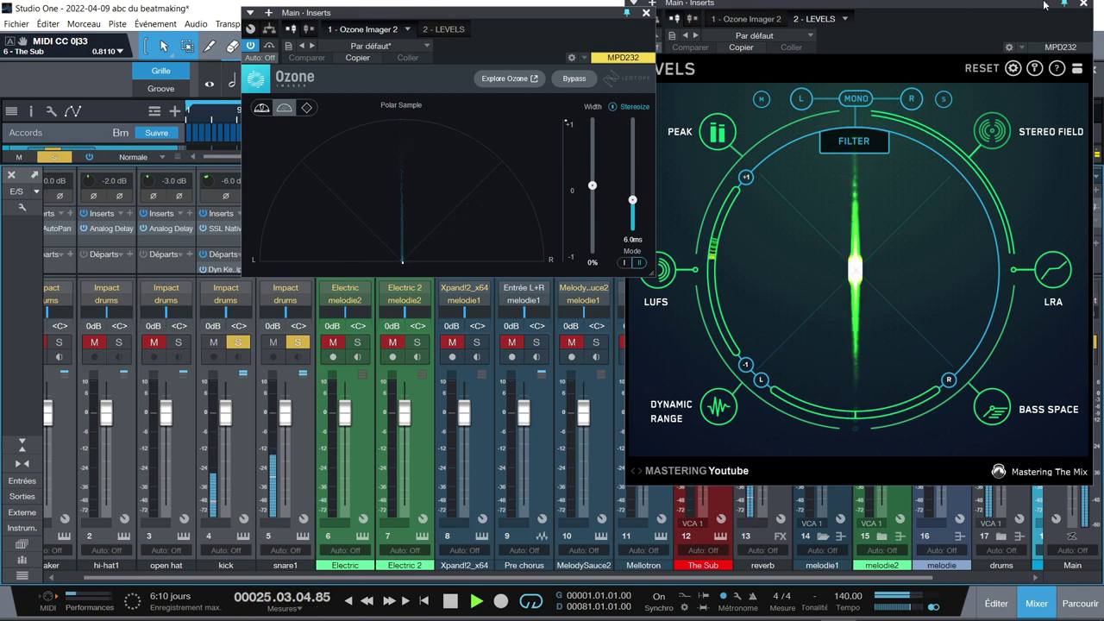
Uncover The Sub channel and build up the solo with The Sub, open hat, hi-hat1, shaker, Electric, Electric 2 and Xpand!2.
drag(1044, 5, 1095, 60)
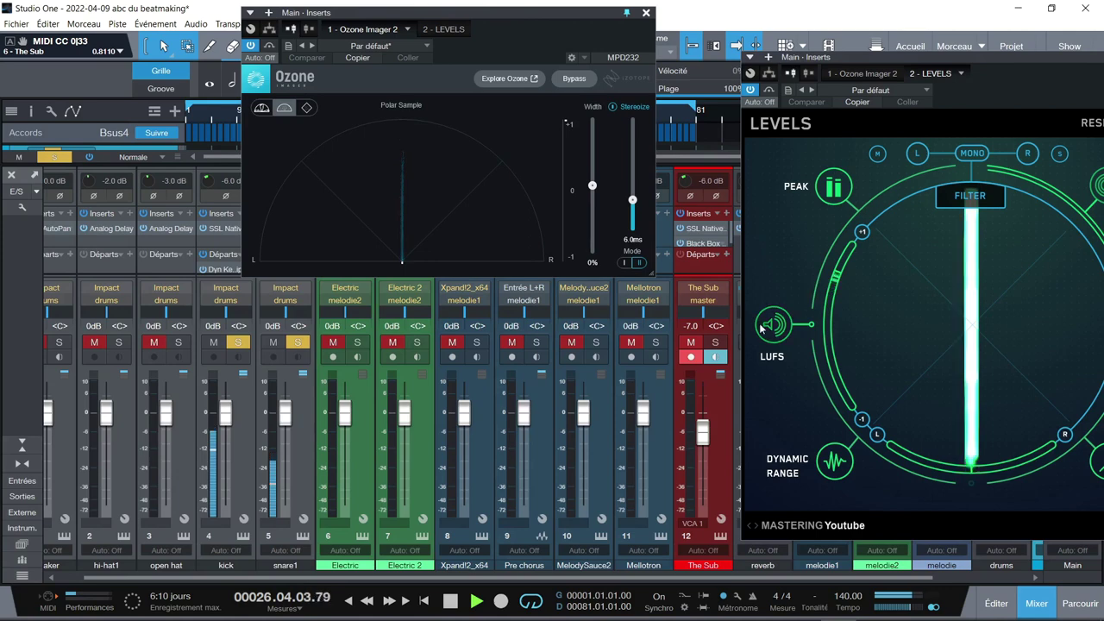
click(717, 344)
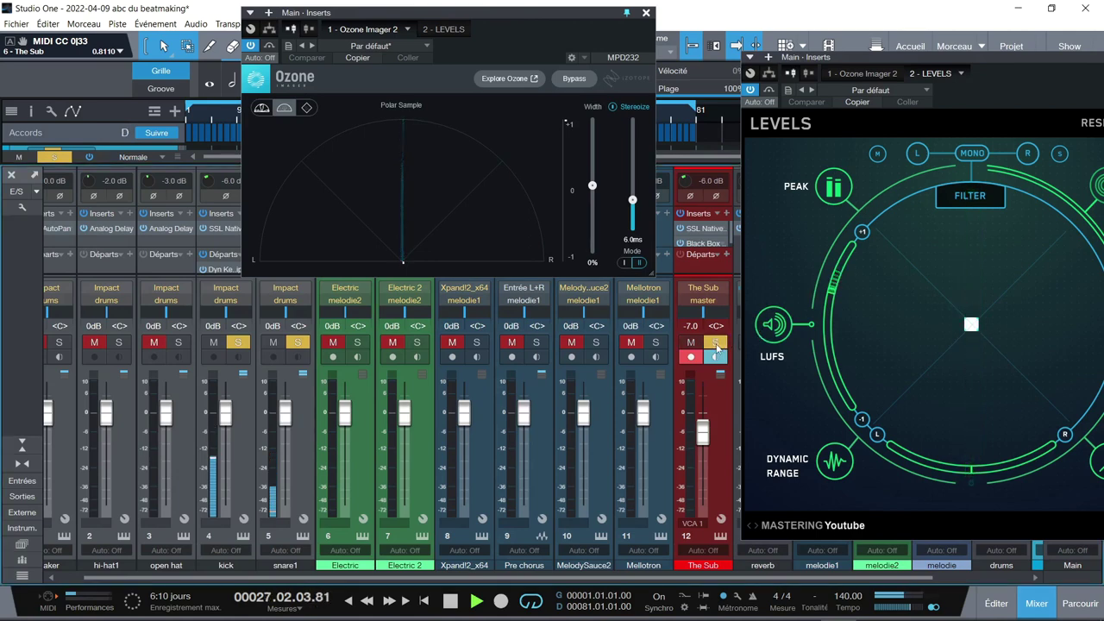
click(179, 343)
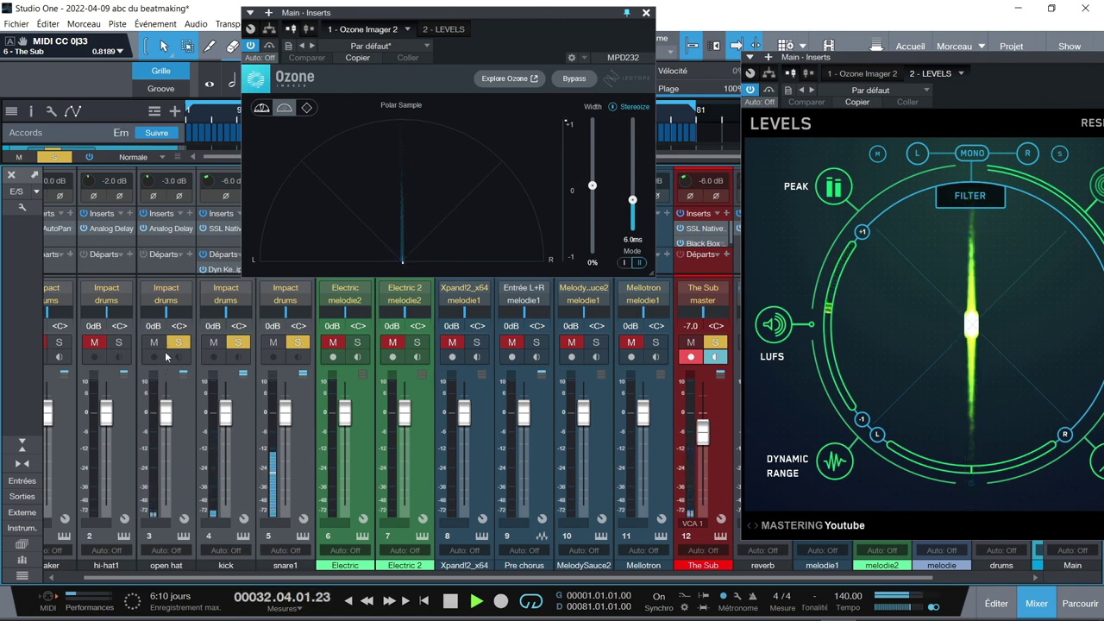
click(117, 344)
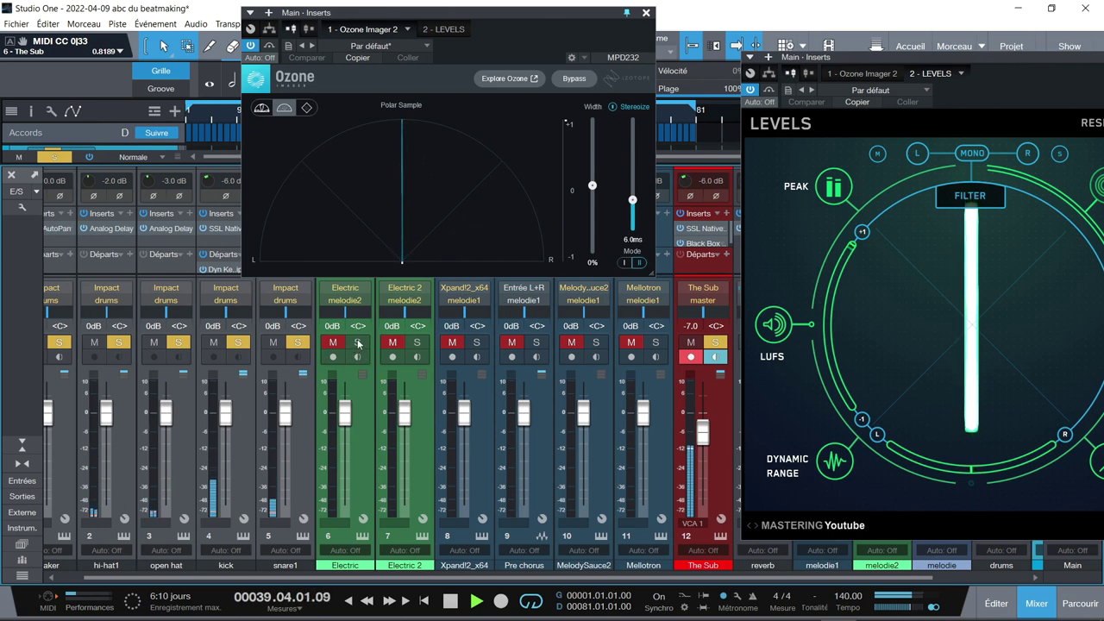
click(416, 343)
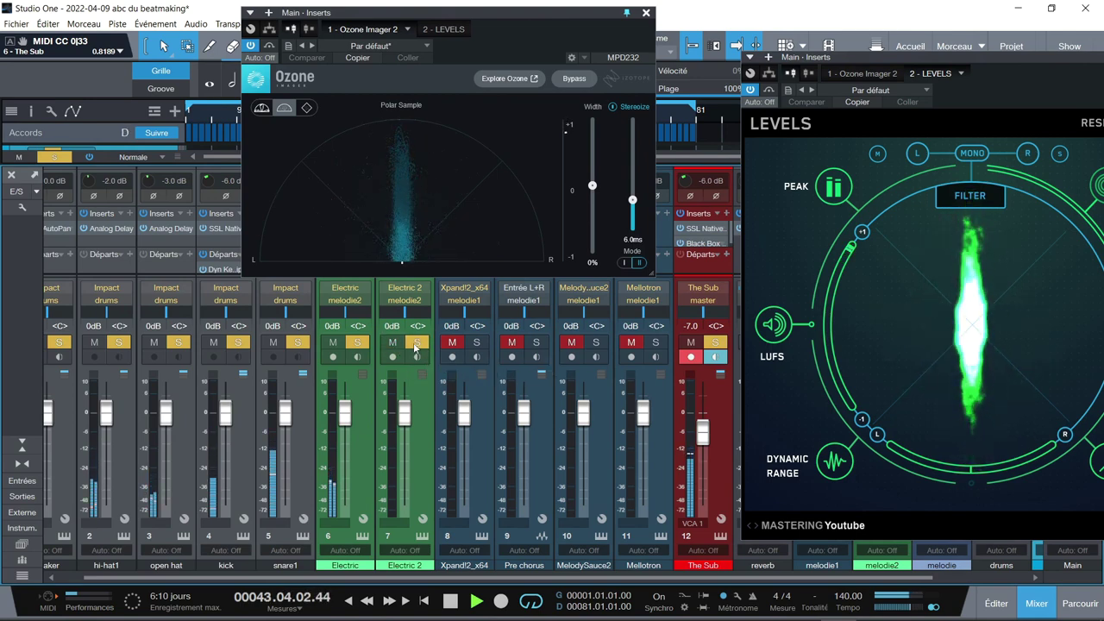
click(477, 343)
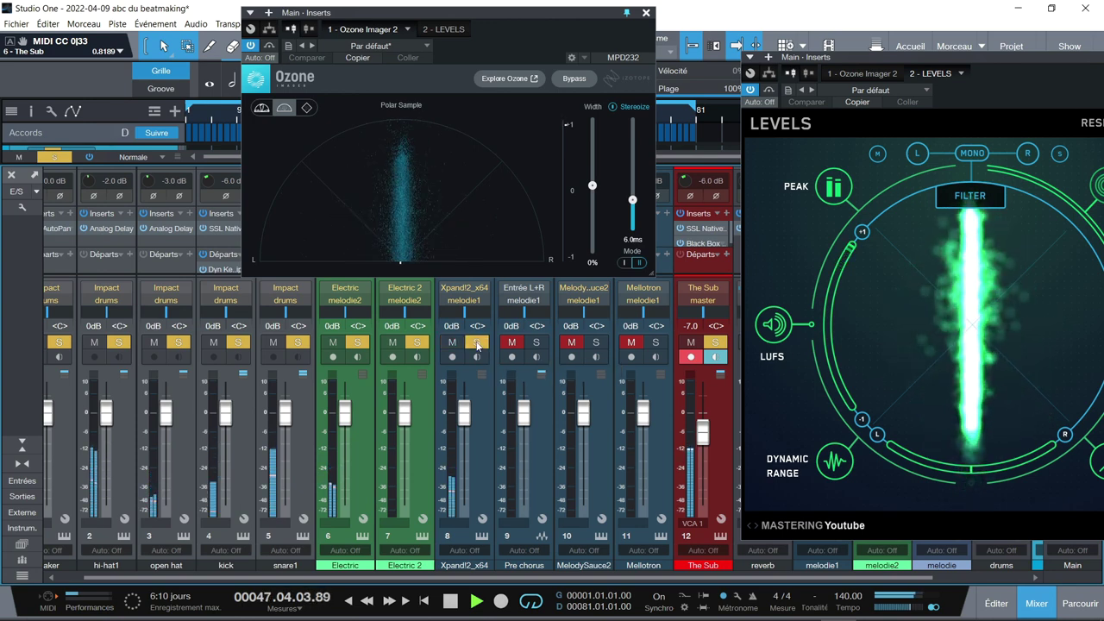
Take snare1, kick and The Sub out of the solo, and add Pre chorus, MelodySauce2 and Mellotron.
click(298, 343)
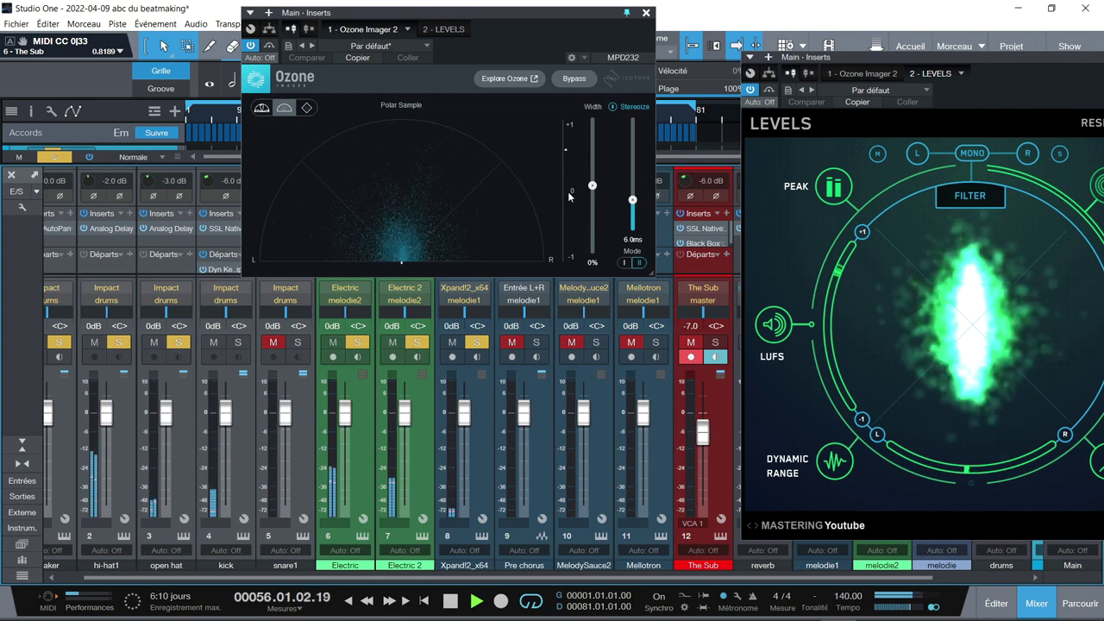
click(511, 342)
click(537, 343)
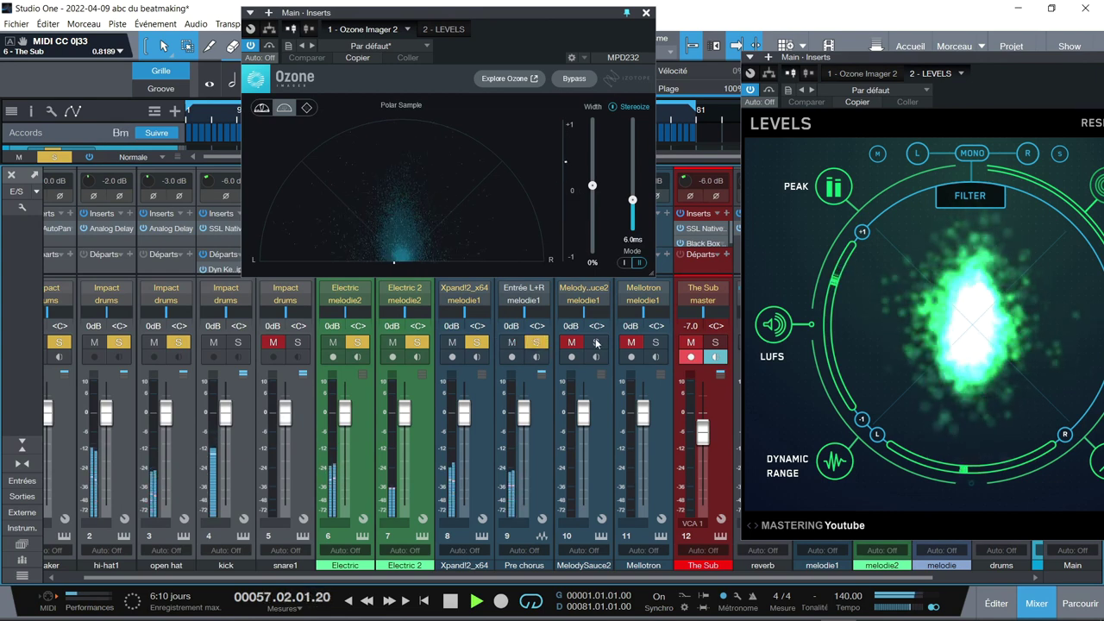
click(596, 343)
click(571, 343)
click(631, 342)
click(656, 343)
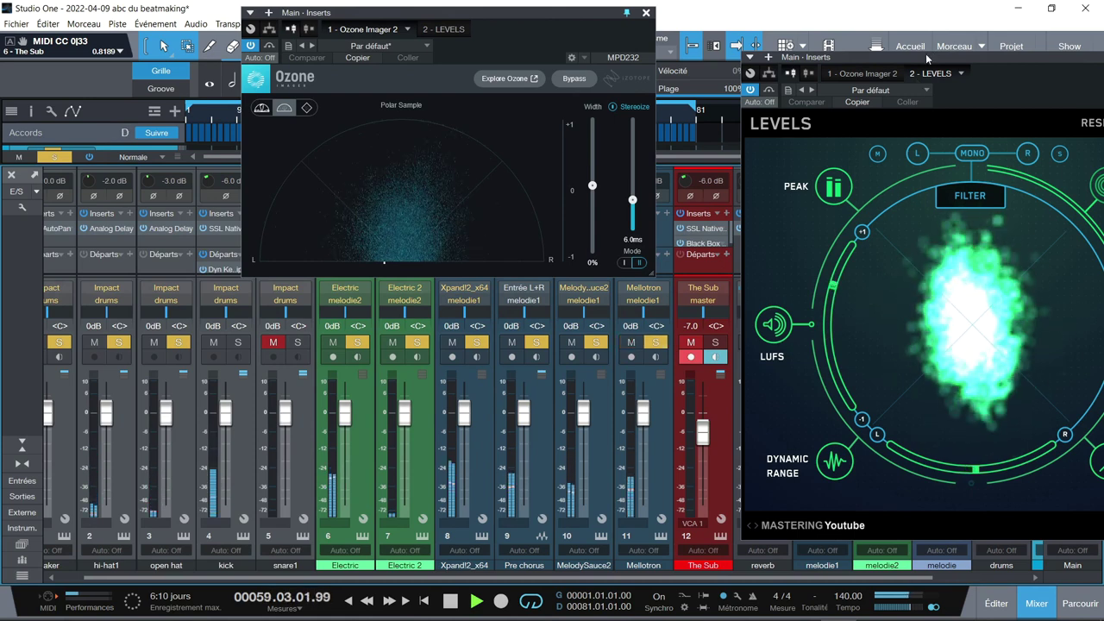
Reposition the LEVELS window beside Ozone Imager 2 and bring snare1 and kick back into the solo.
drag(928, 57, 789, 56)
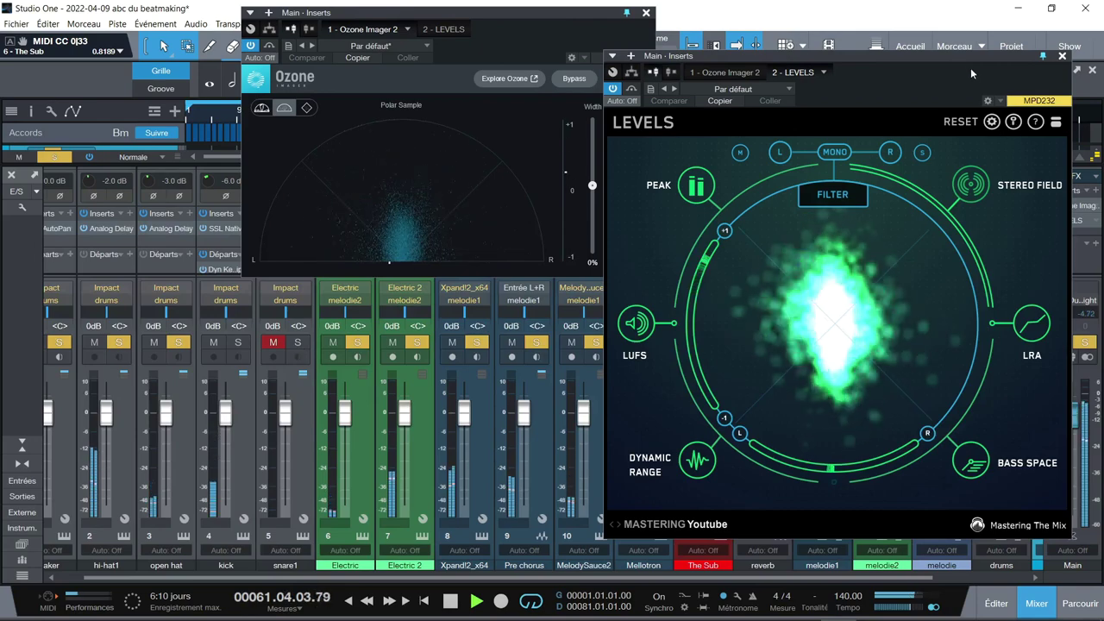
drag(967, 57, 911, 43)
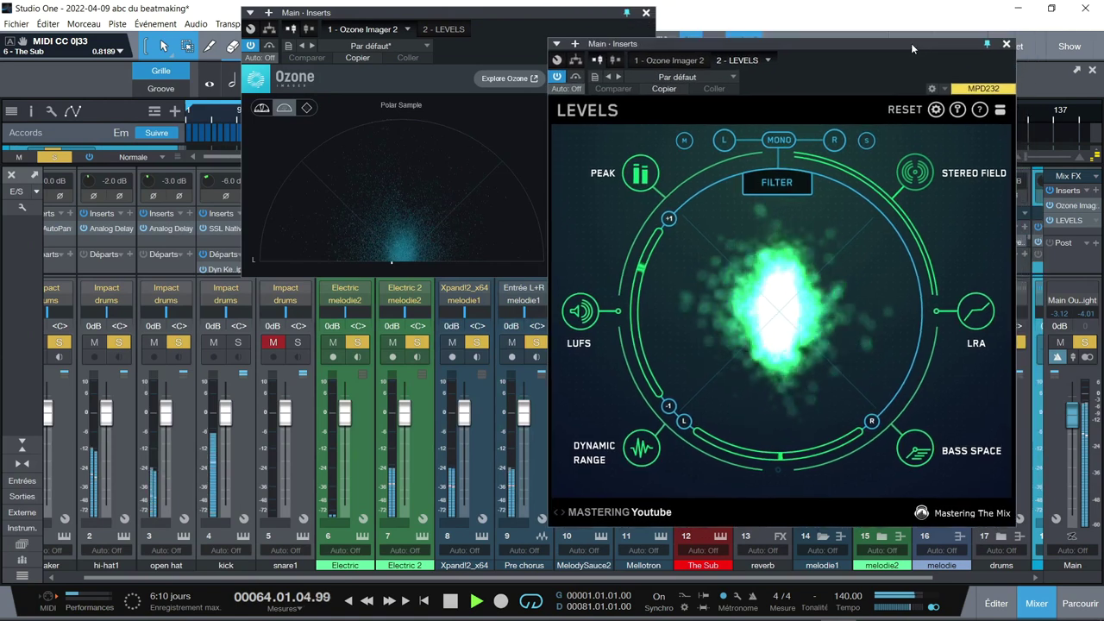
click(273, 343)
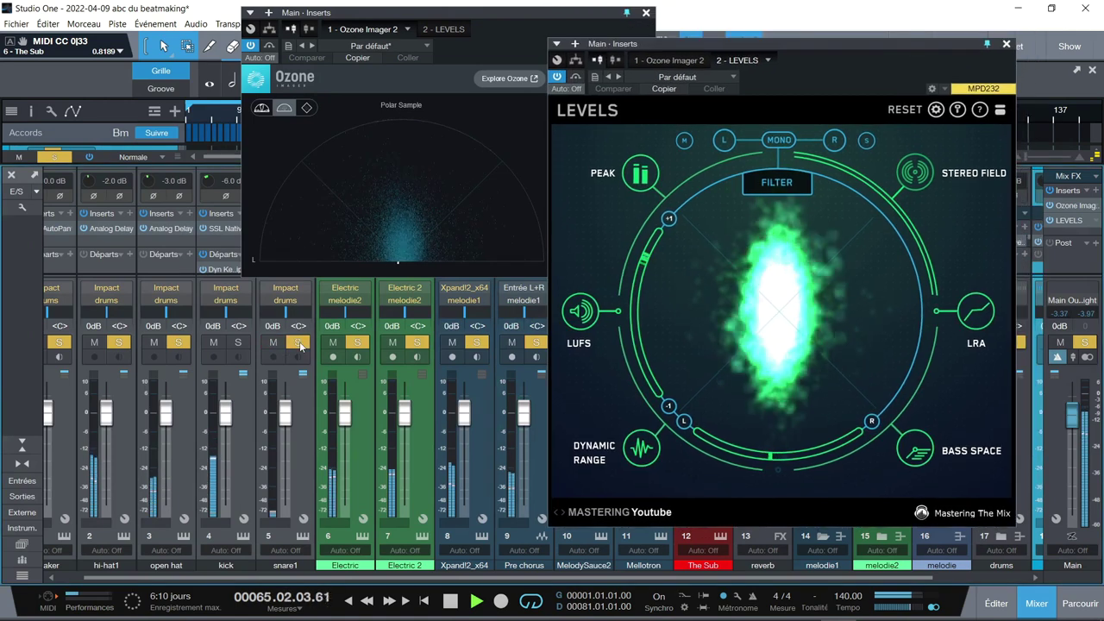
click(239, 343)
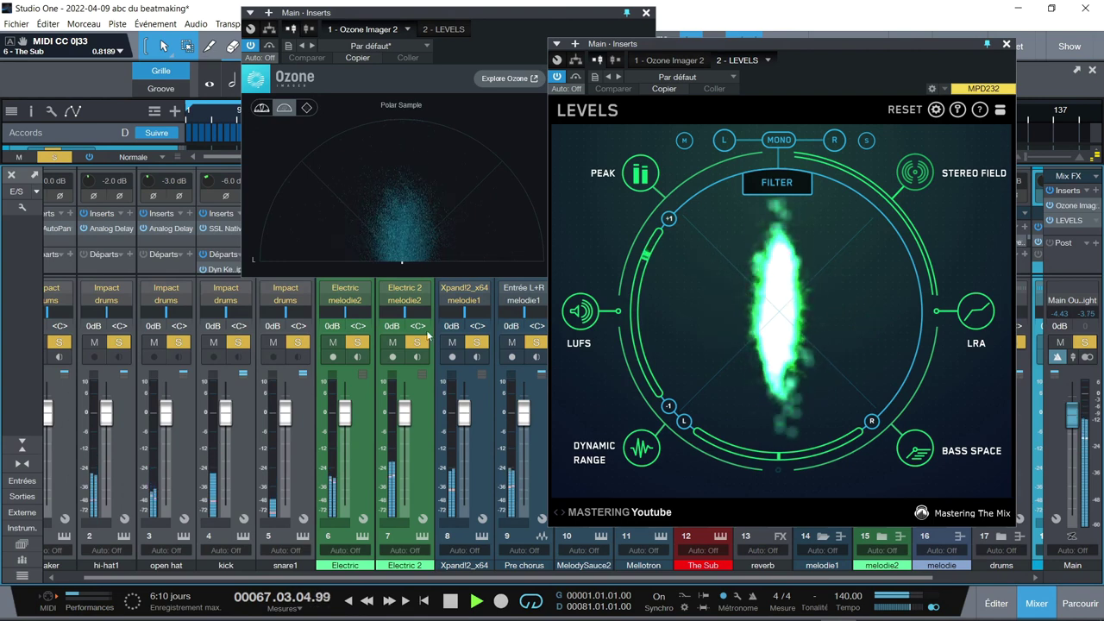
Move both metering windows off The Sub channel, solo The Sub again and check the loudness range in LEVELS.
click(543, 14)
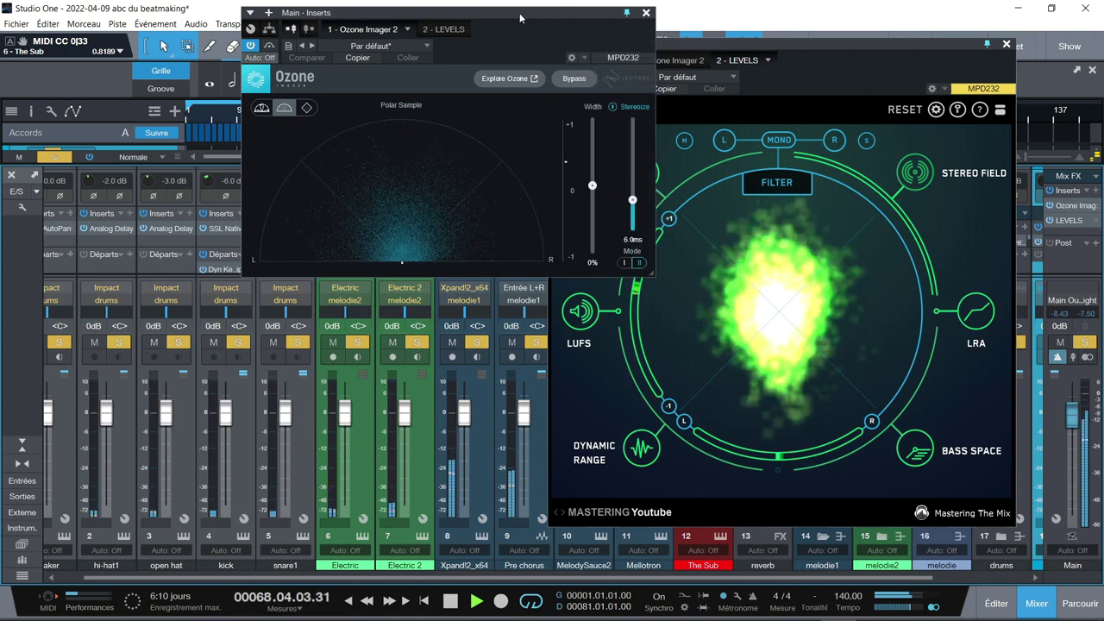
drag(543, 15, 397, 29)
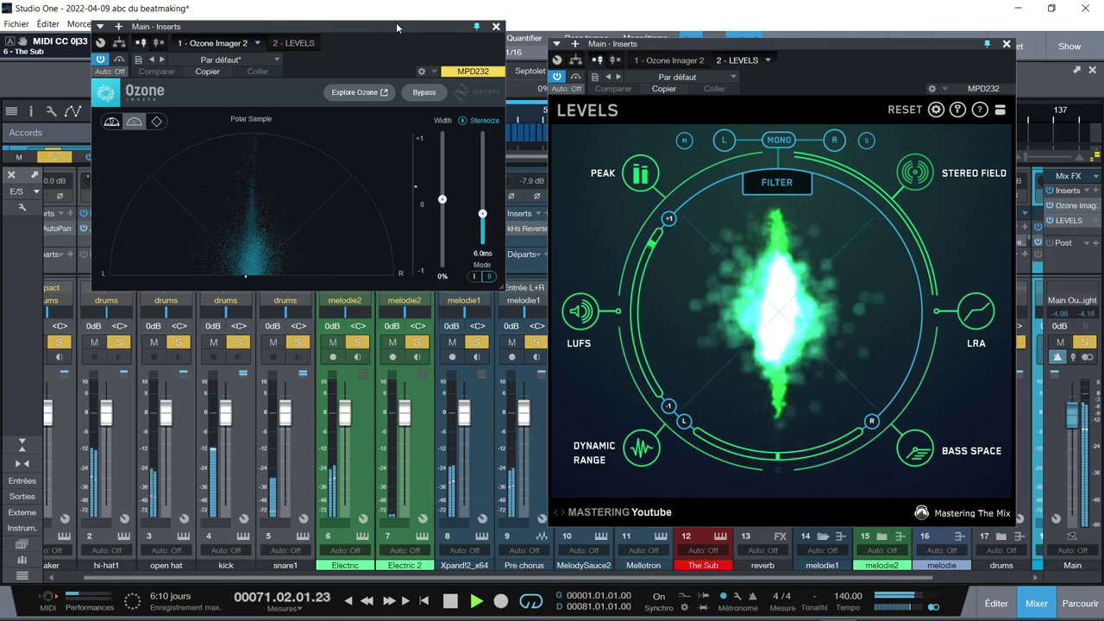
drag(884, 49, 482, 18)
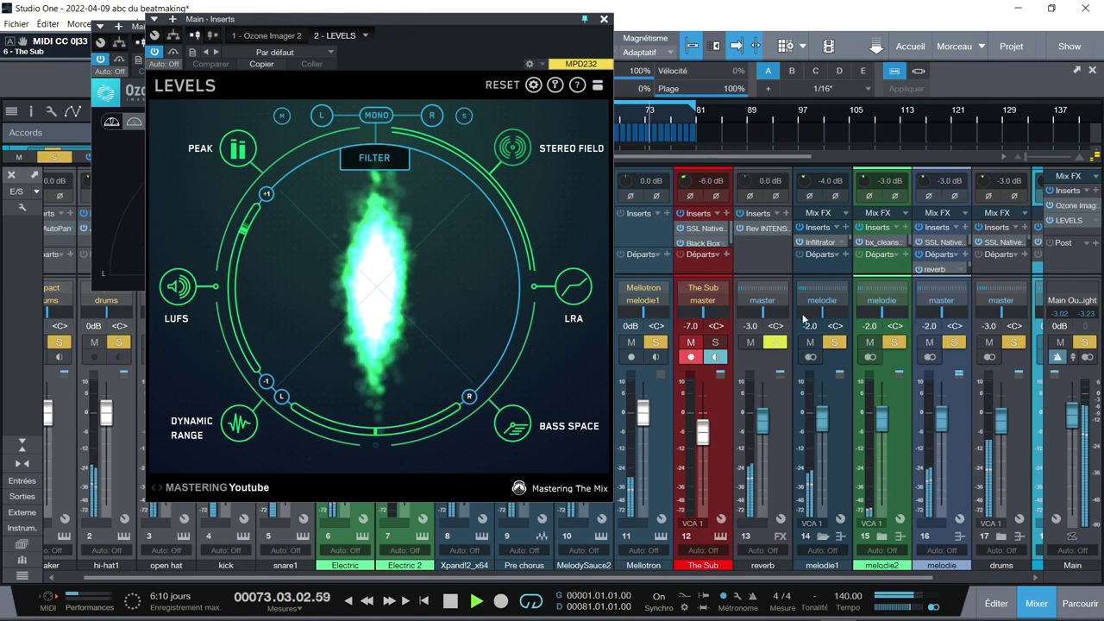
click(720, 343)
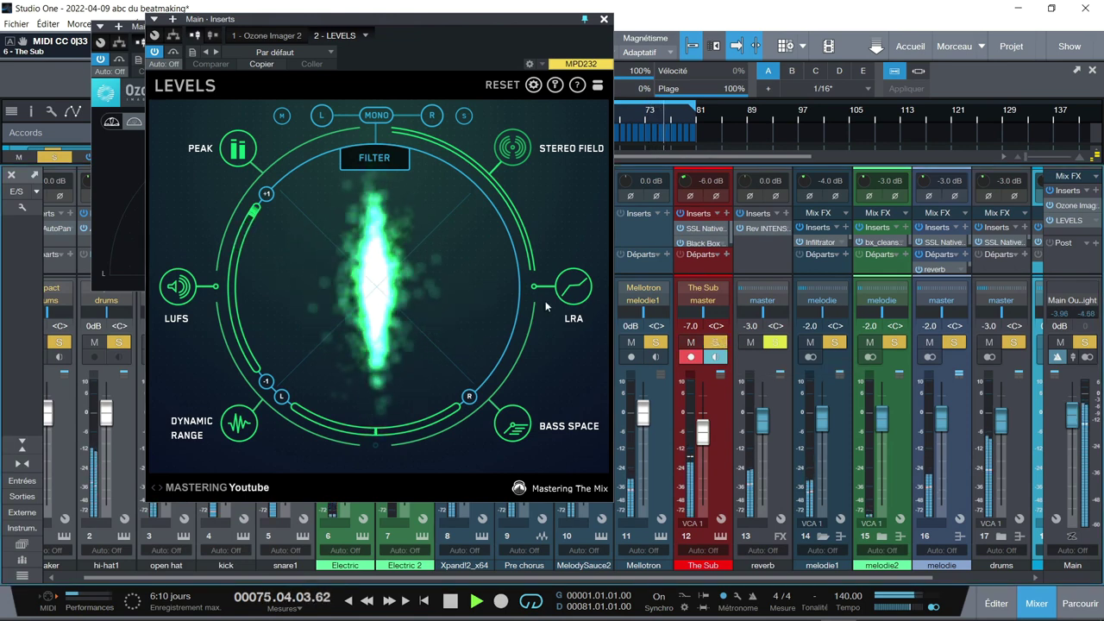
mouse_move(581, 302)
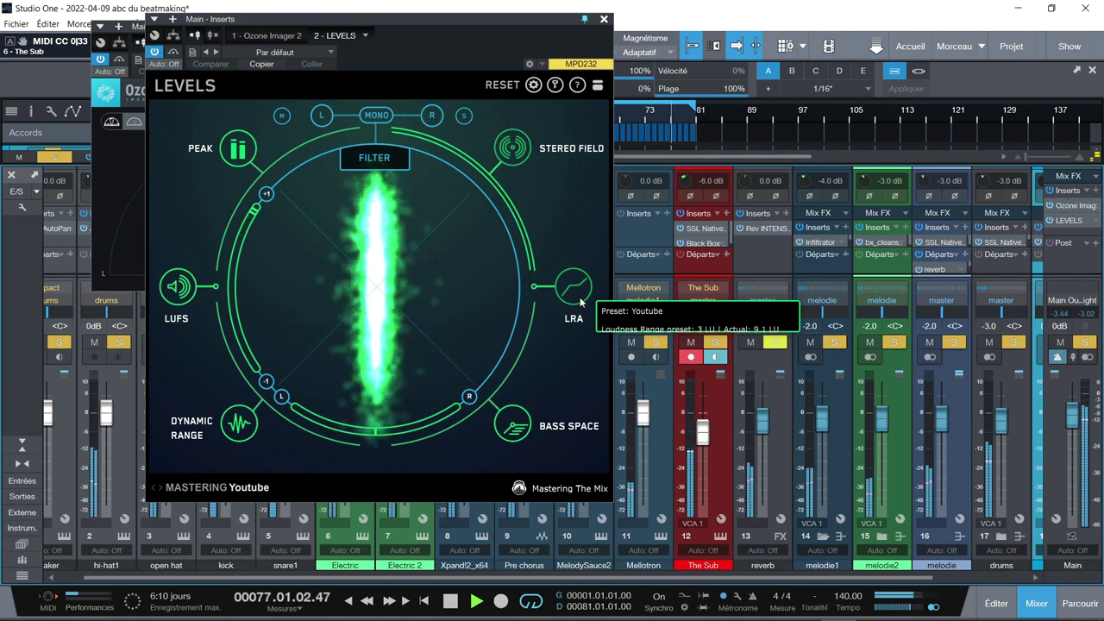
Expand the mixer to full height, stop playback and uncover the buses by closing LEVELS and moving Ozone Imager 2 aside.
drag(803, 171, 807, 98)
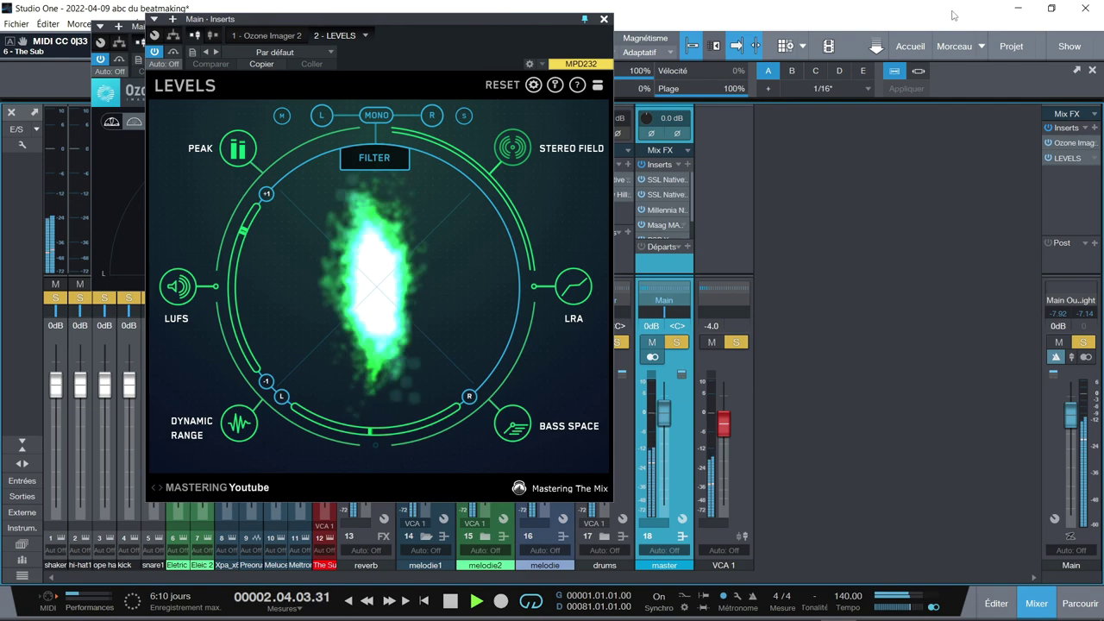
drag(962, 7, 780, 11)
key(space)
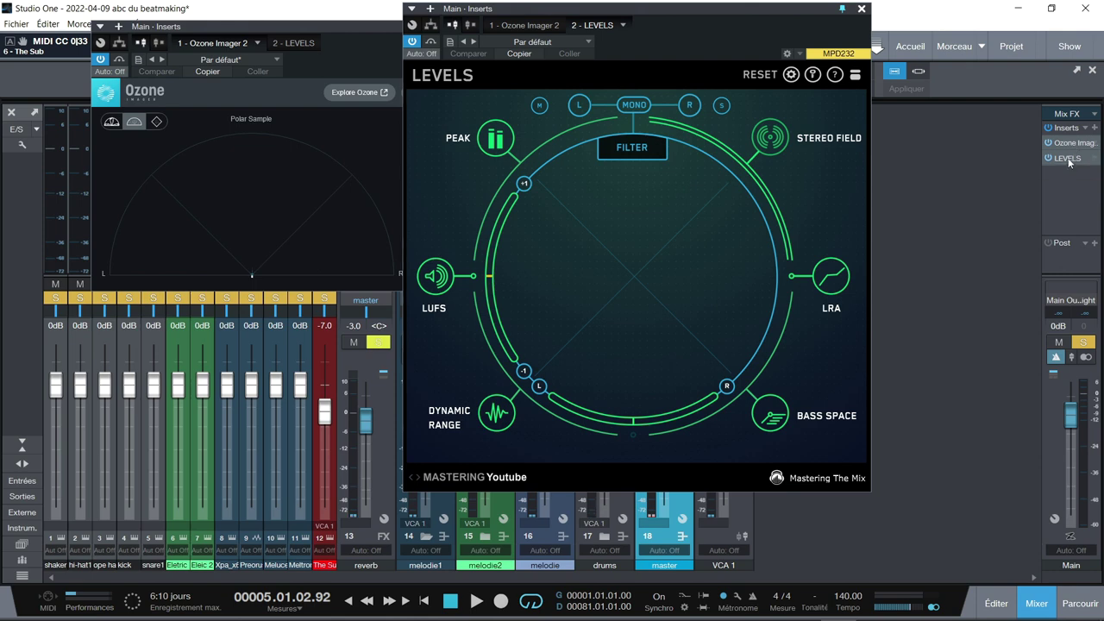
click(863, 9)
drag(391, 26, 1054, 6)
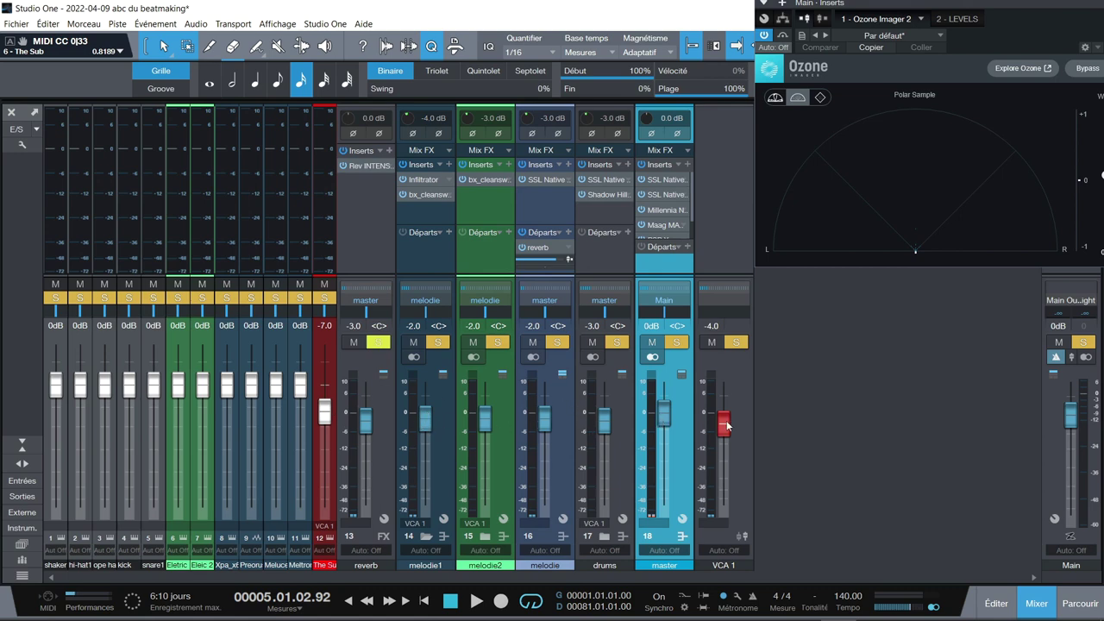
Demonstrate the VCA 1 group control by lowering its fader to -∞ and raising it to -6.7 dB during playback.
drag(723, 427, 739, 517)
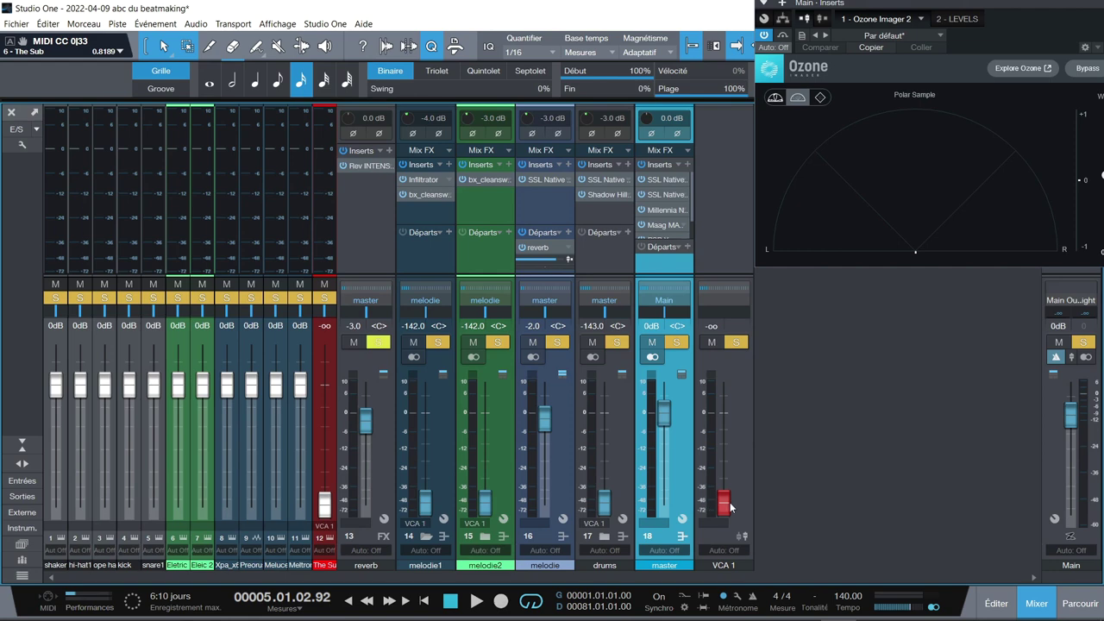
key(space)
drag(729, 506, 722, 439)
key(space)
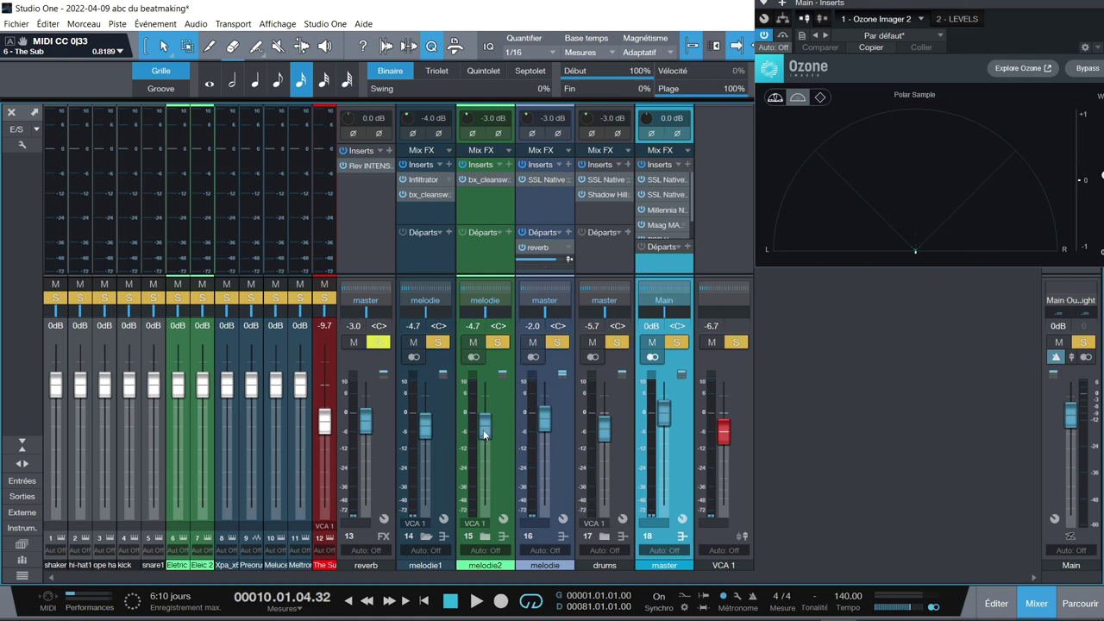
Lower the faders of melodie1 to -14.9 dB, reverb to -5.7 dB and The Sub to -29.1 dB, then VCA 1 to -8.7 dB.
drag(425, 435, 424, 447)
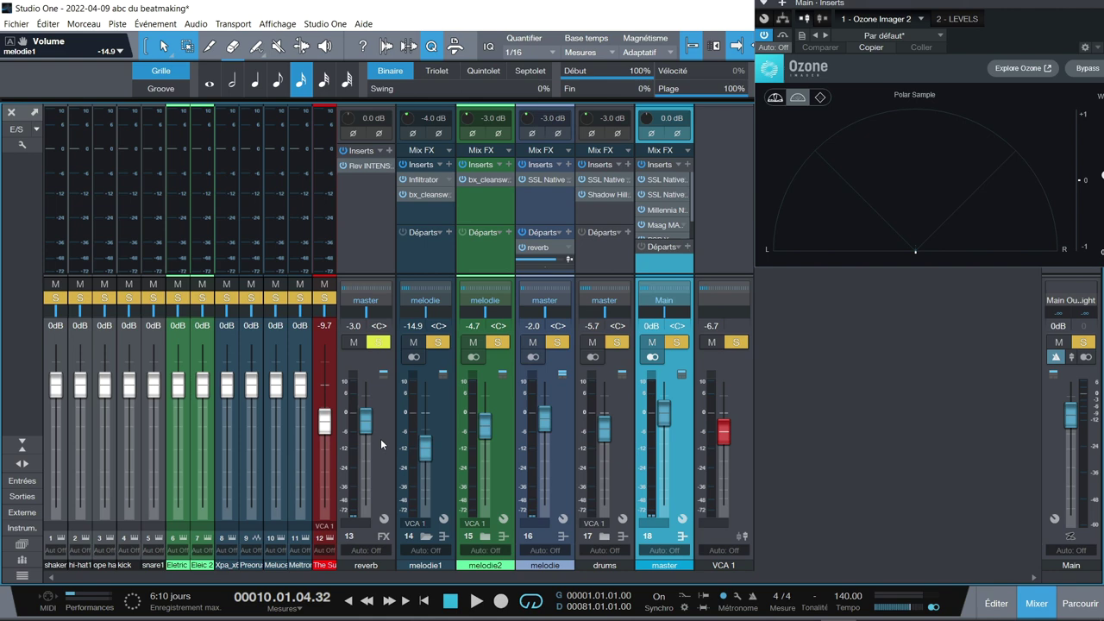
drag(365, 428, 325, 466)
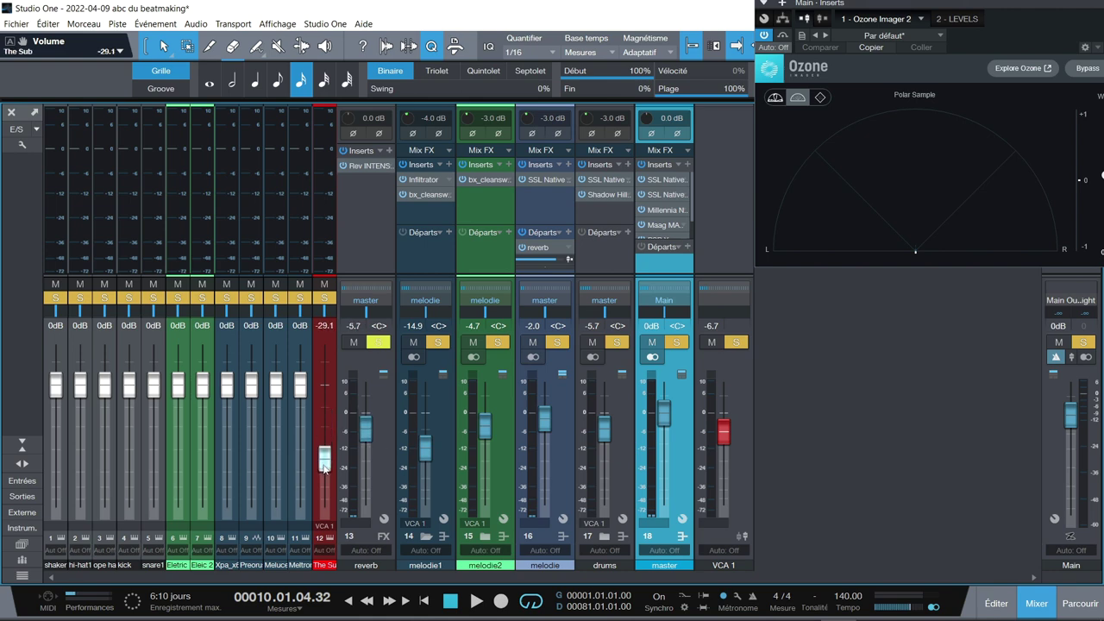
mouse_move(729, 433)
mouse_down()
mouse_move(736, 514)
mouse_move(717, 385)
mouse_move(719, 456)
mouse_move(712, 411)
mouse_move(710, 438)
mouse_up()
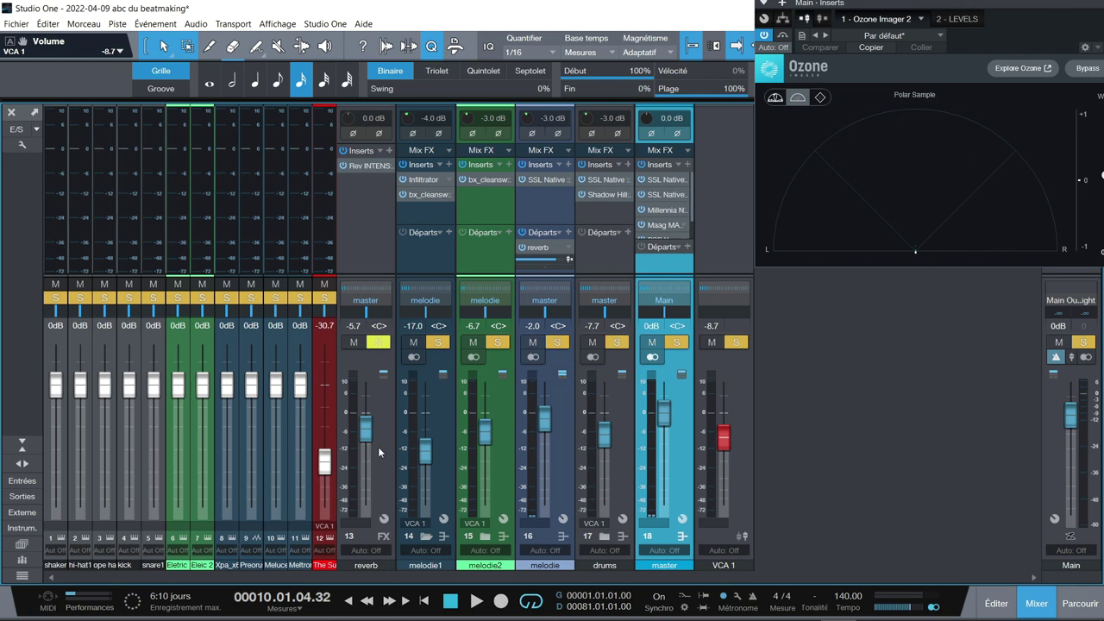
Raise The Sub's fader to -12.8 dB, bring melodie1 up and raise VCA 1 to -2.6 dB.
drag(328, 462, 327, 433)
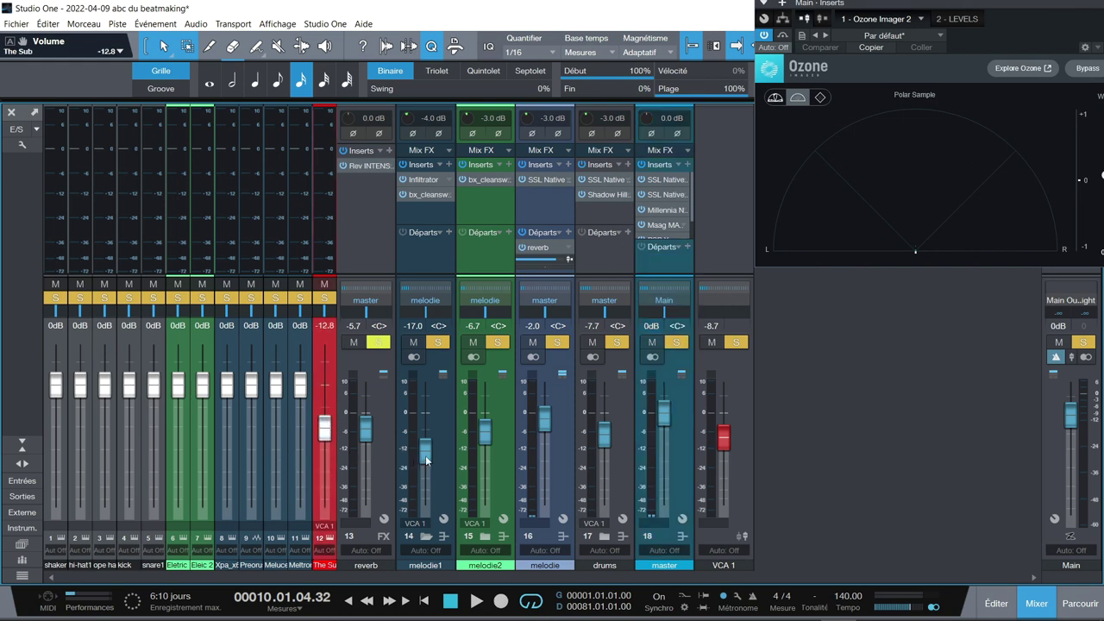
drag(427, 440, 426, 436)
drag(716, 437, 723, 421)
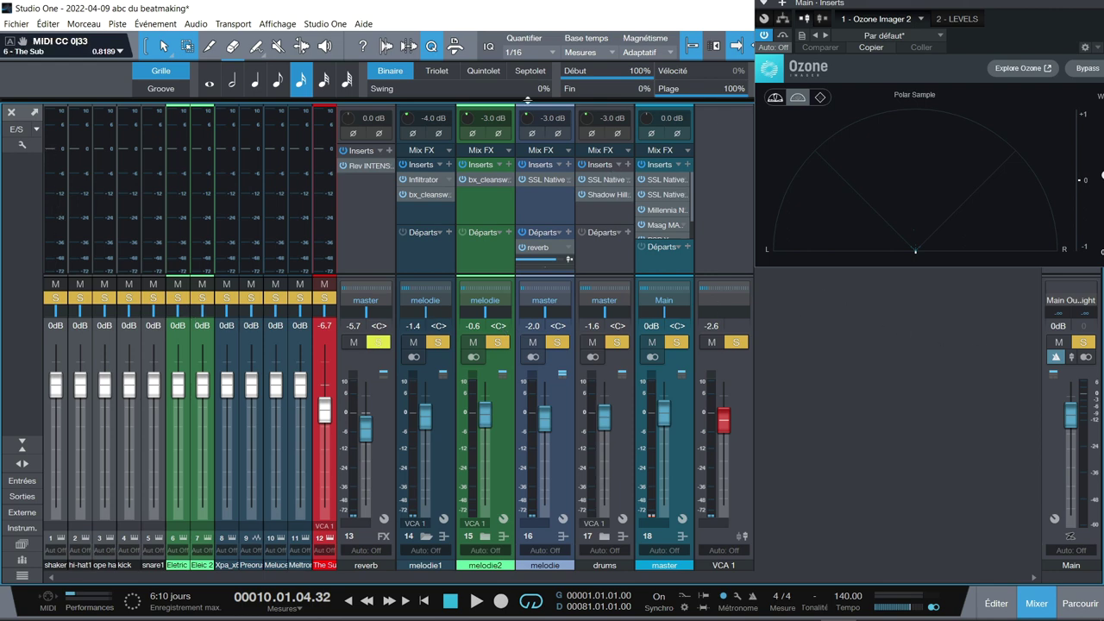
Start playback and demonstrate VCA 1 by lowering its fader to -4.6 dB and raising it to -0.9 dB.
key(space)
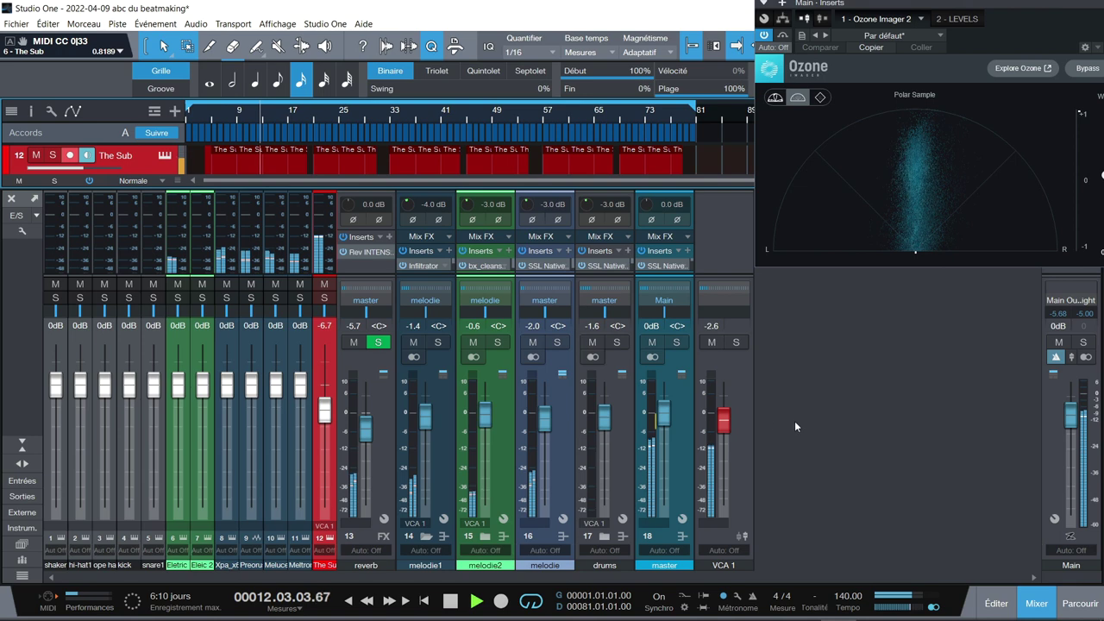
drag(723, 422, 721, 431)
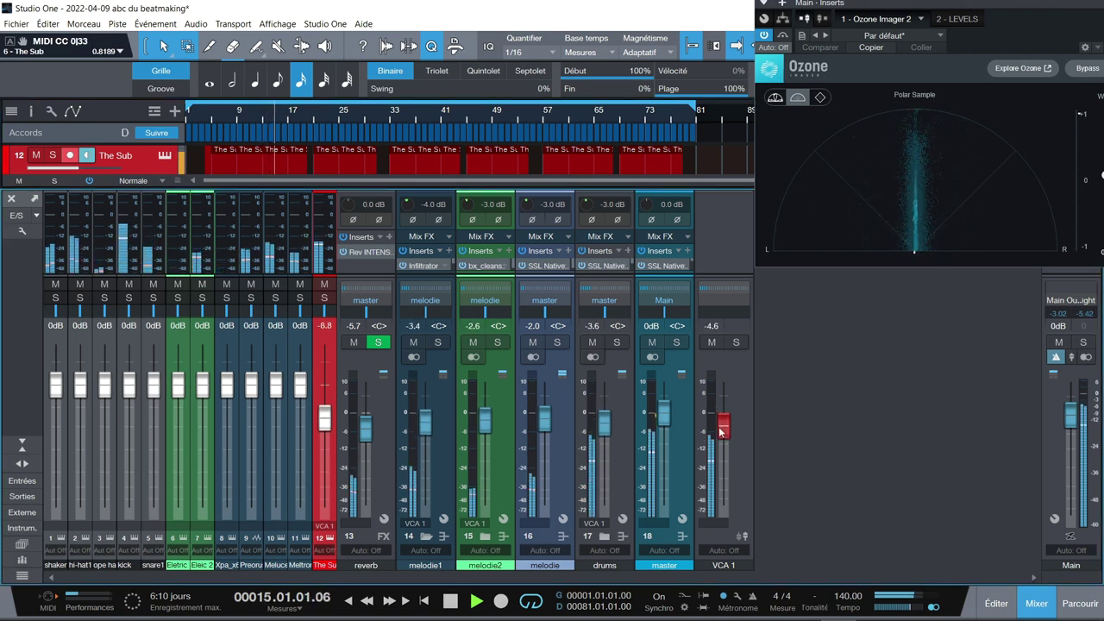
mouse_move(722, 431)
mouse_down()
mouse_move(723, 468)
mouse_move(718, 422)
mouse_up()
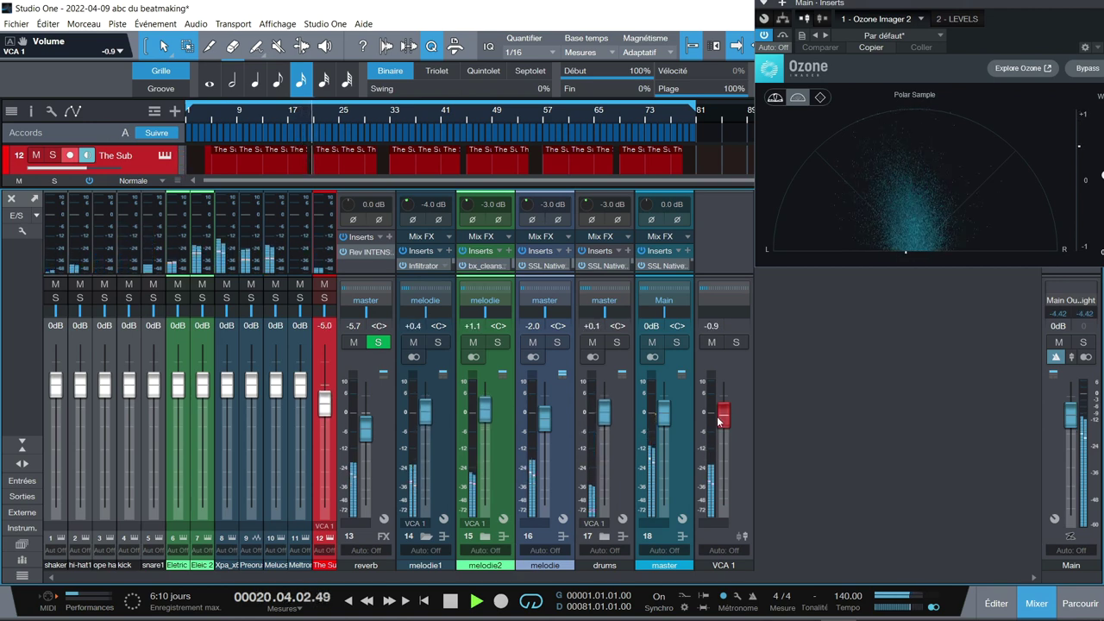
Lower the melodie2 and drums bus faders to -1.4 dB each during playback.
drag(483, 413, 482, 422)
click(607, 423)
drag(606, 422, 607, 428)
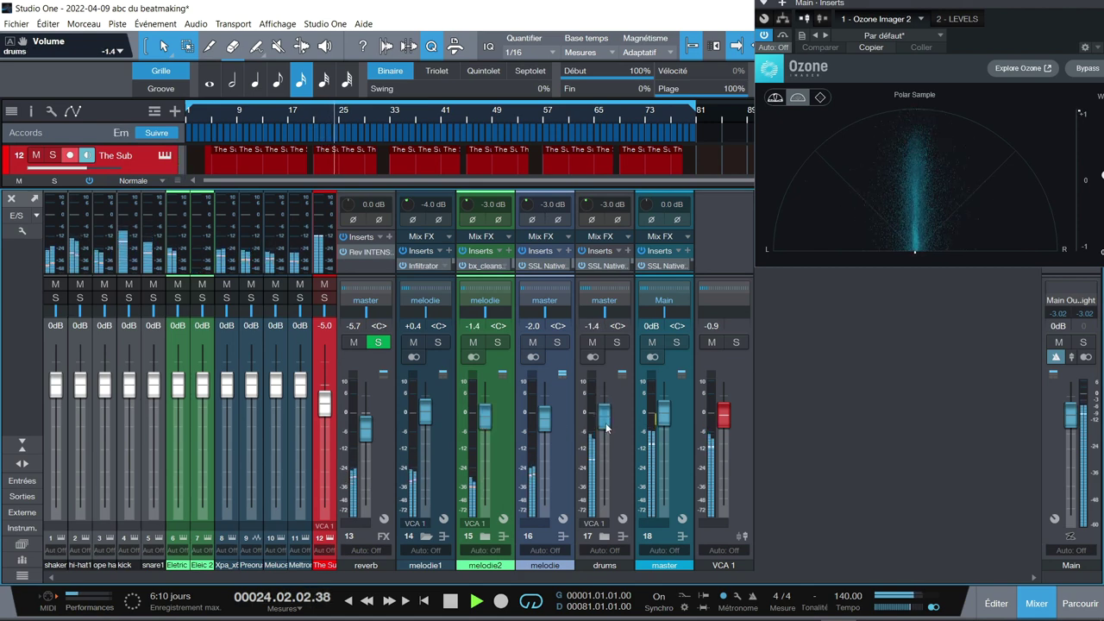
Reset the VCA 1 fader to 0 dB and lower the melodie1 fader to -0.9 dB.
mouse_move(723, 417)
mouse_down()
mouse_move(725, 434)
mouse_move(723, 418)
mouse_up()
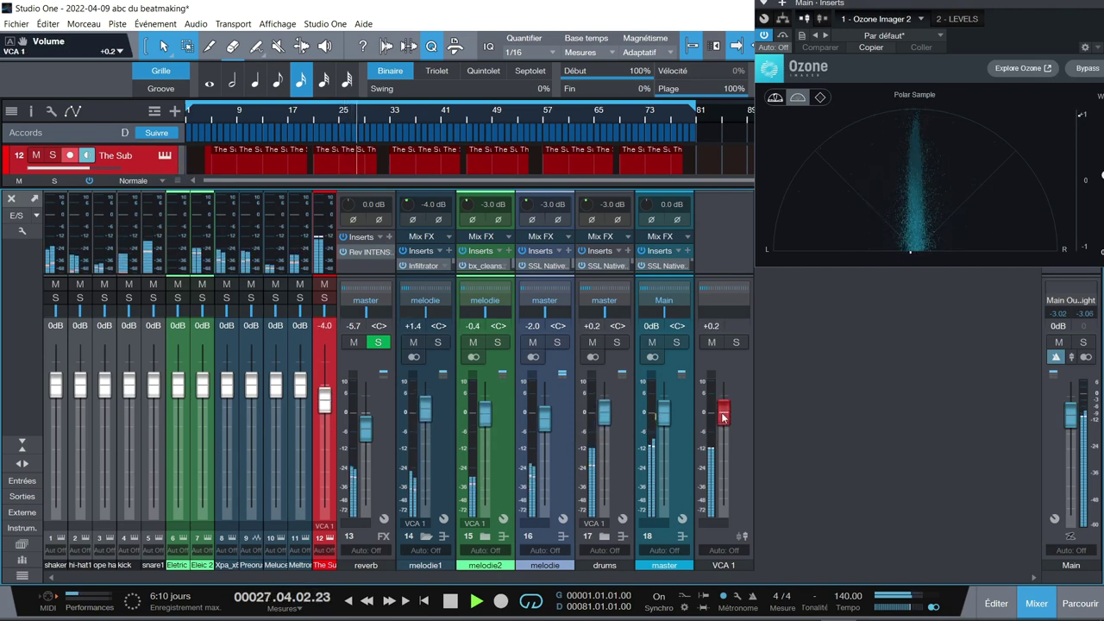
ctrl+click(723, 418)
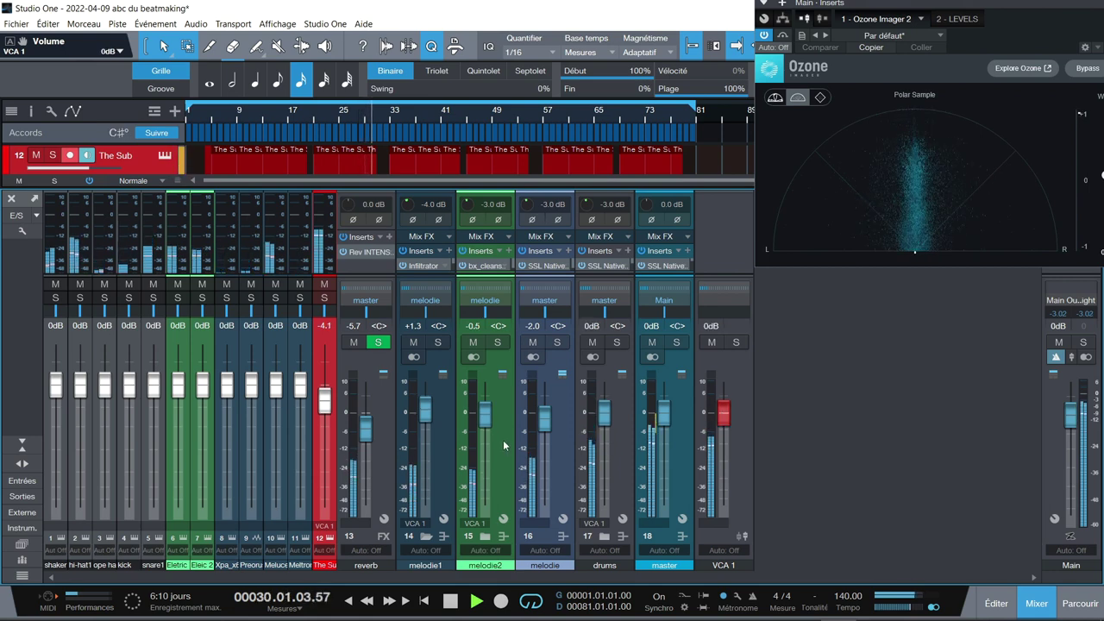
drag(424, 414, 425, 425)
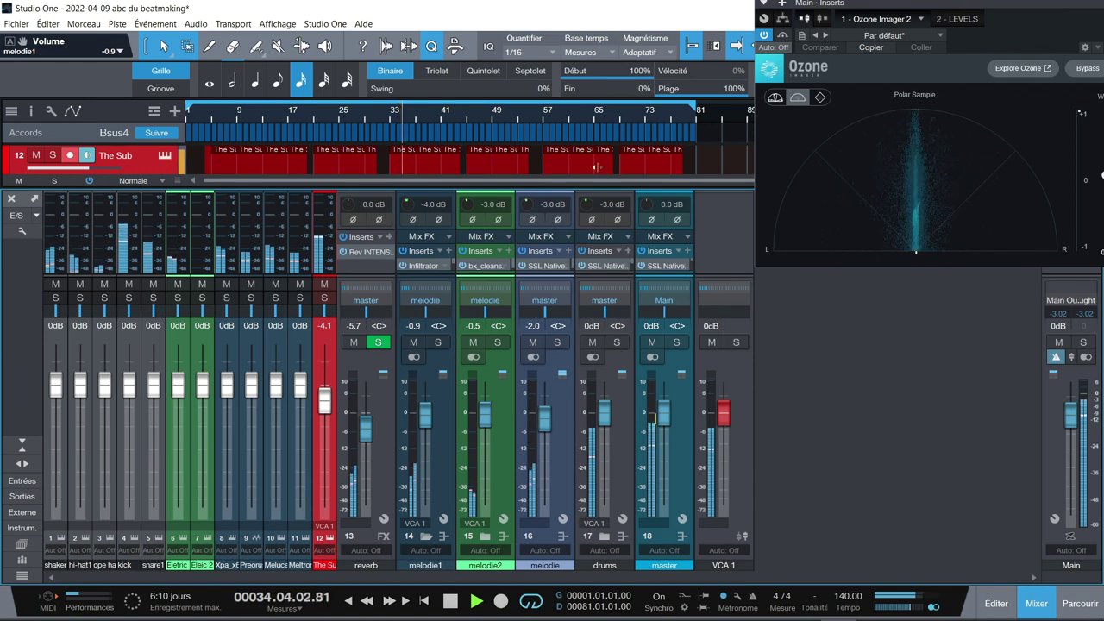
Expand the mixer upward, stop playback and view the filter settings of the bx_cleansweep V2 insert on melodie1.
drag(595, 187, 594, 110)
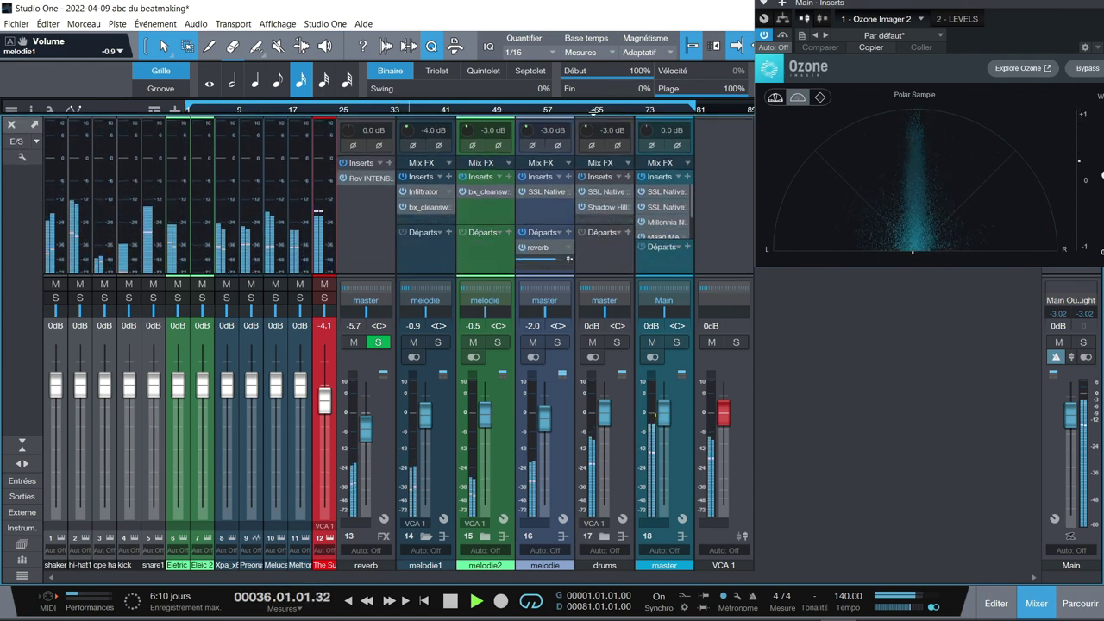
key(space)
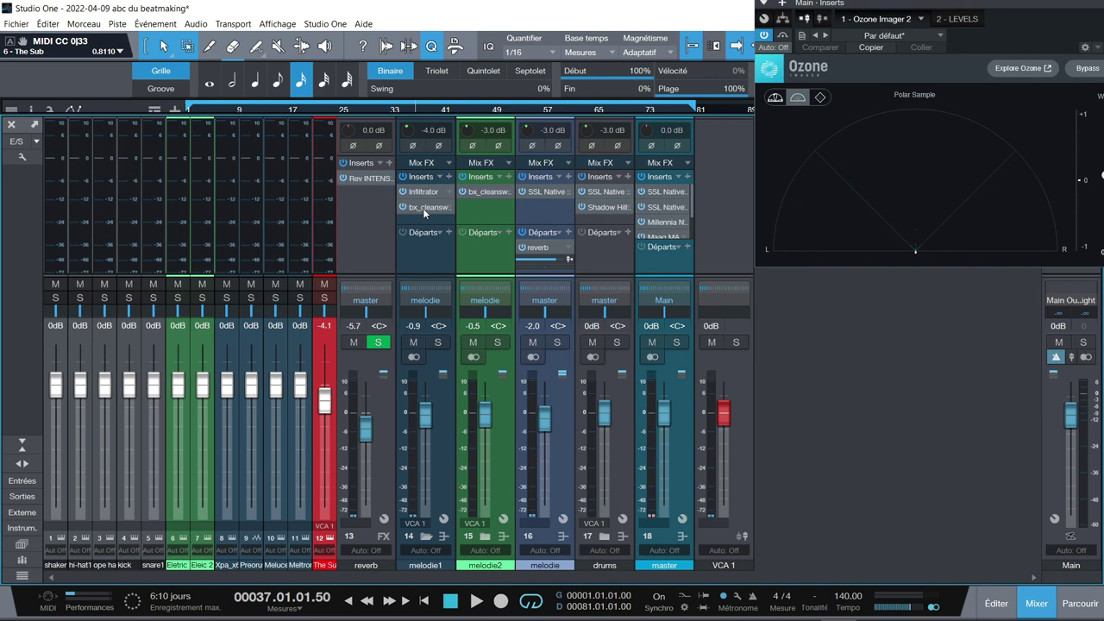
click(422, 208)
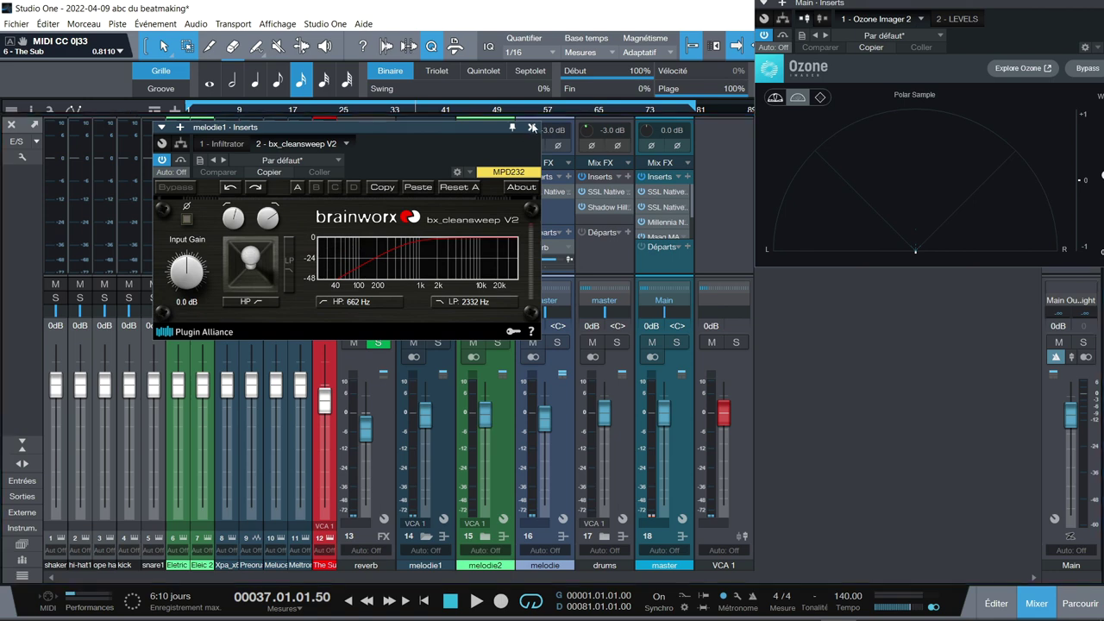
click(531, 128)
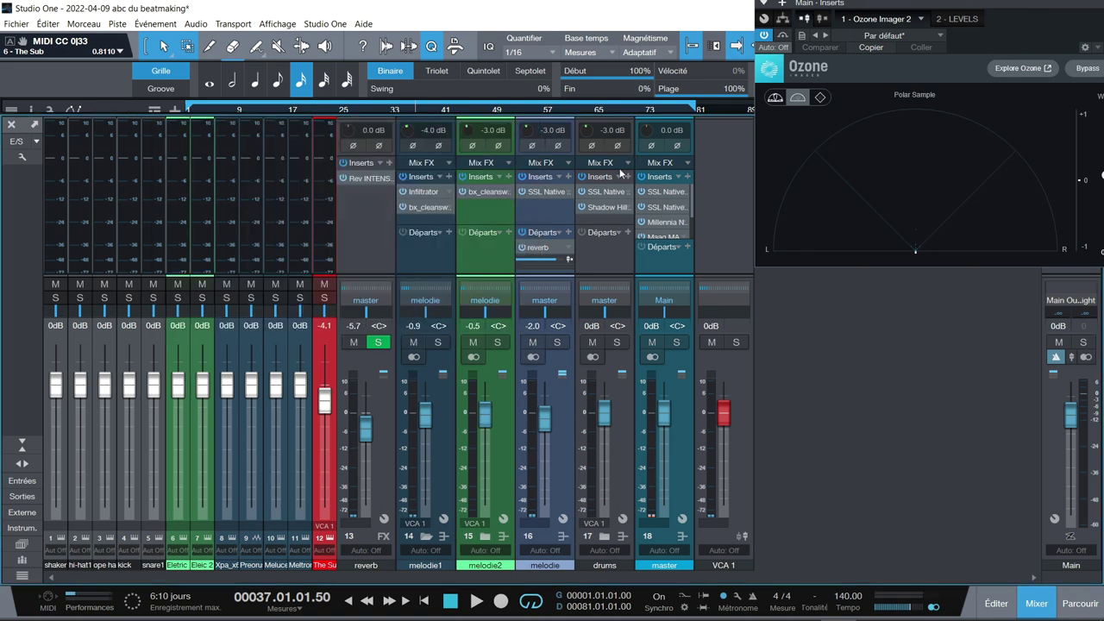
Solo the melodie bus and compare its sound during playback with the SSL Native Channel Strip 2 insert bypassed and active.
click(552, 192)
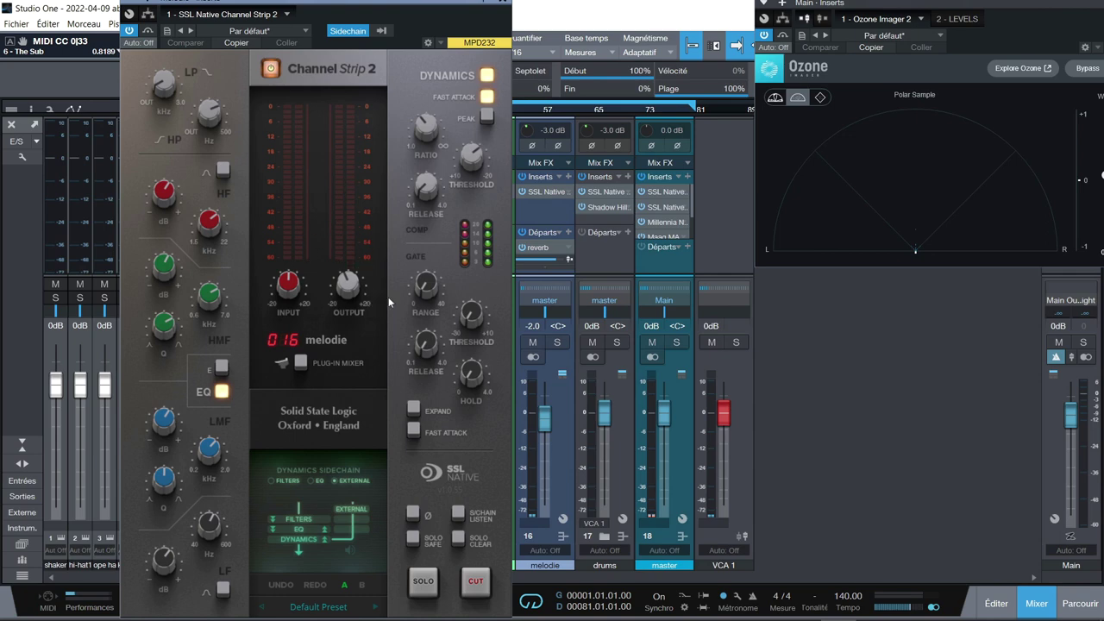
click(557, 343)
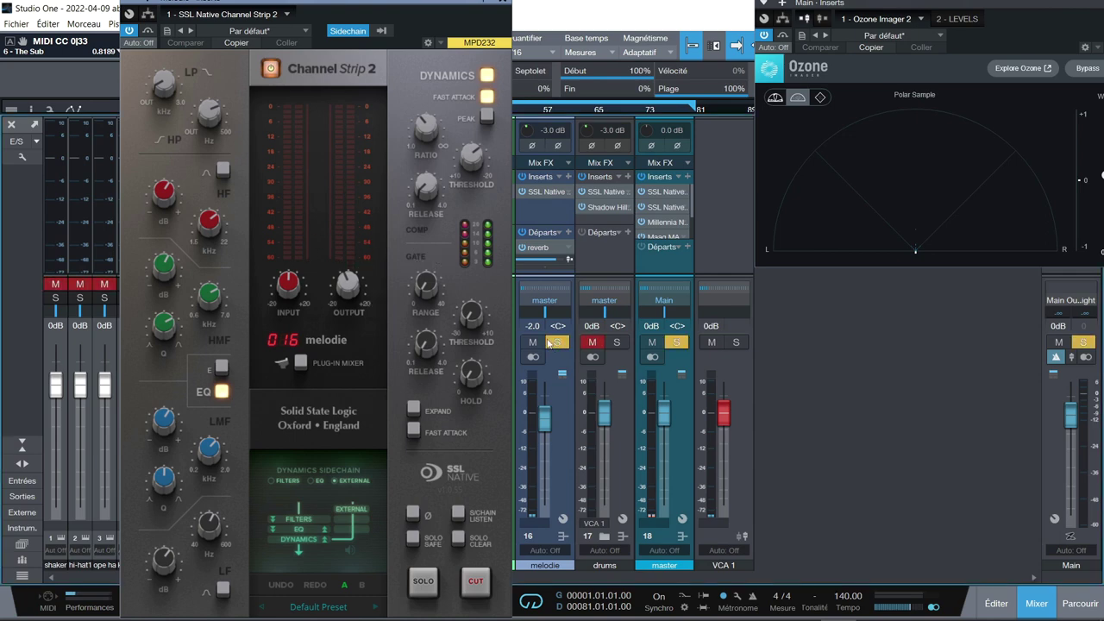
key(space)
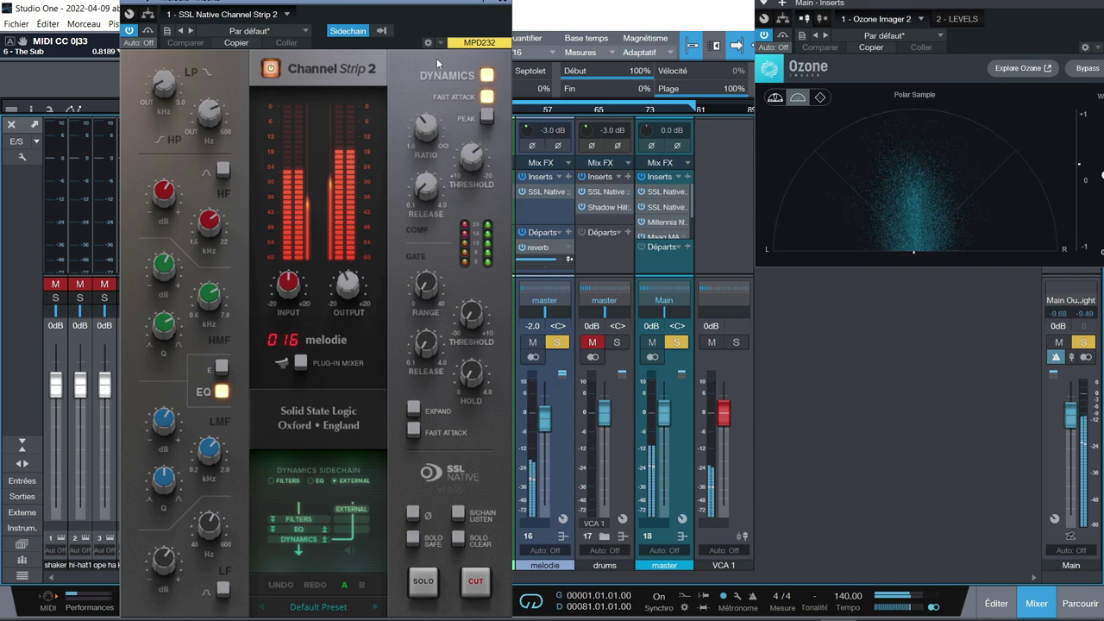
click(270, 73)
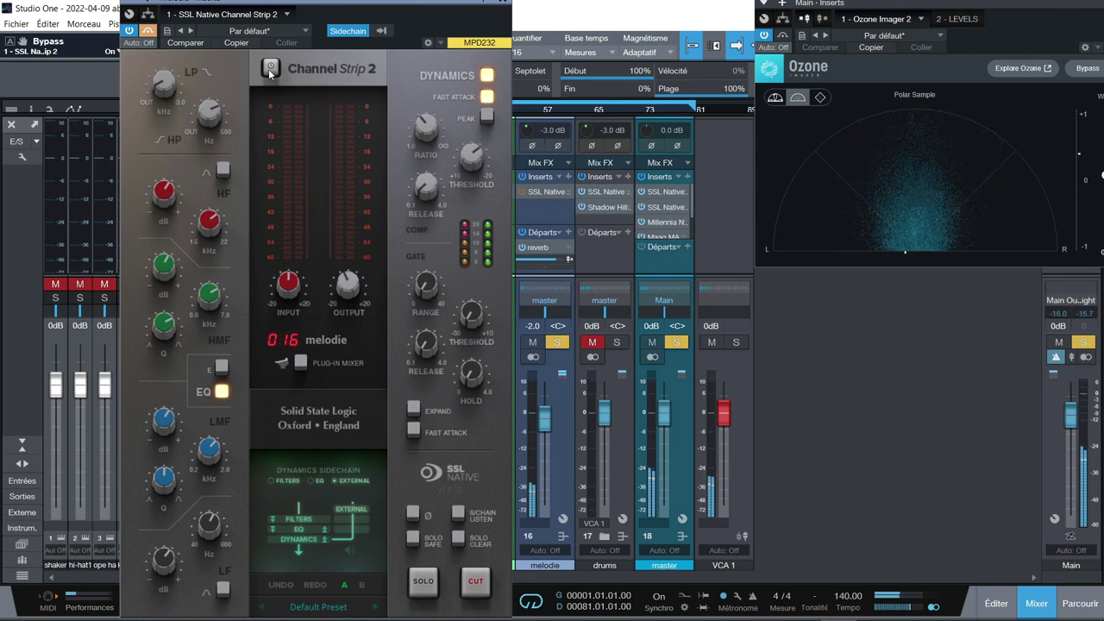
click(270, 72)
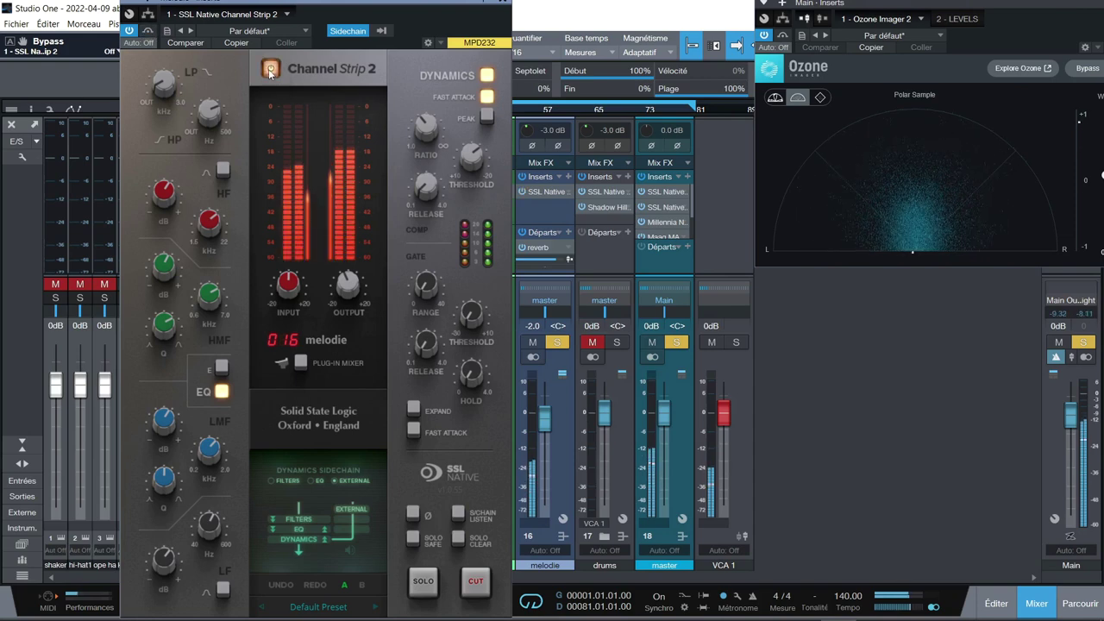
click(503, 5)
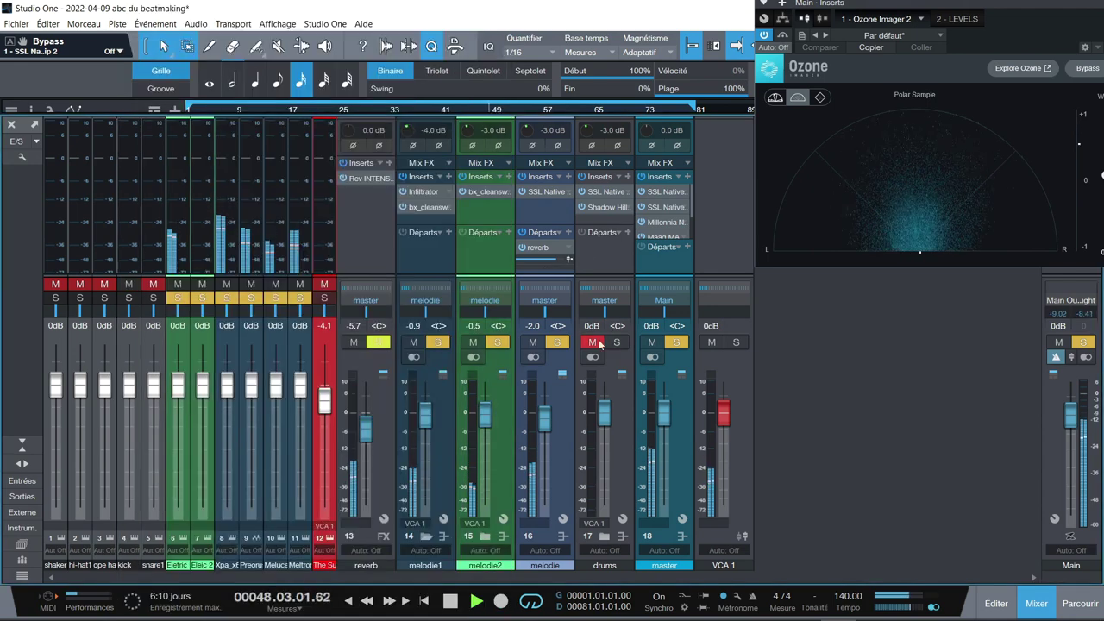
Switch the solo from the melodie bus to the drums bus and inspect snare1's SSL Native Drumstrip insert.
click(556, 343)
click(617, 344)
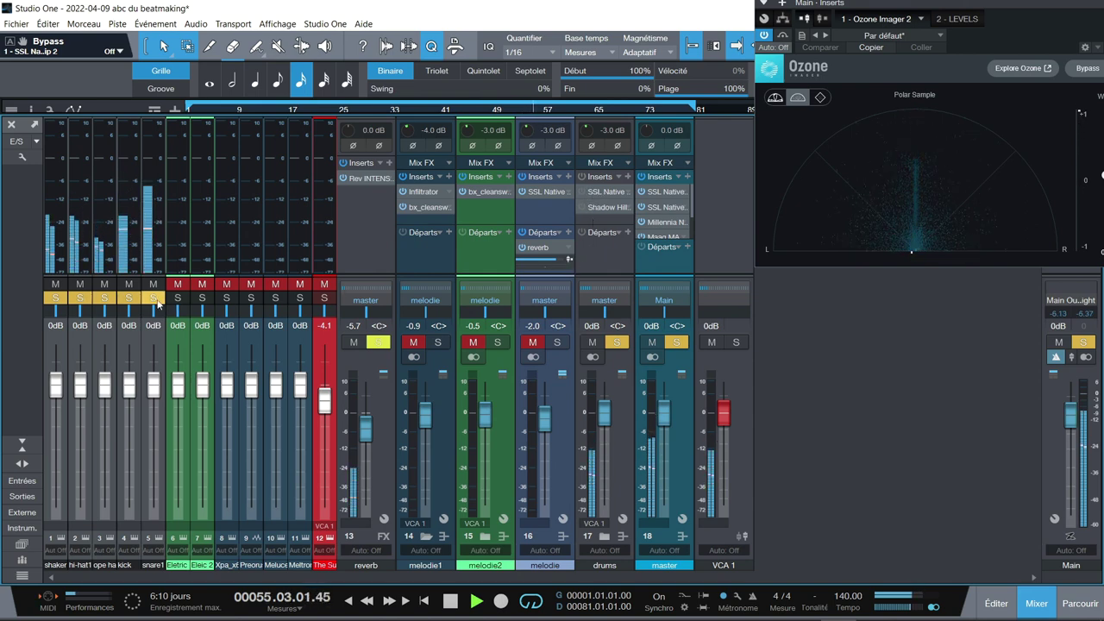
click(152, 332)
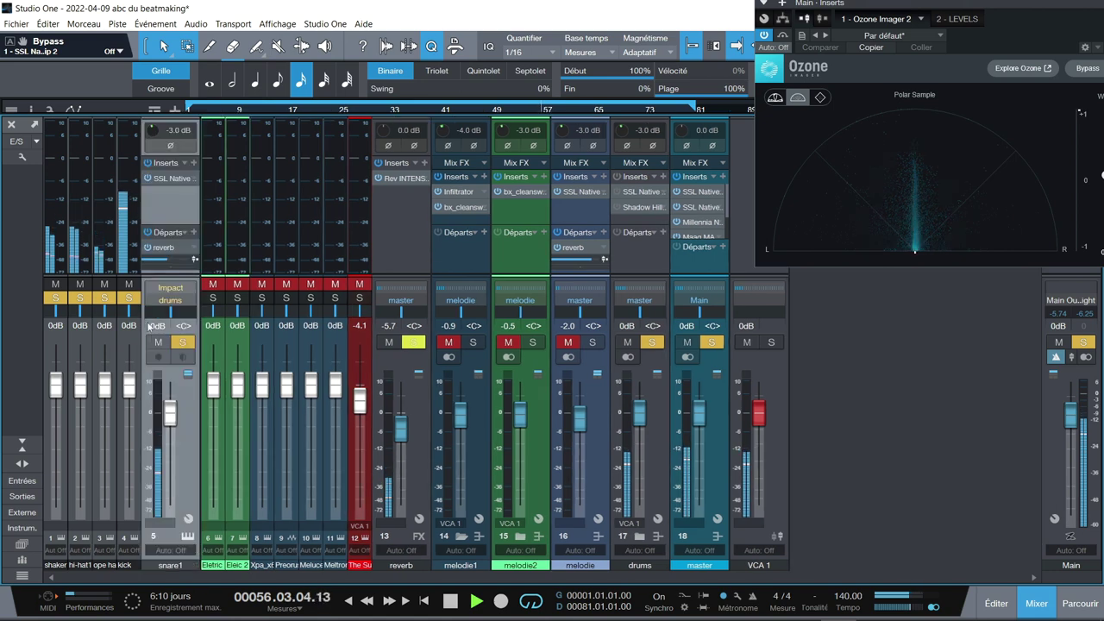
click(165, 177)
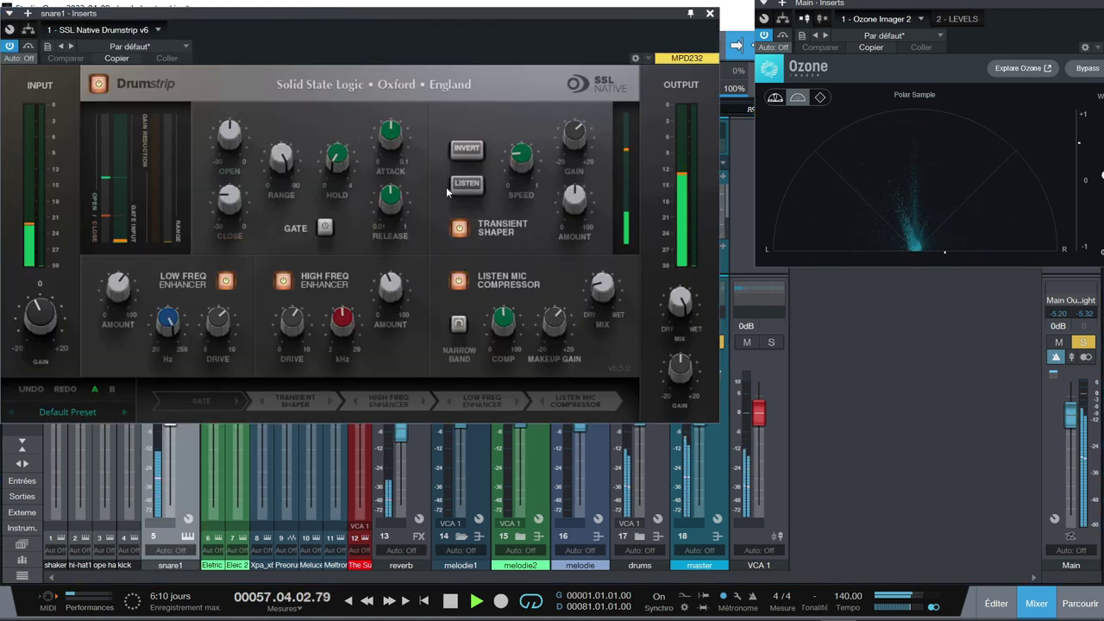
click(710, 14)
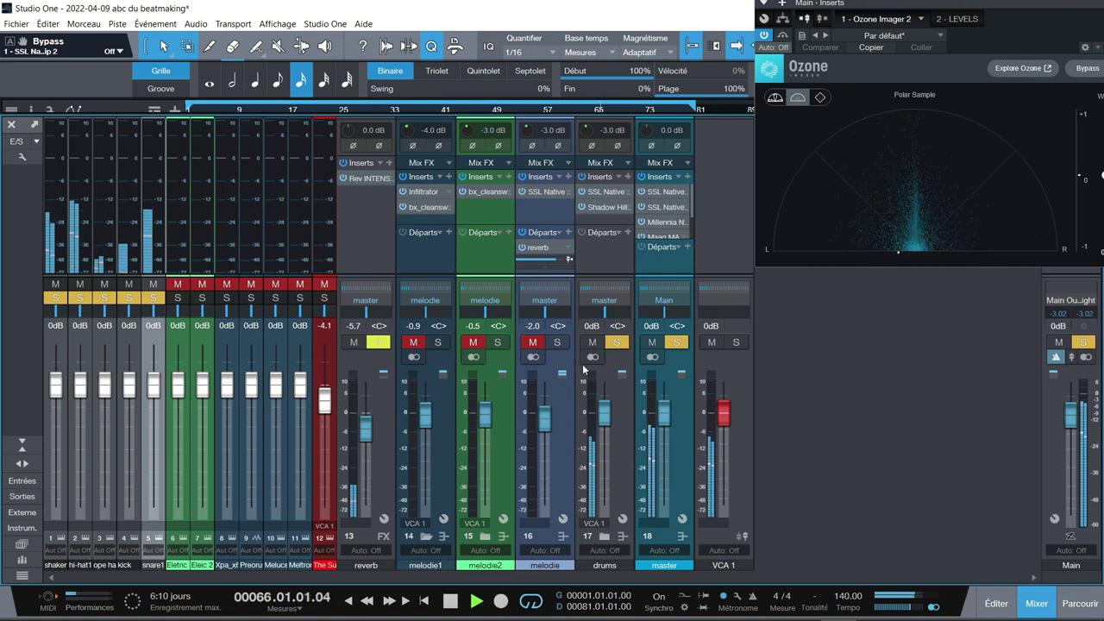
click(557, 342)
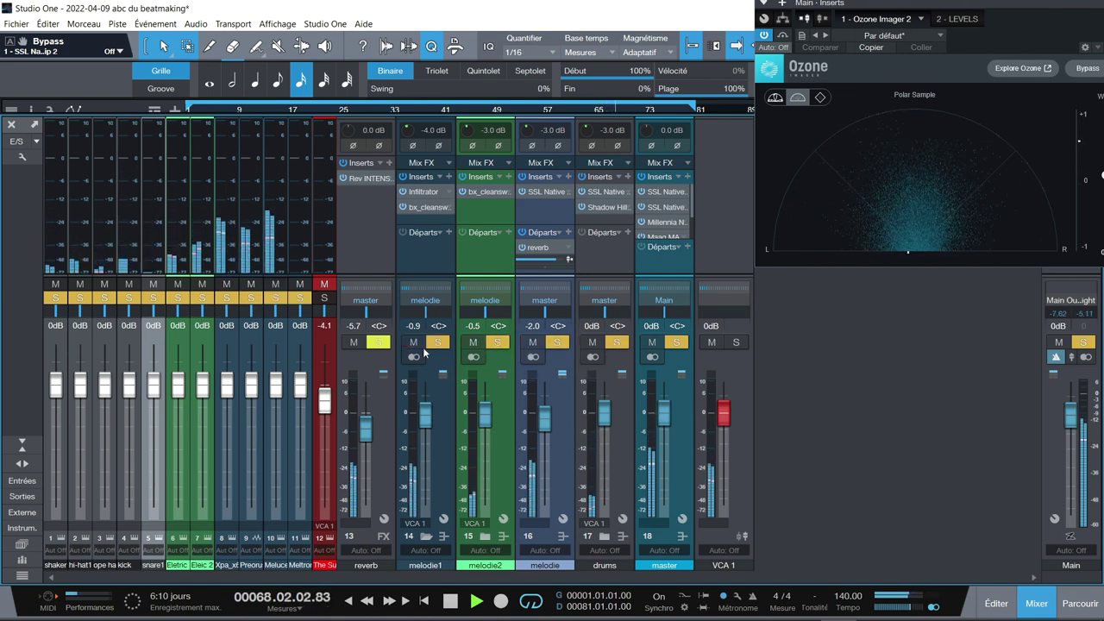
click(327, 345)
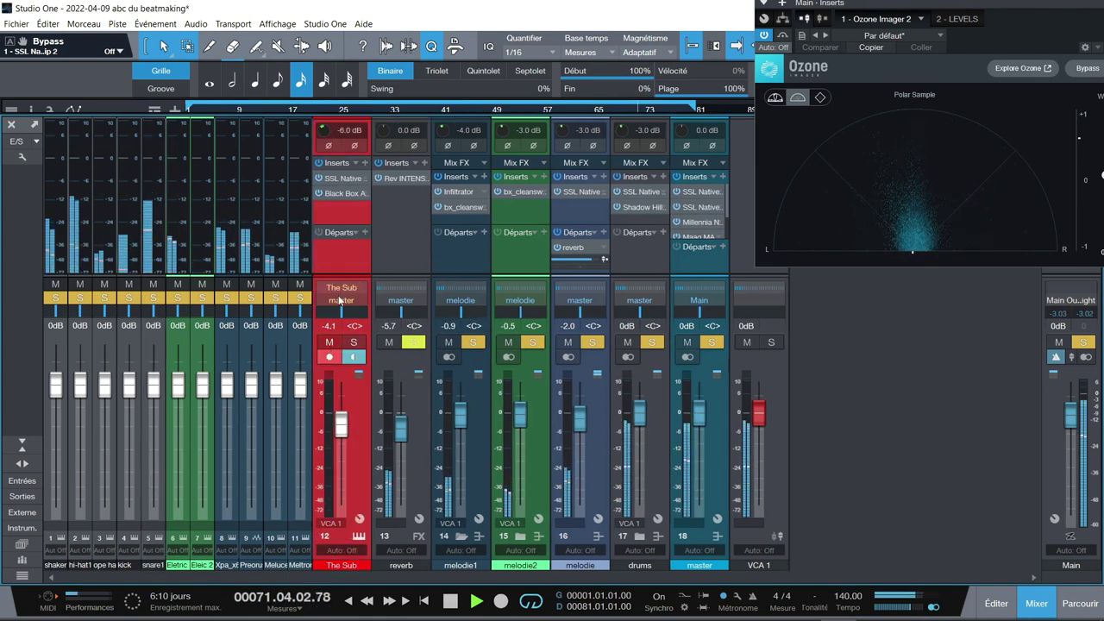
key(space)
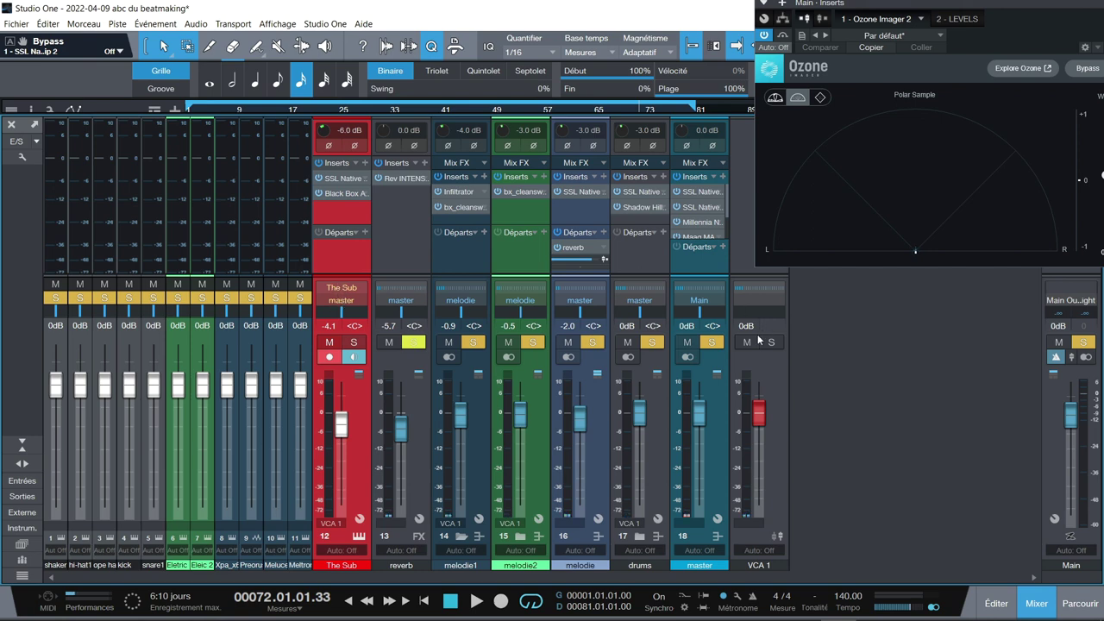
Review The Sub's SSL Native Channel Strip 2 and Black Box Analog Design HG-2 inserts and clear the solos on the buses.
click(343, 179)
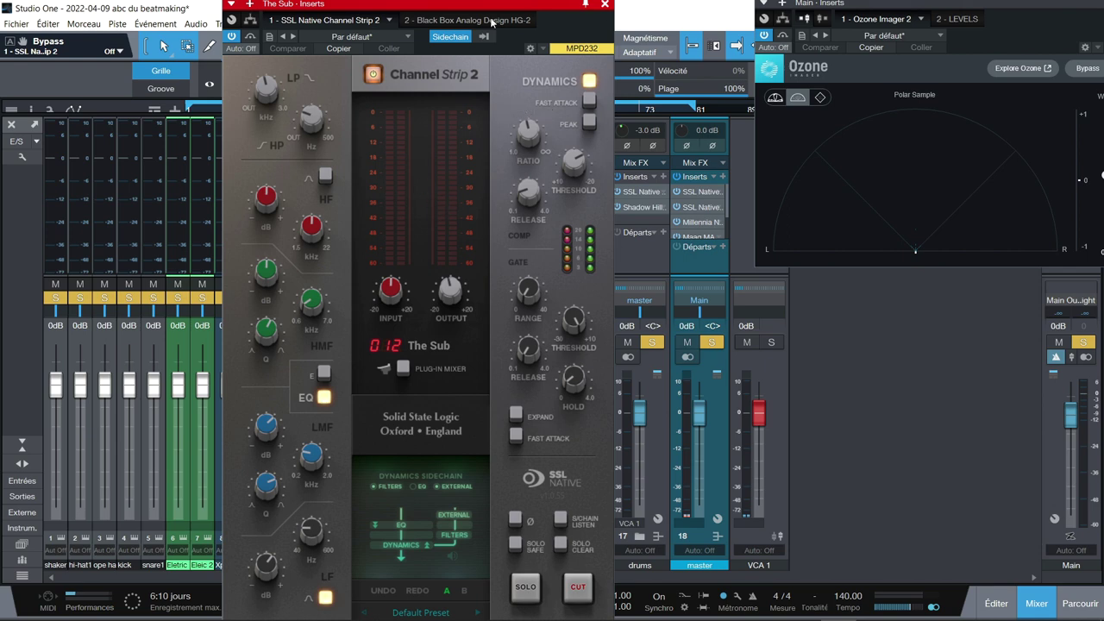
click(460, 22)
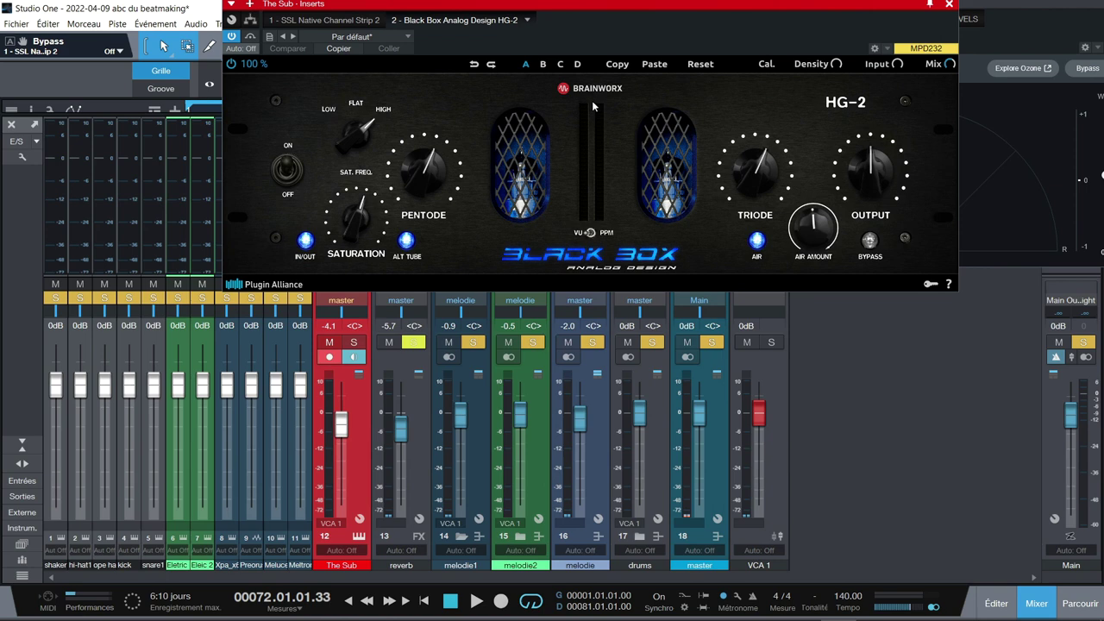
click(711, 343)
click(685, 343)
click(593, 343)
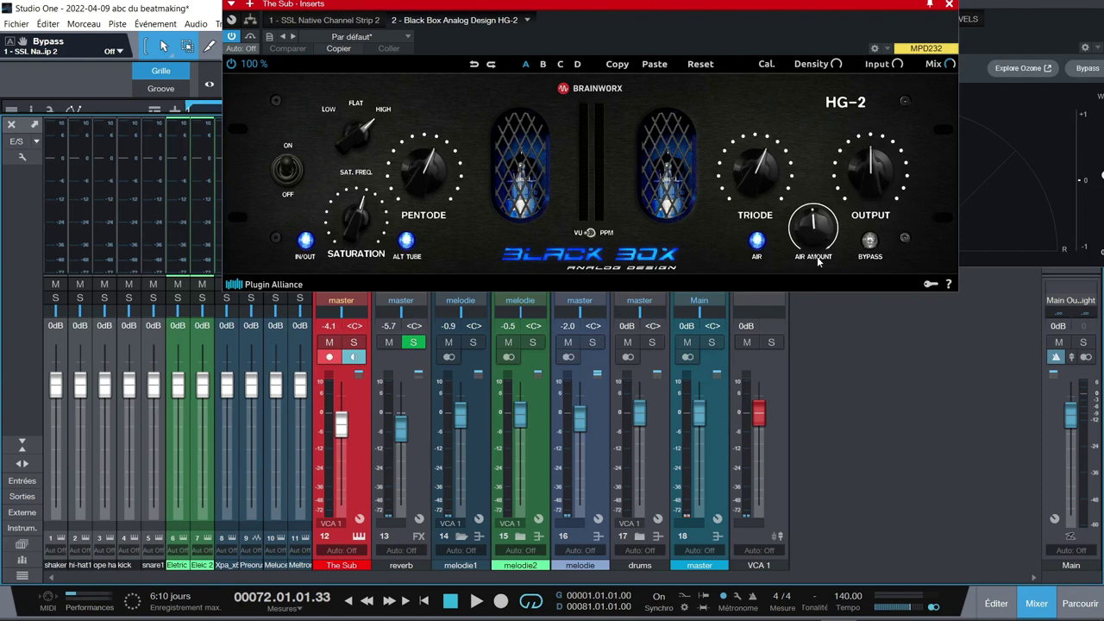
click(948, 6)
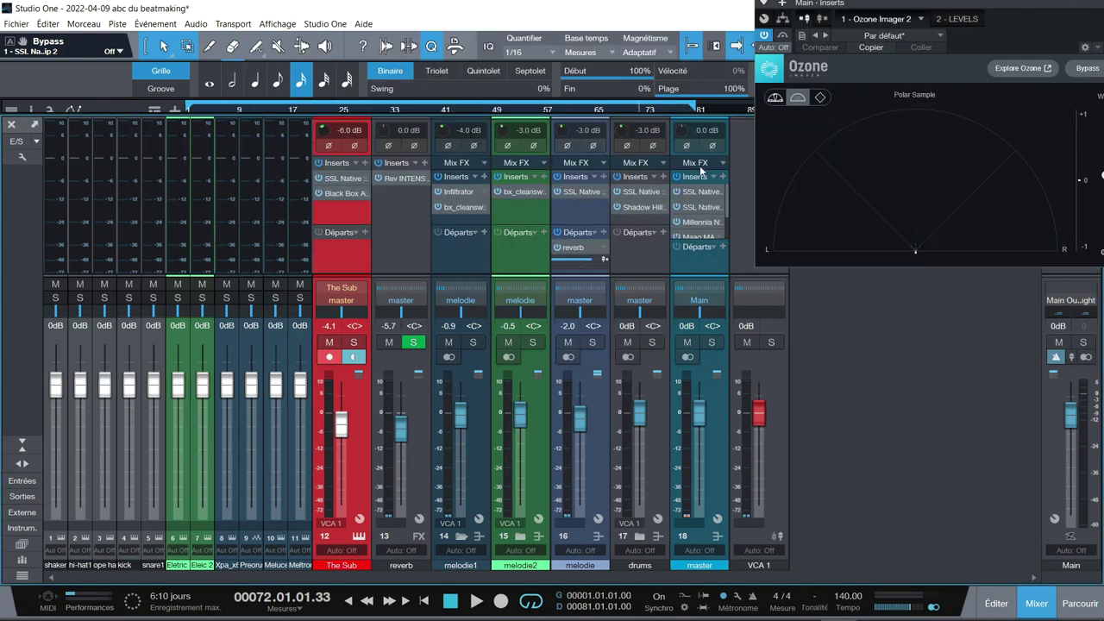
Resume playback and bypass all of the master bus's inserts.
key(space)
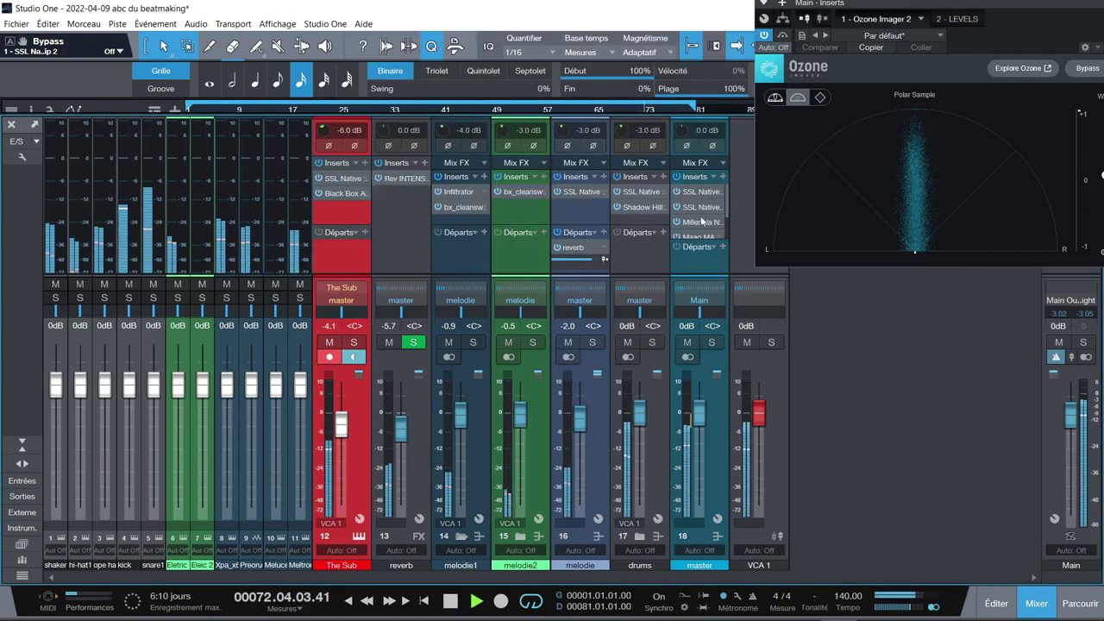
click(679, 177)
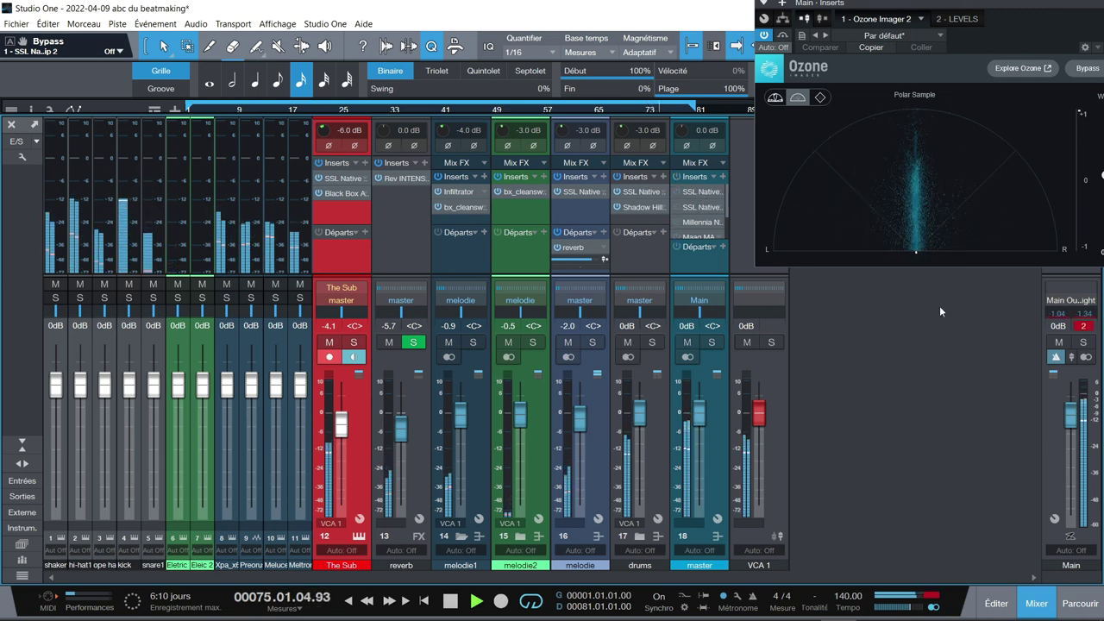
Reset the main output's clip indicator and reactivate all of the master bus's inserts.
click(1084, 328)
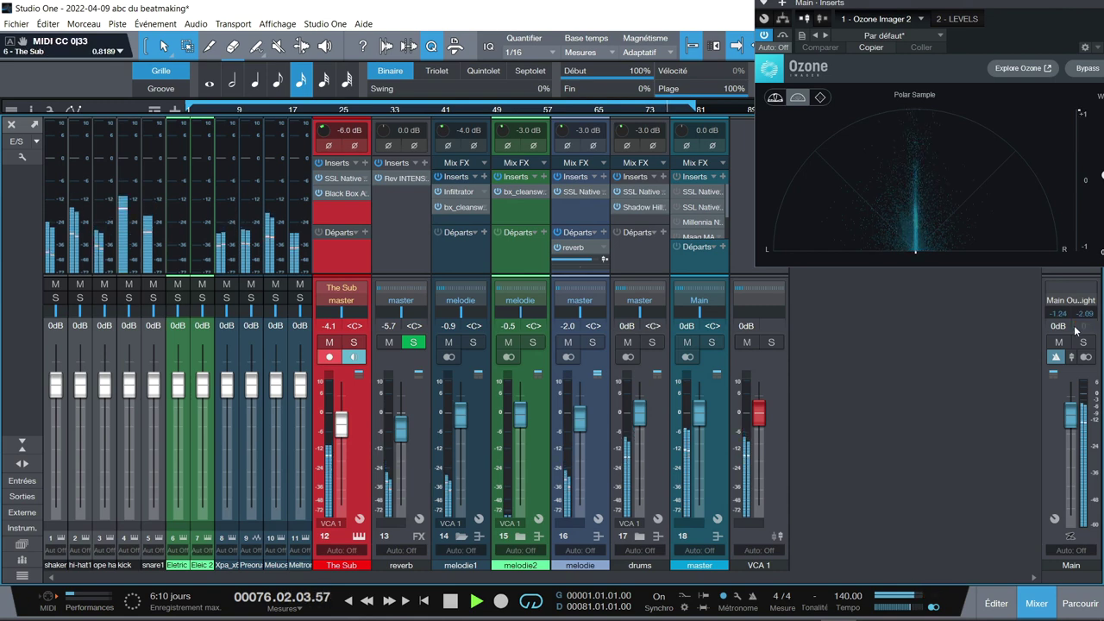
click(677, 177)
click(676, 177)
click(1084, 328)
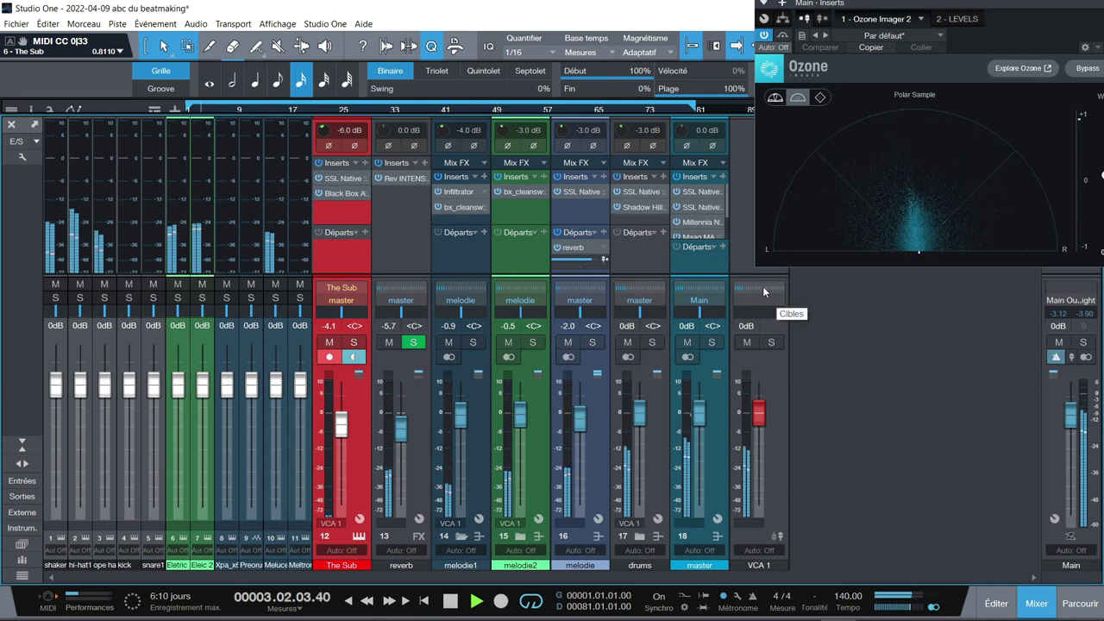
Review the remaining inserts on the master bus and move the Ozone Imager window clear of the main output's inserts.
mouse_move(984, 3)
mouse_down()
mouse_move(870, 8)
mouse_move(1001, 6)
mouse_up()
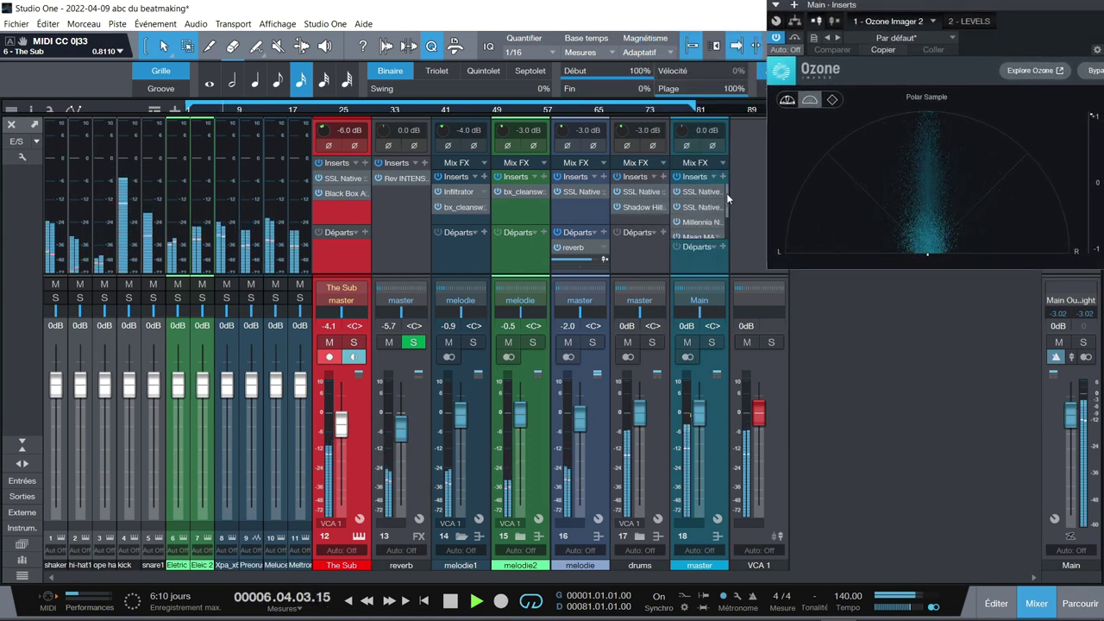
drag(728, 195, 728, 216)
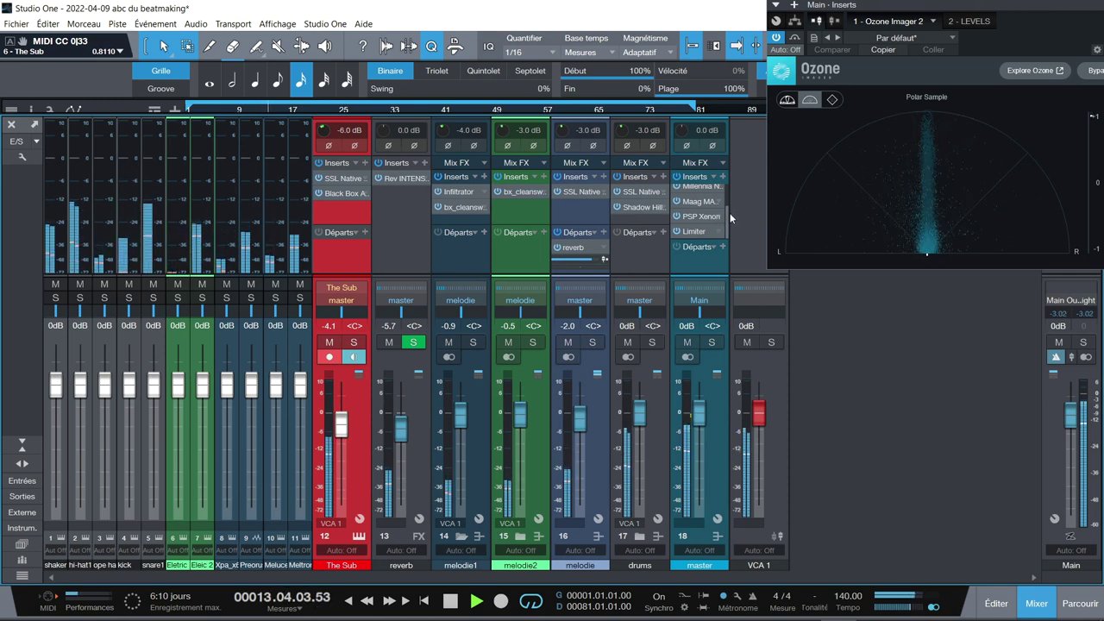
drag(1063, 4, 745, 18)
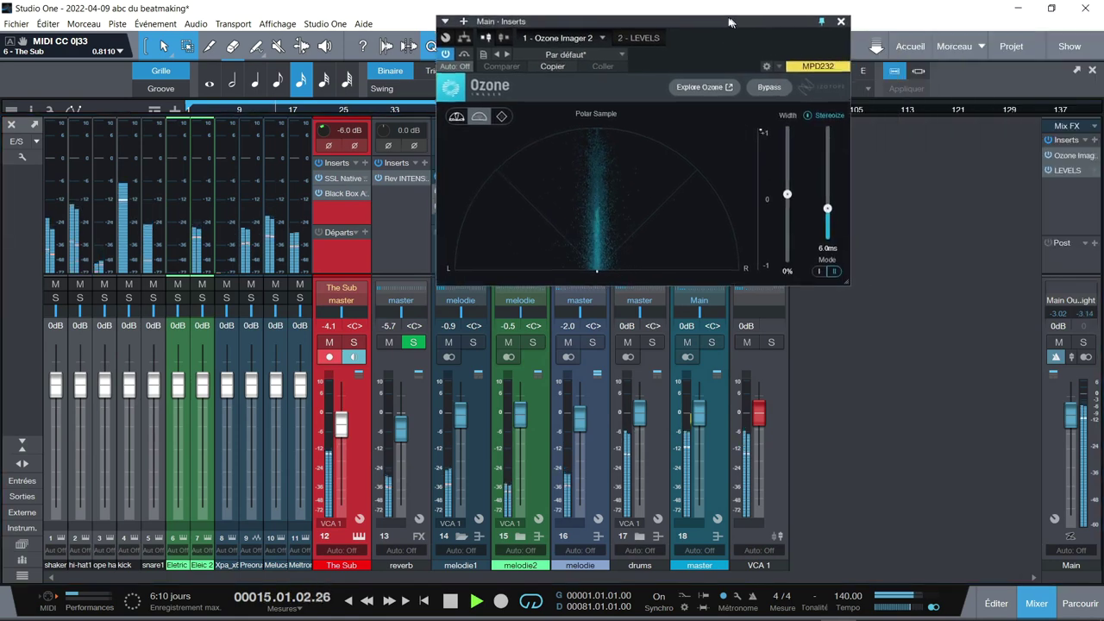
Check the main output's LRA, dynamic range and LUFS in the LEVELS insert, then stop playback.
click(1067, 171)
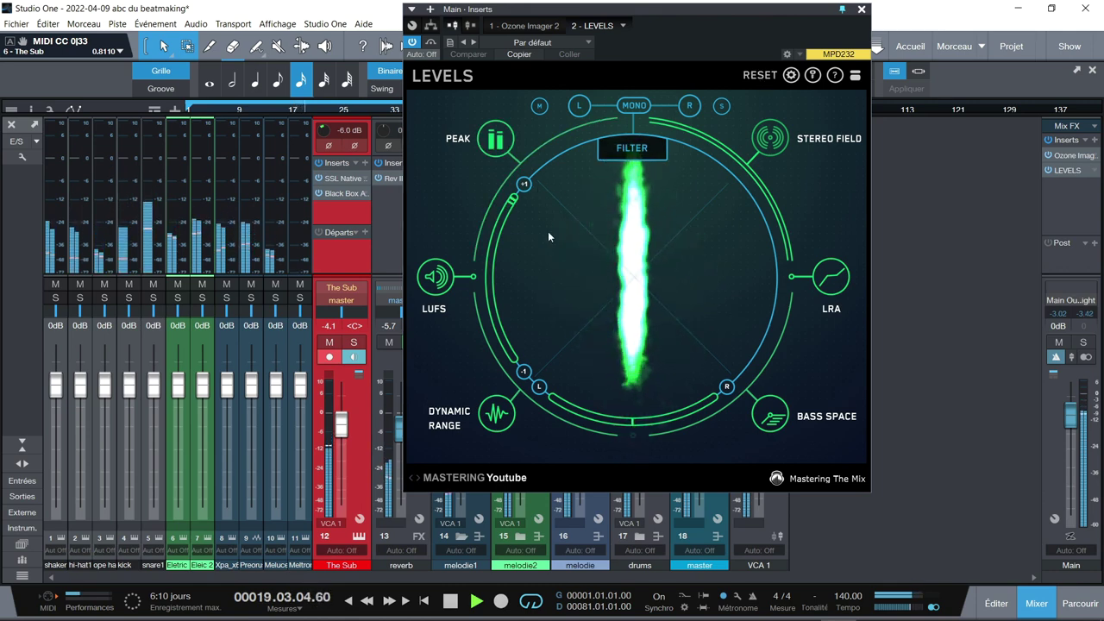
click(828, 277)
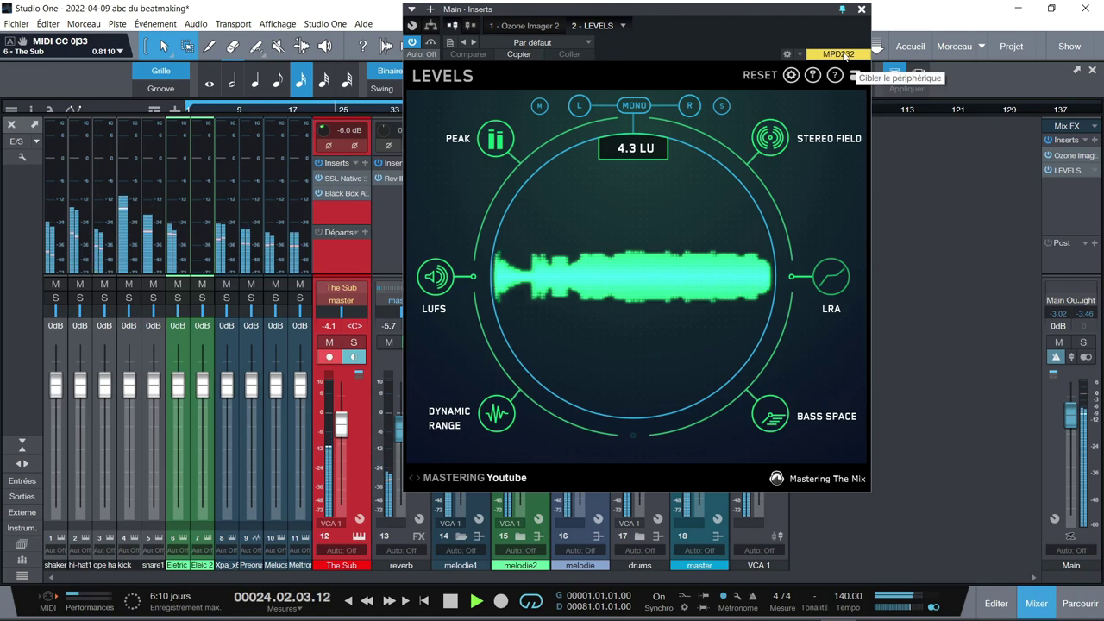
click(493, 415)
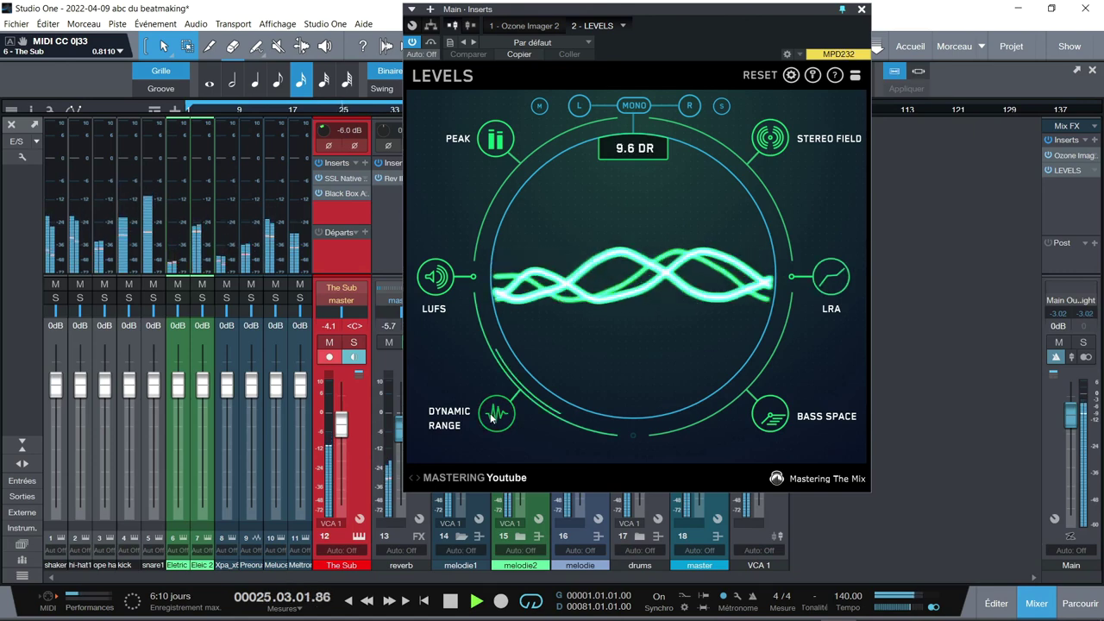
click(437, 276)
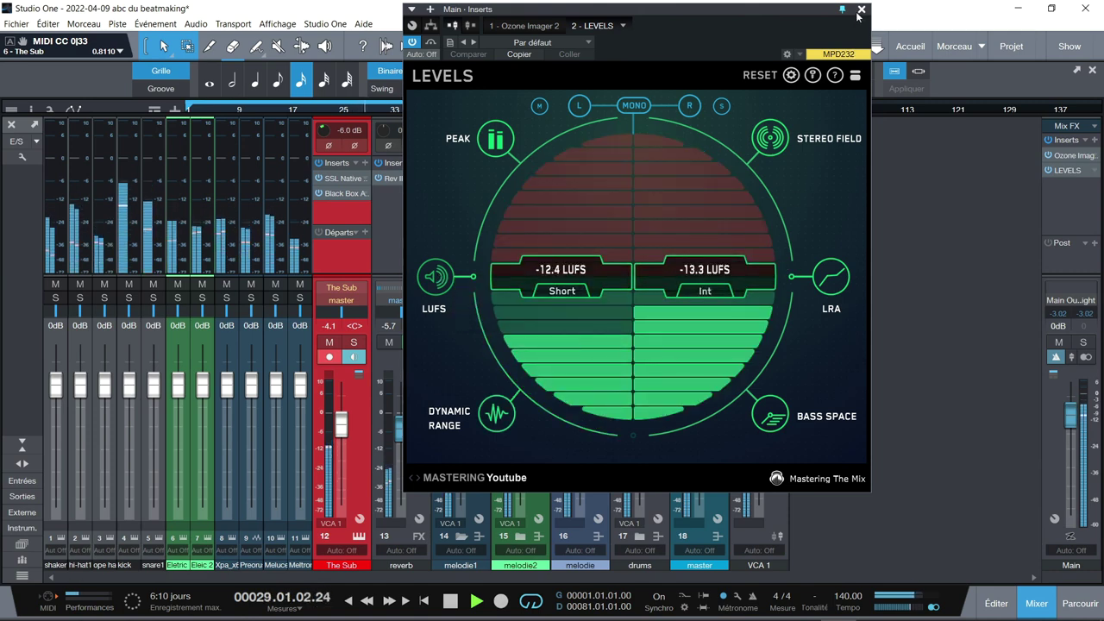
key(space)
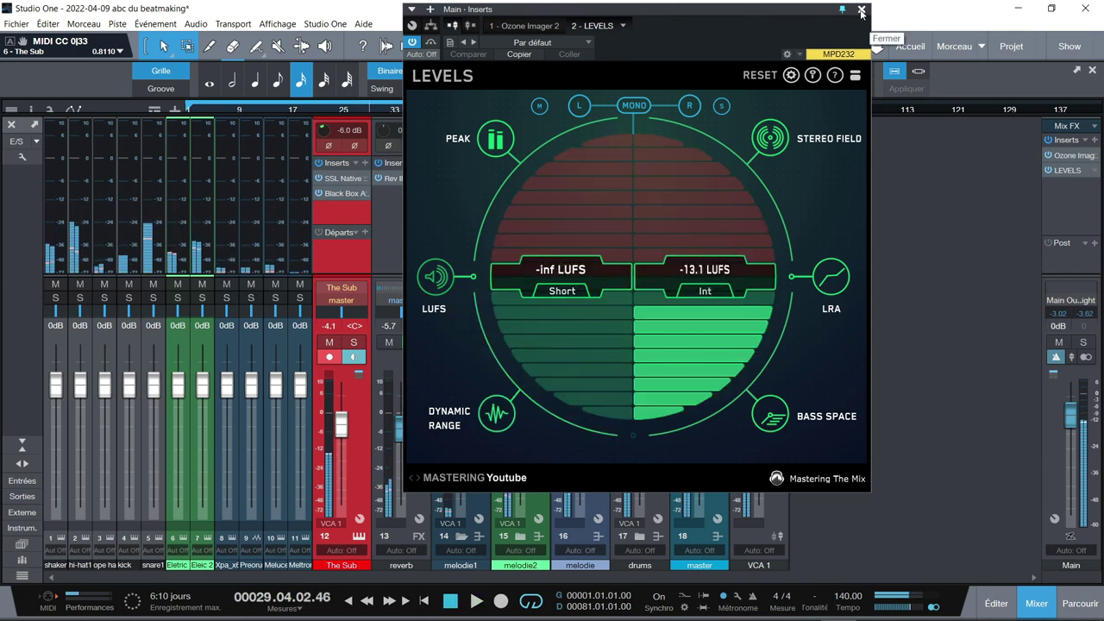
Close the main output's LEVELS and Ozone Imager windows and solo the melodie bus.
click(861, 10)
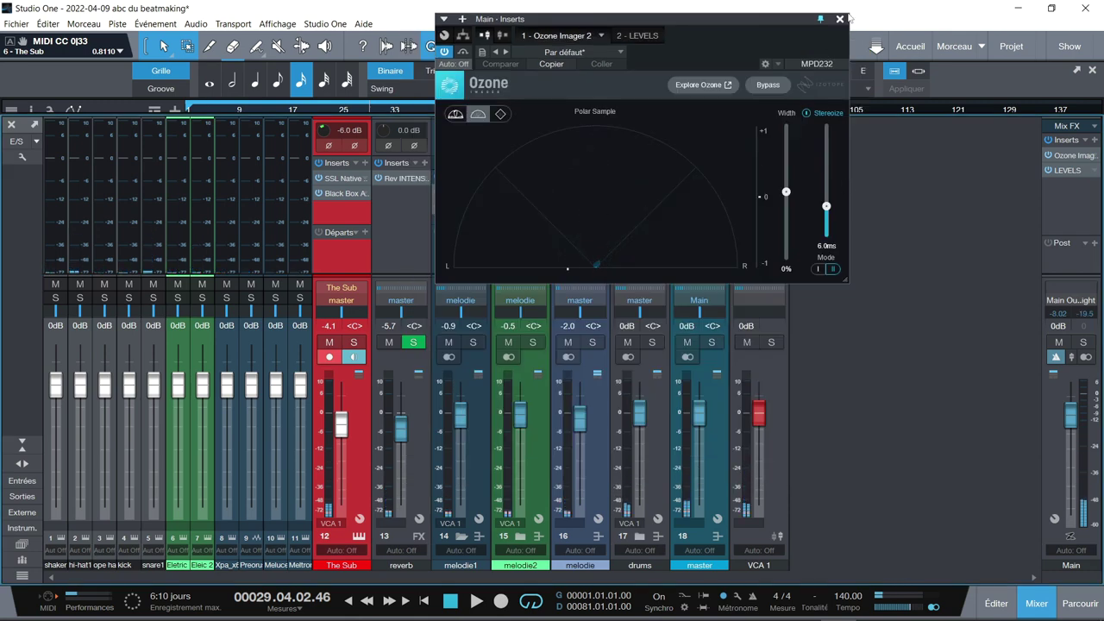
click(841, 18)
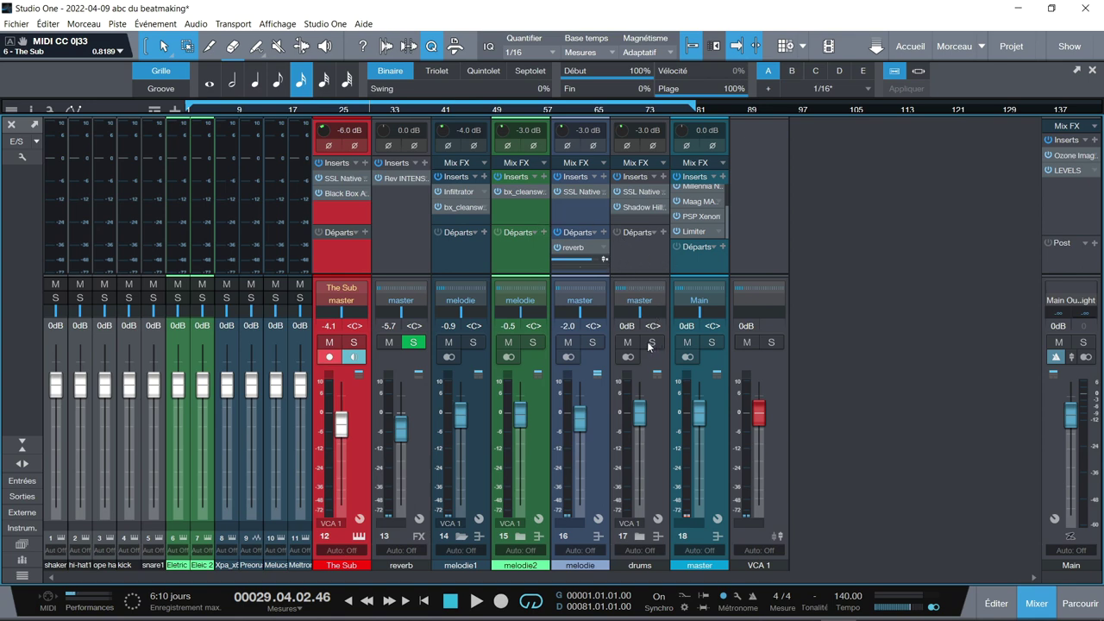
click(595, 343)
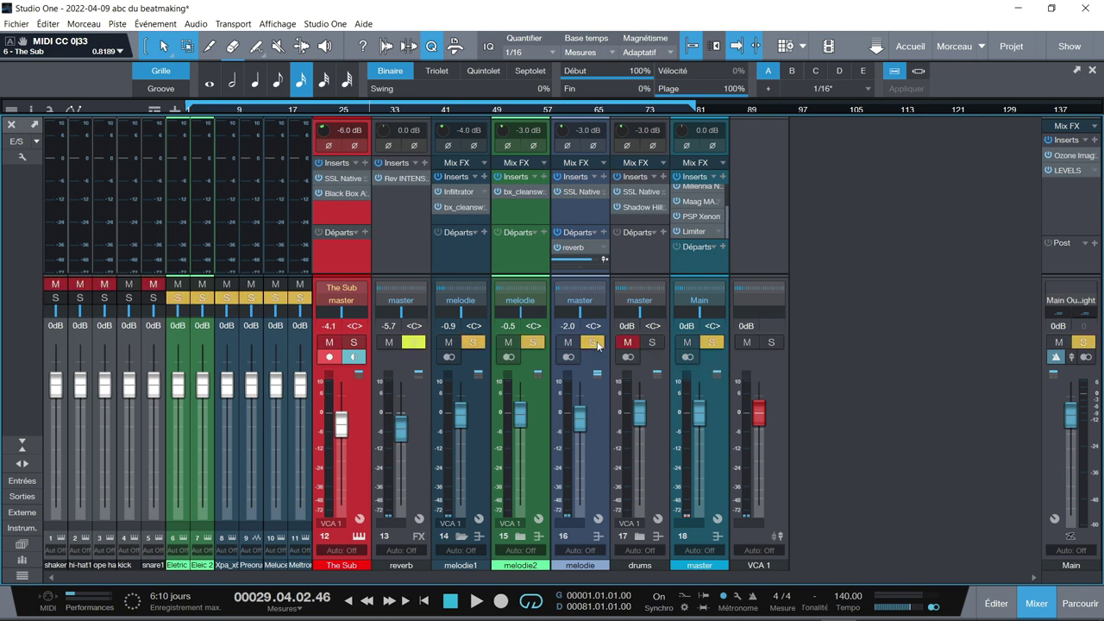